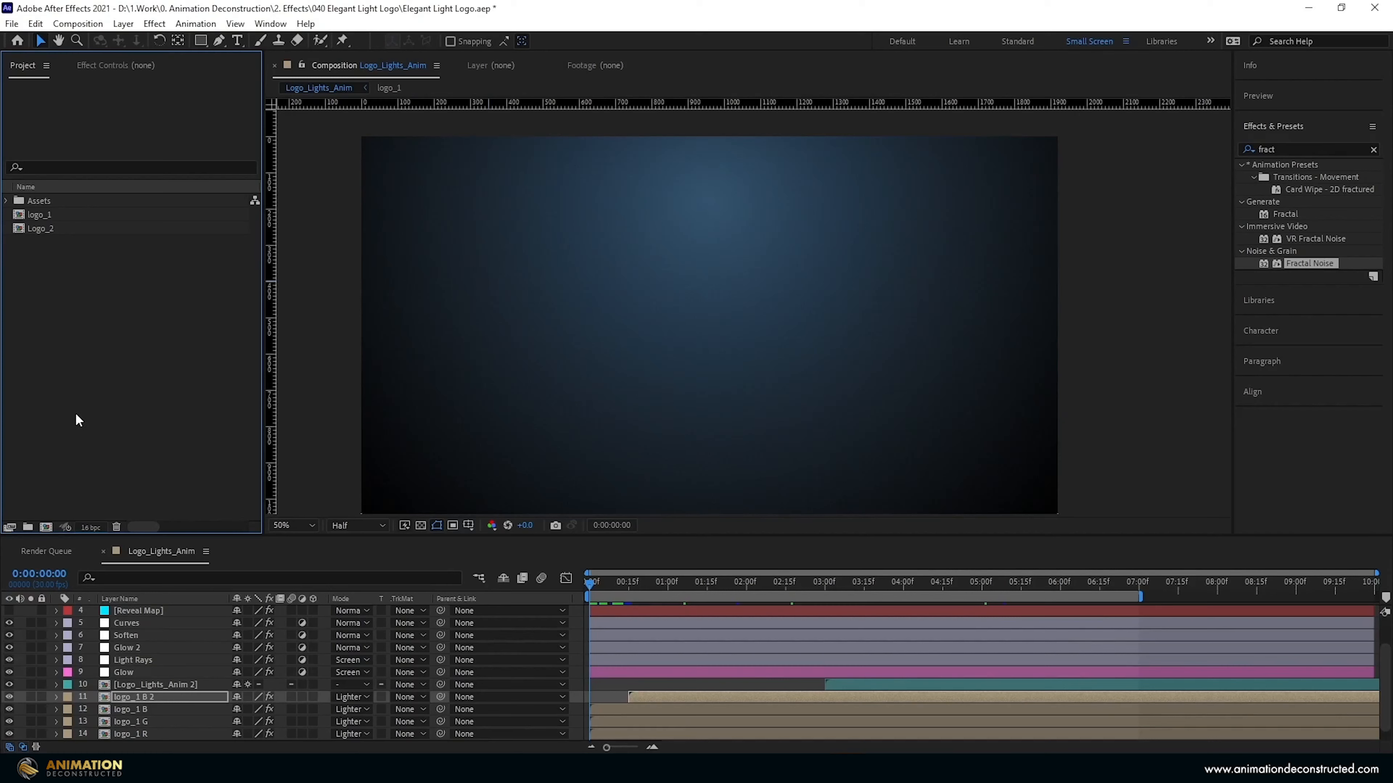
Step: Create a composition named Logo Anim 1 at 1920 × 1080, 30 fps, with a duration of 10 seconds
left_click(45, 528)
type("Logo Anim 1")
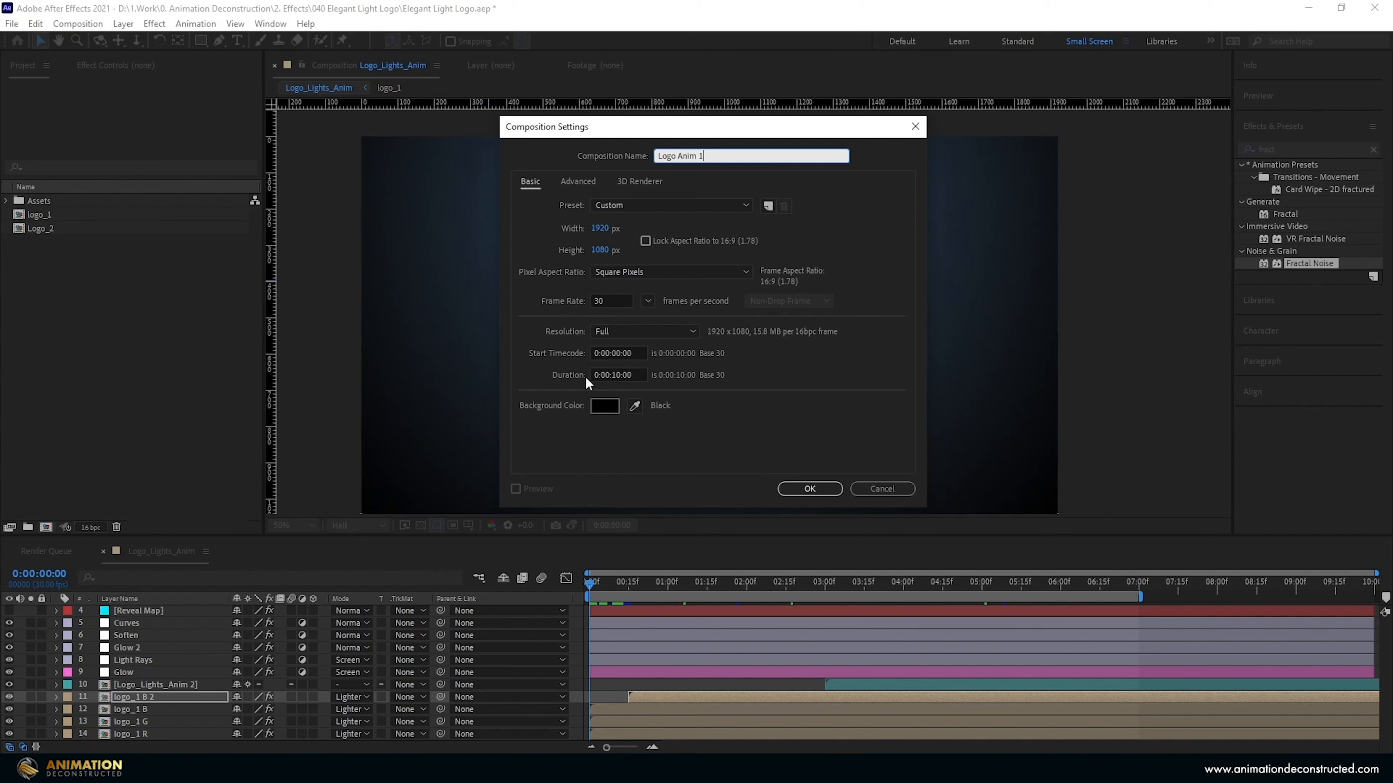
left_click(829, 490)
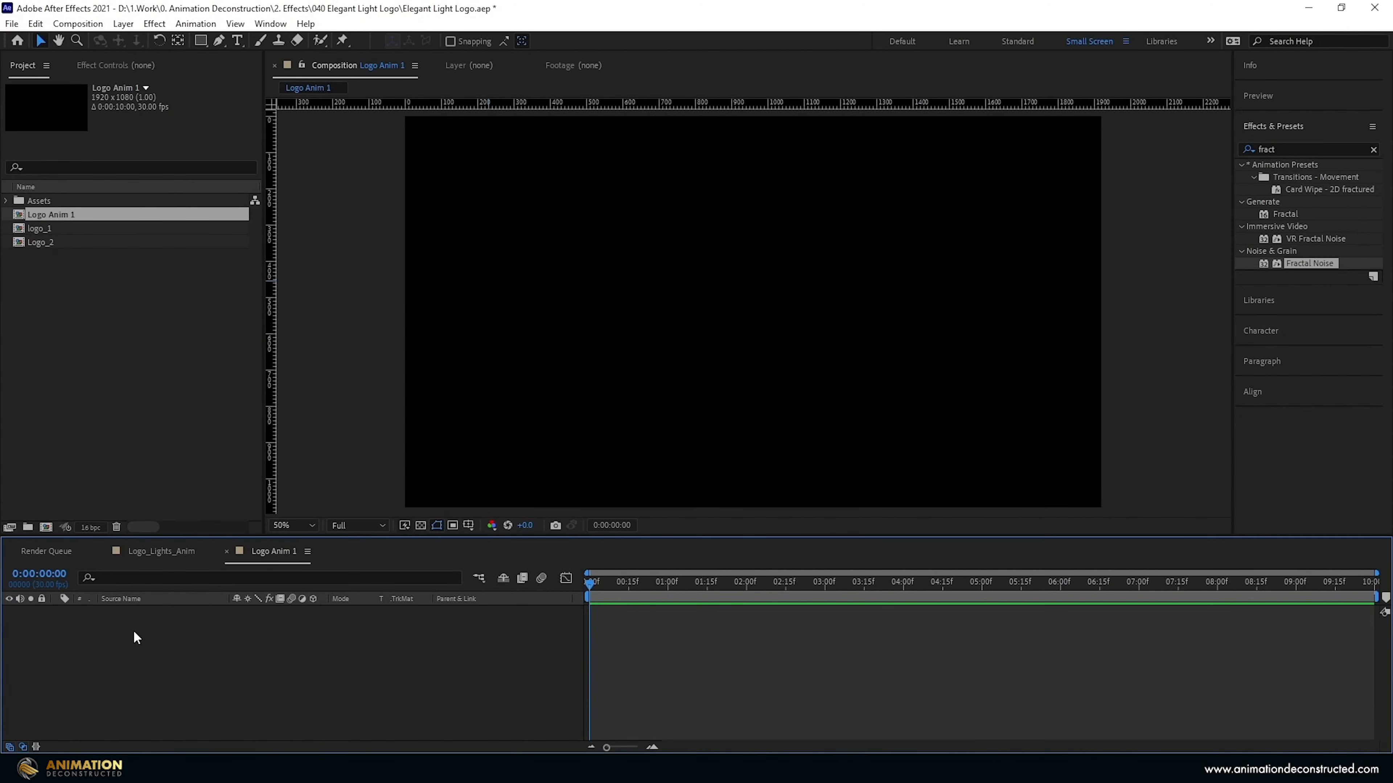
Step: Add a full-frame solid layer named BG to the Logo Anim 1 composition
right_click(133, 628)
mouse_move(217, 450)
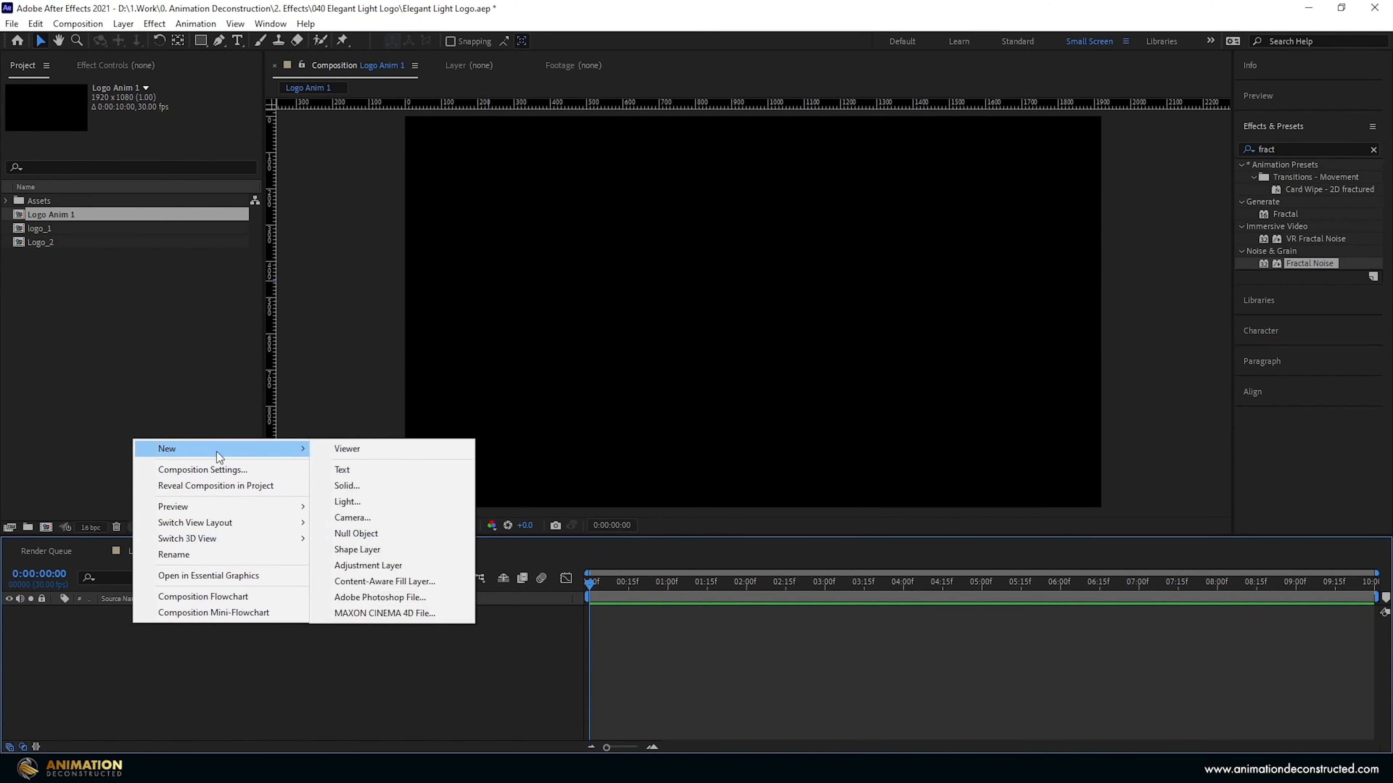
left_click(356, 490)
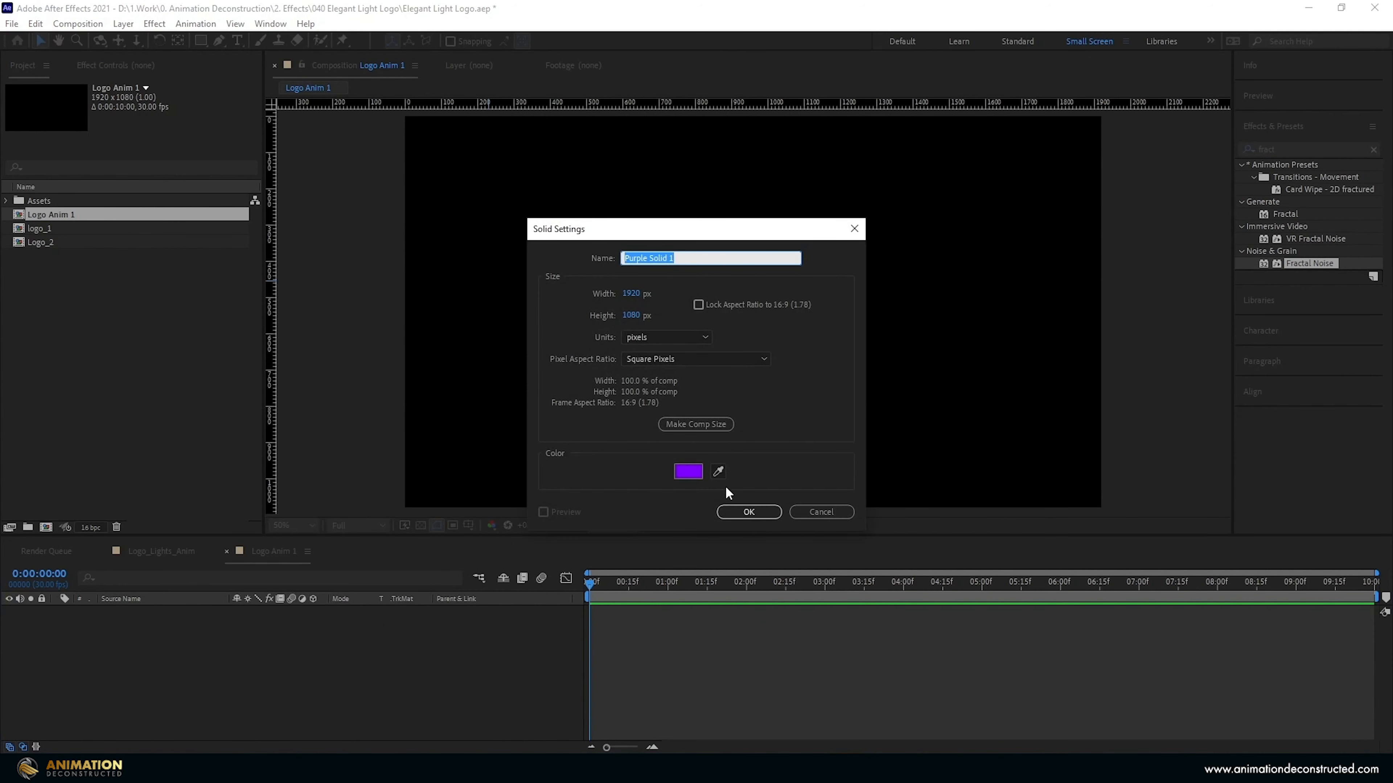
type("BG")
left_click(740, 512)
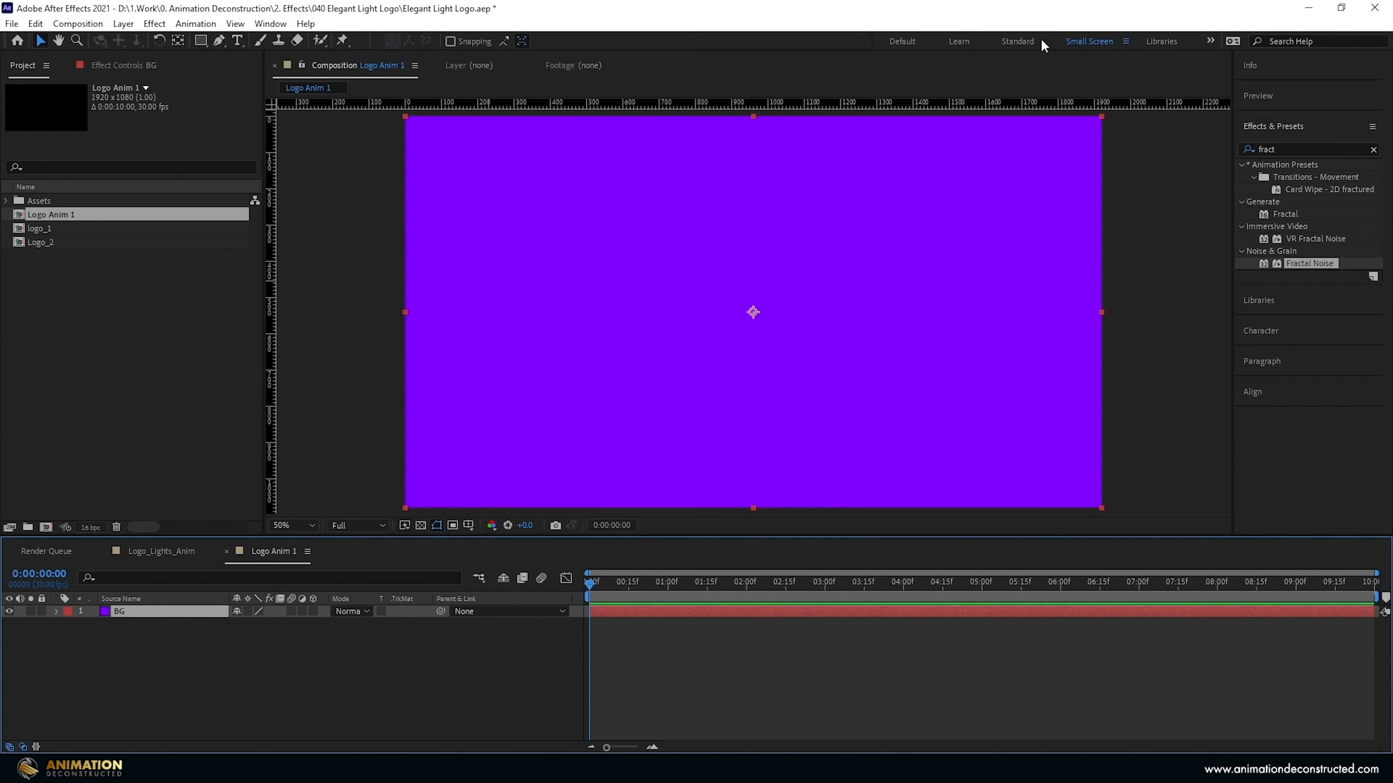
Step: Apply Gradient Ramp to the BG layer, set its shape to Radial Ramp and swap its colors
left_click(1296, 153)
type("gradie")
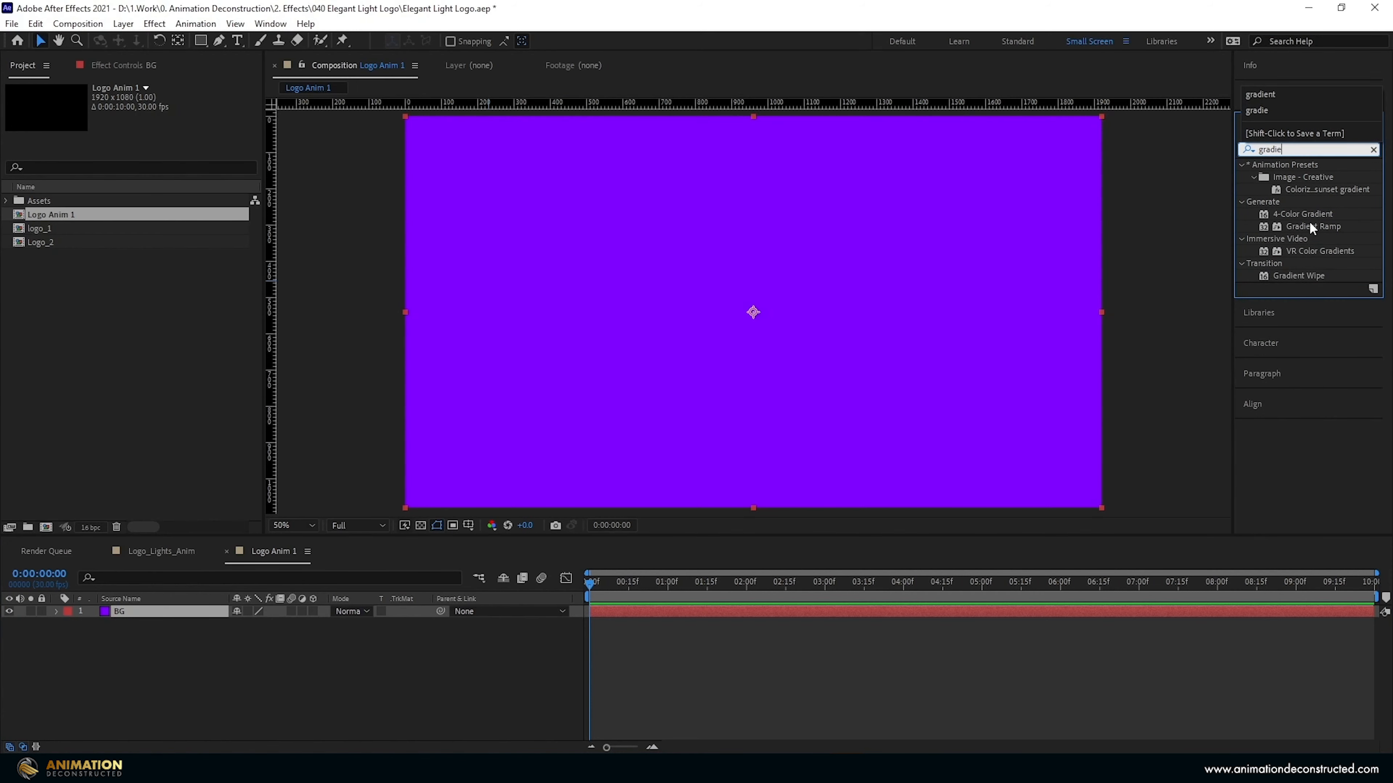
double_click(1312, 227)
left_click(174, 161)
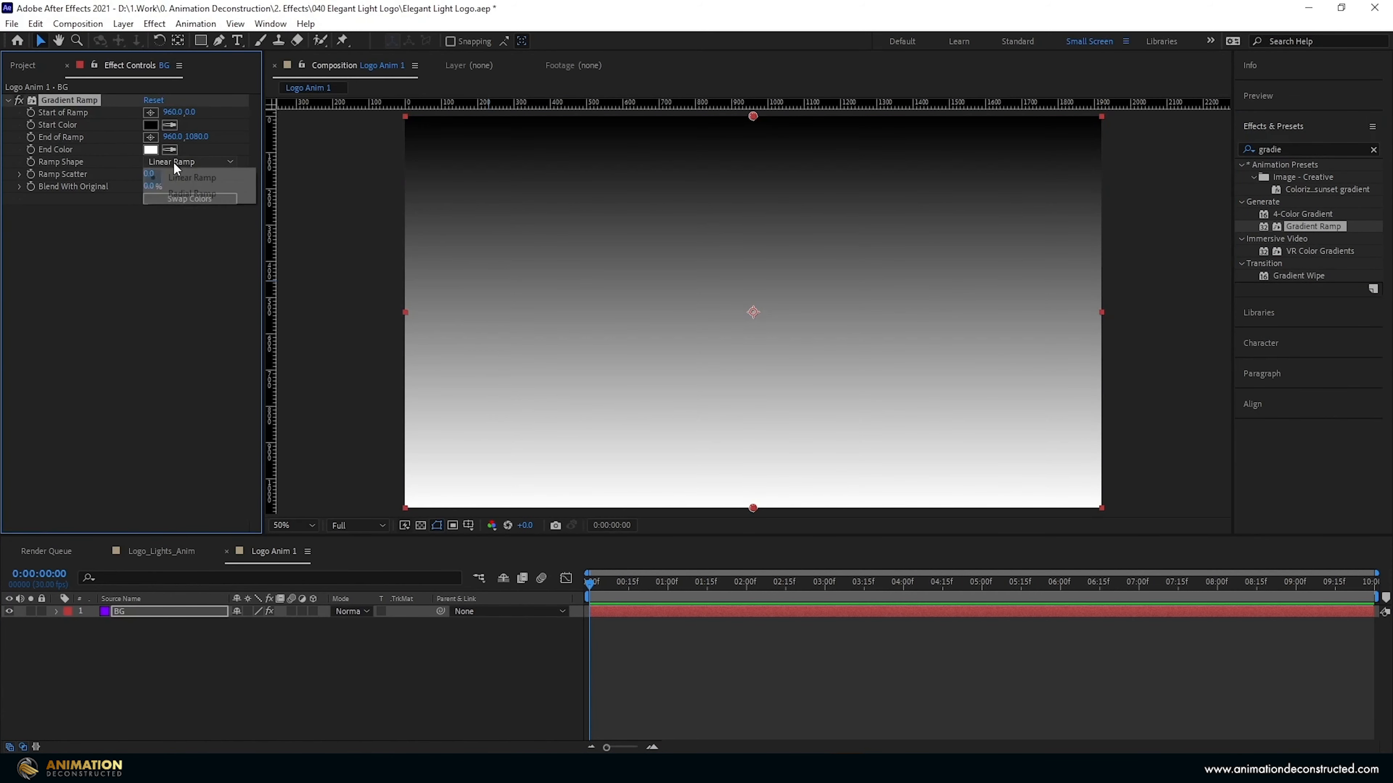
left_click(186, 193)
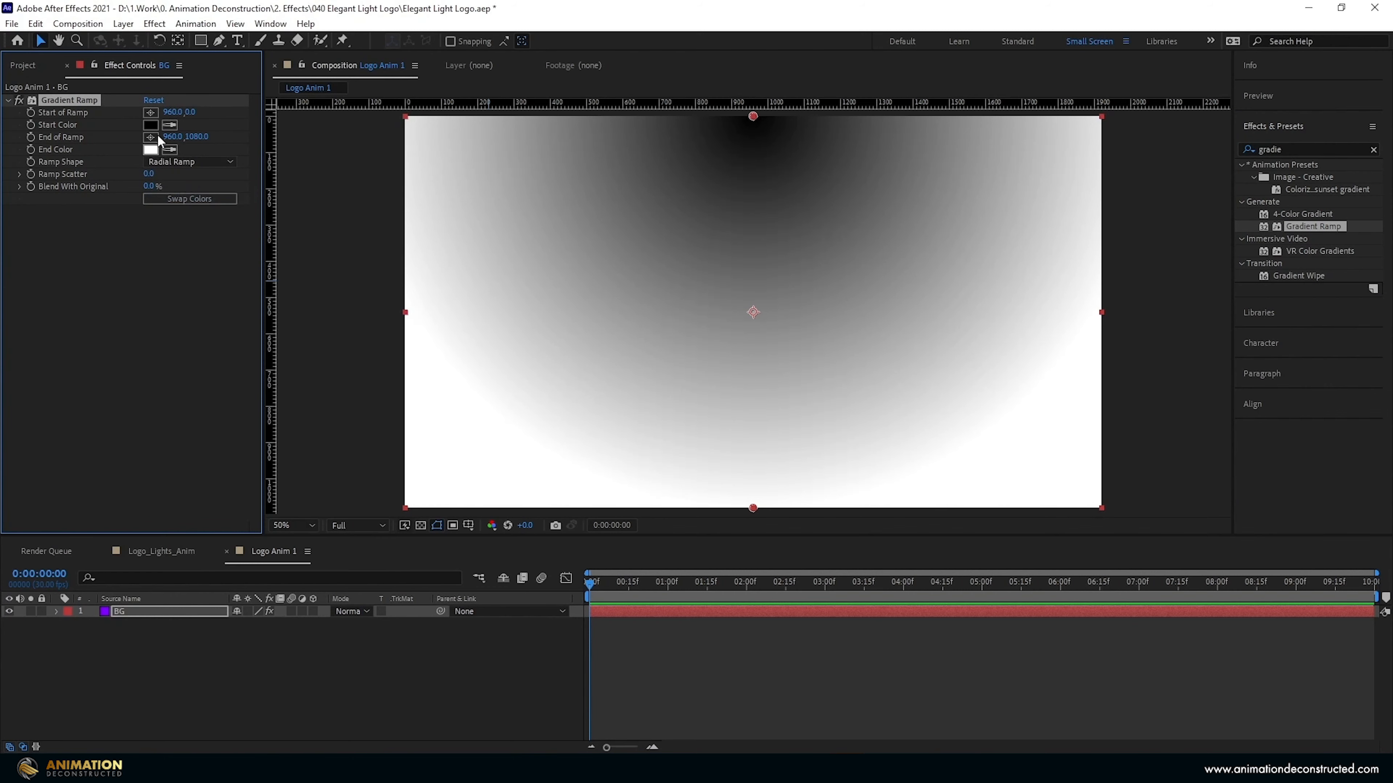
left_click(171, 199)
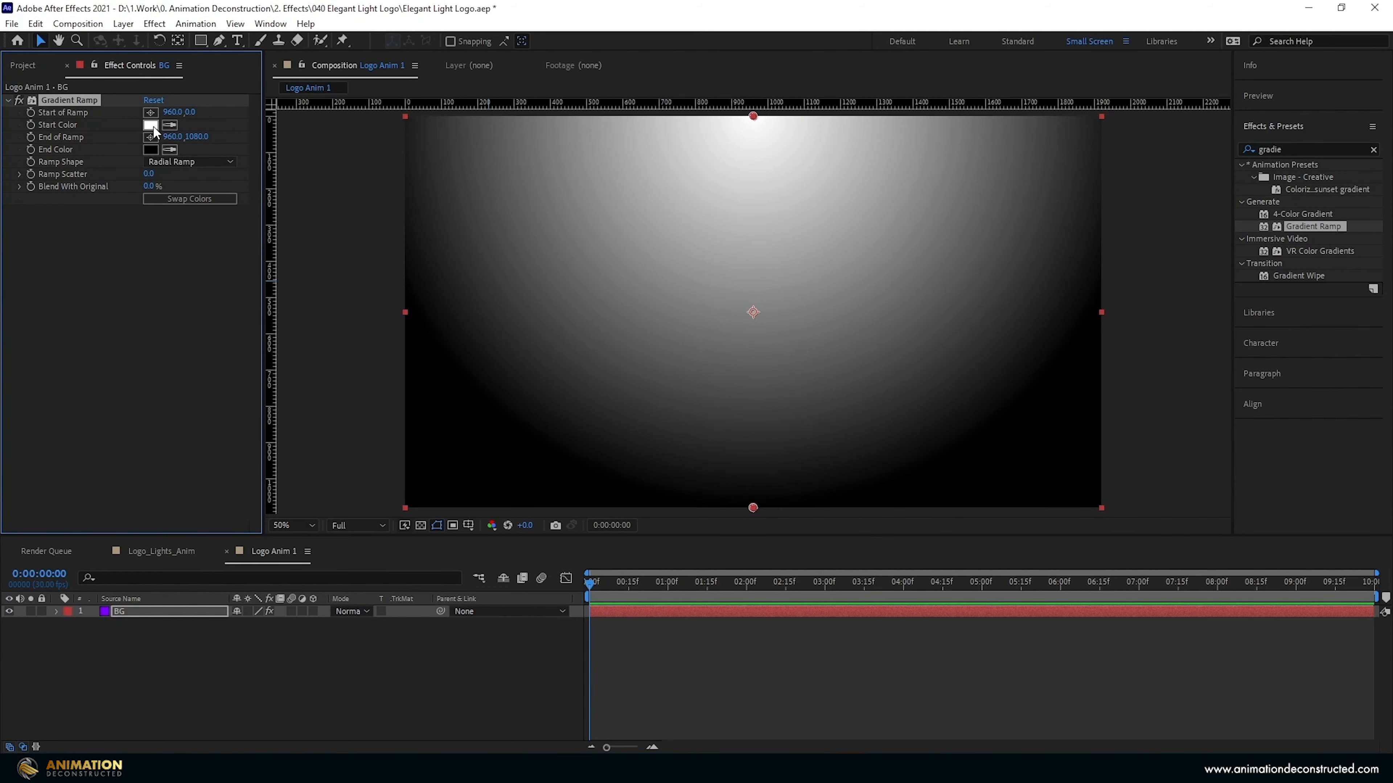
Step: Set the start color of the BG layer's Gradient Ramp to 2C3539
left_click(151, 125)
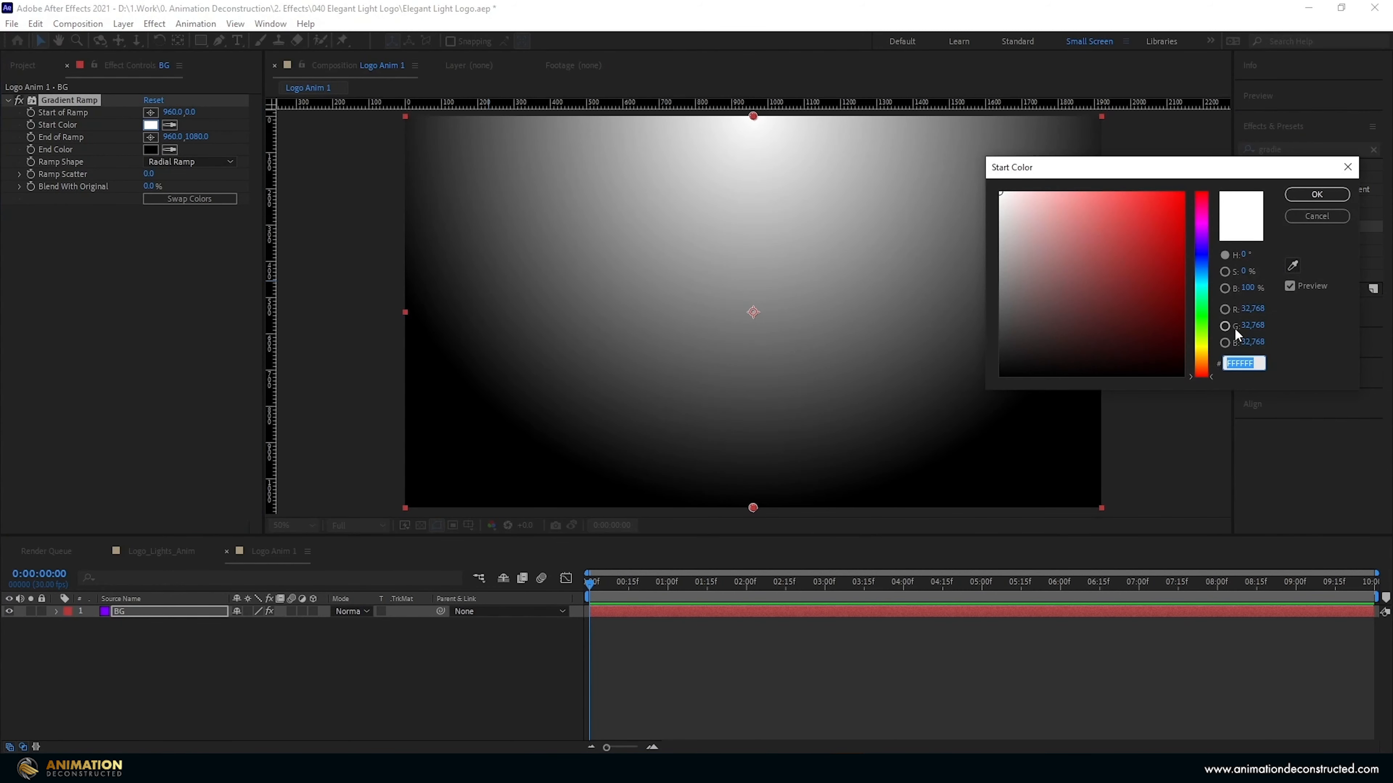
type("2C353")
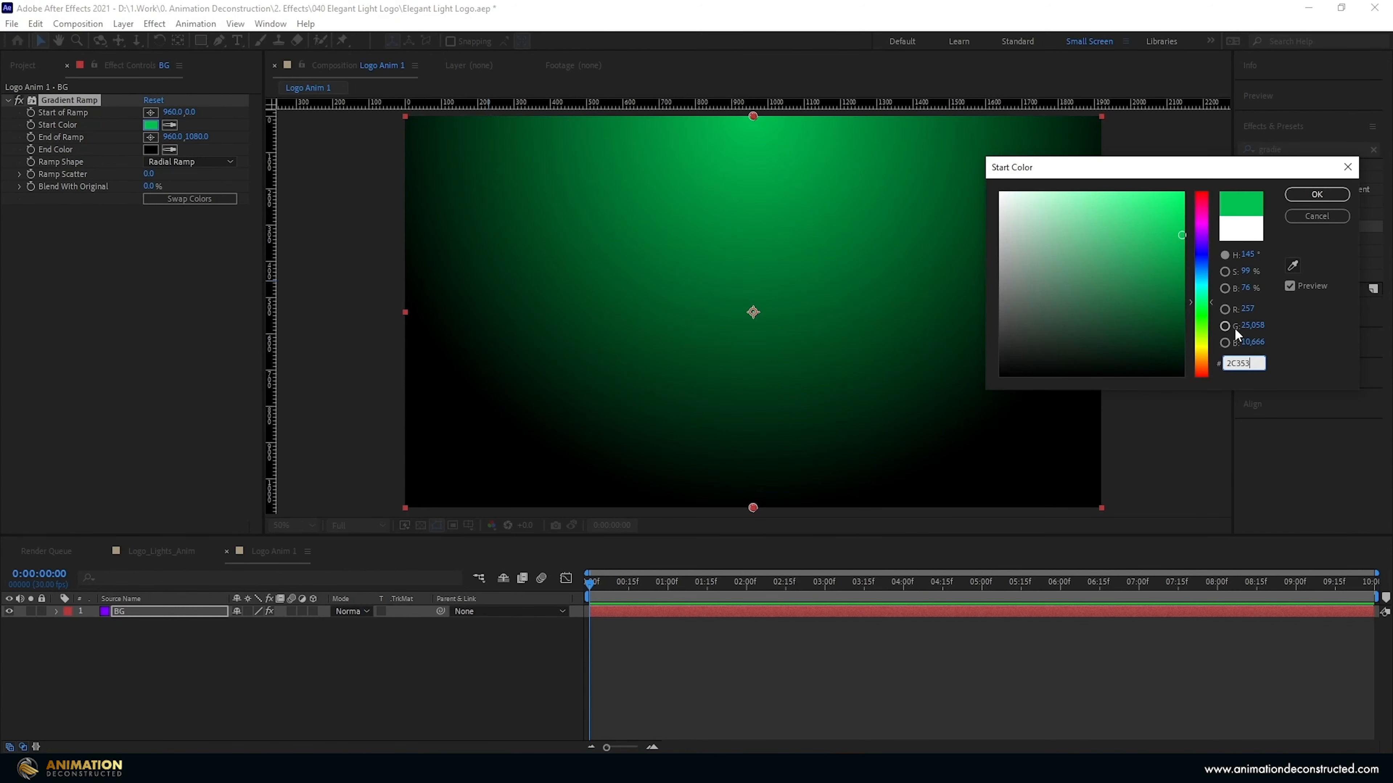
type("9")
left_click(1301, 195)
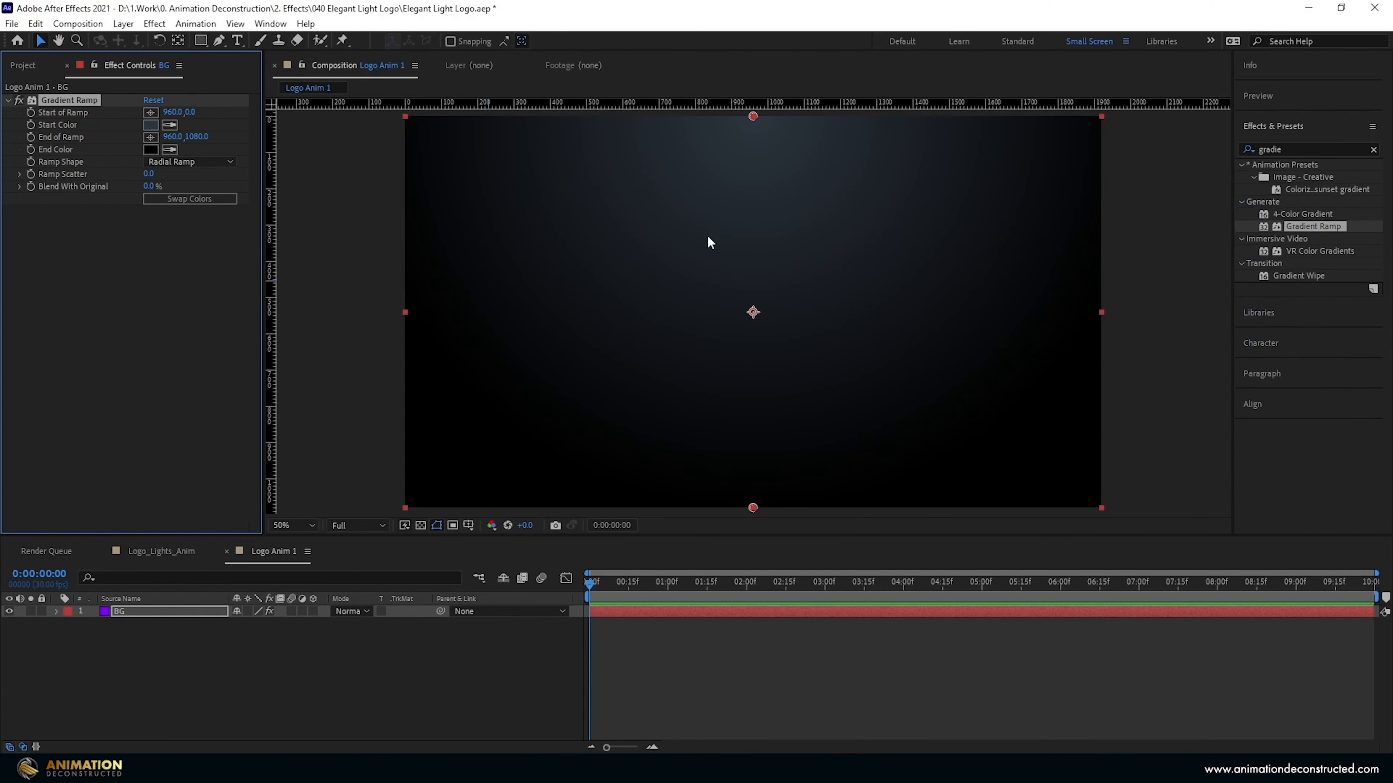
Step: Move the ramp's start point down to about 960, 132 and its end point below the frame to about 960, 1420
key("comma")
left_click_drag(752, 215, 753, 238)
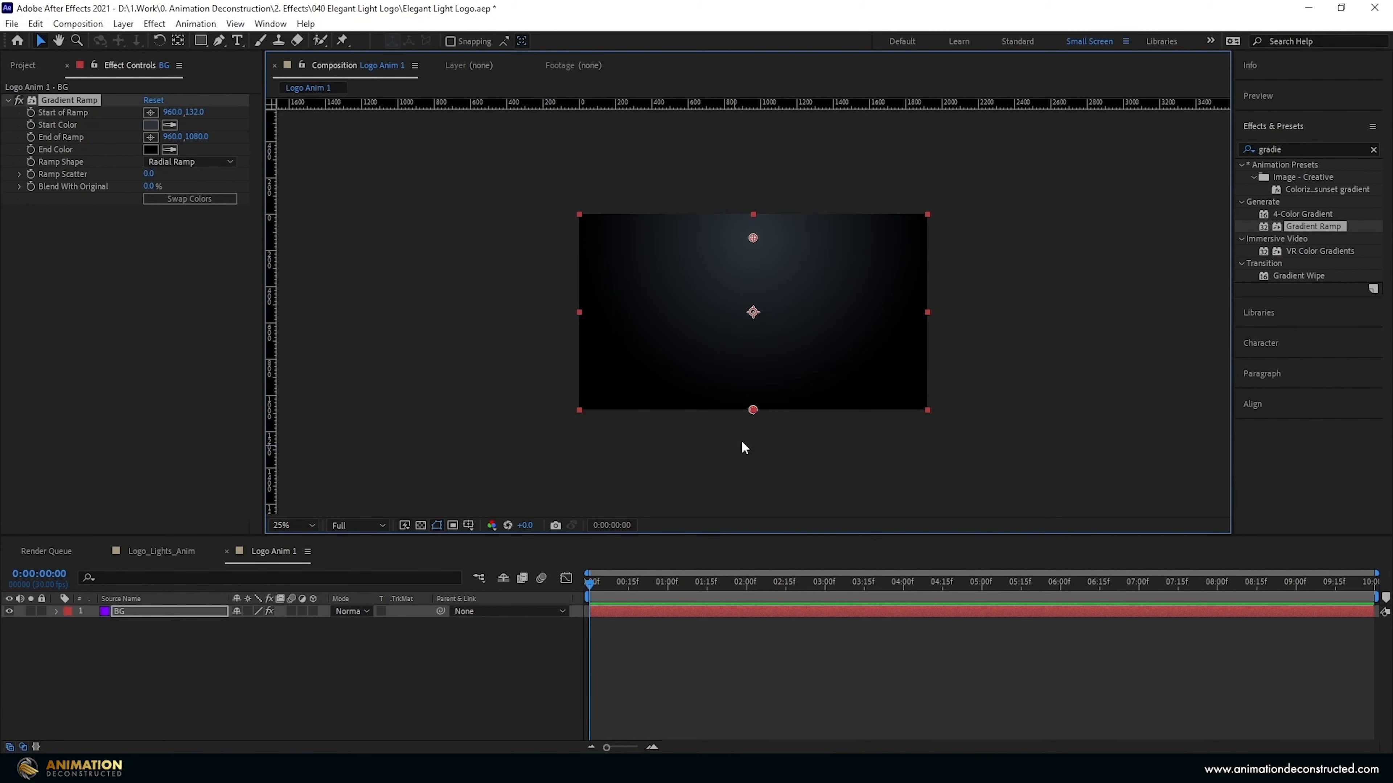
left_click_drag(752, 409, 755, 431)
key("period")
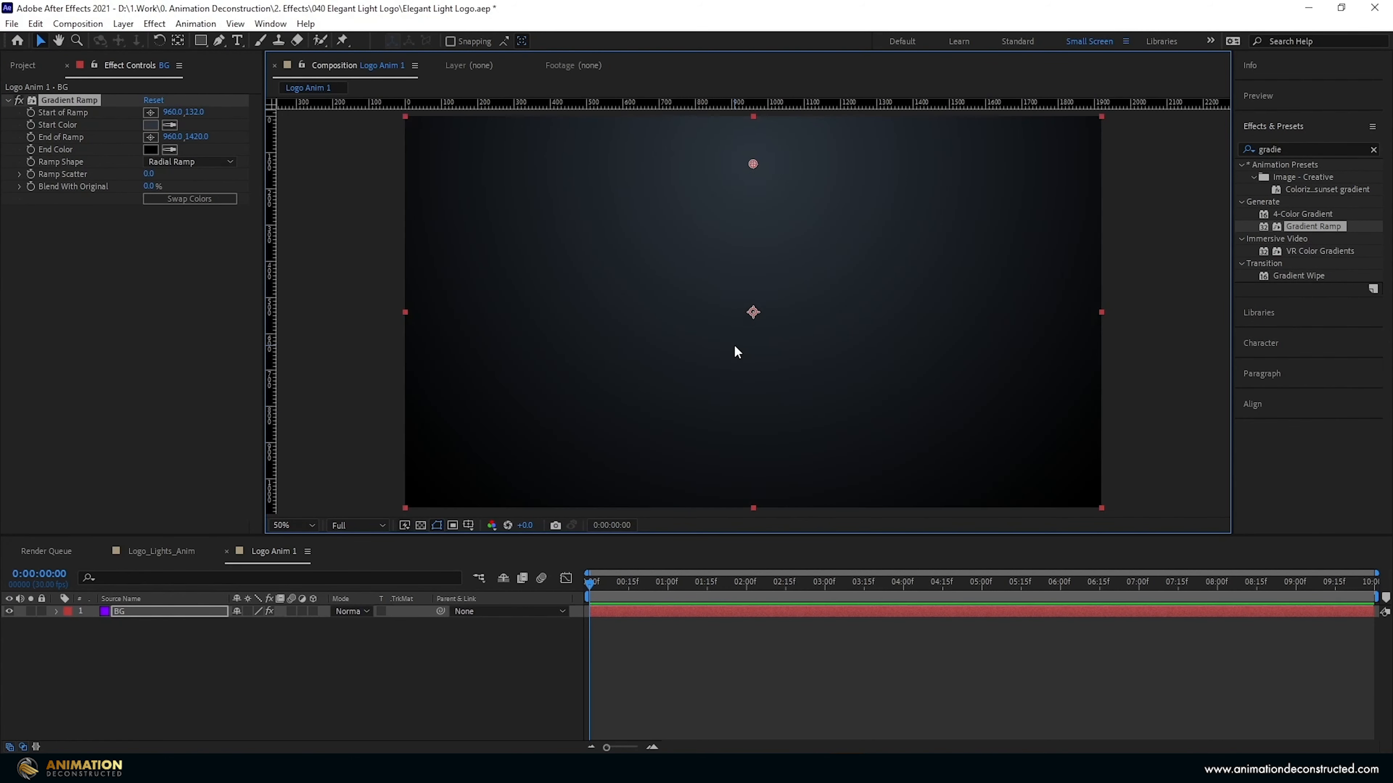
Step: Cycle the project color depth through its options back to 16 bpc and deselect the BG layer
left_click(22, 64)
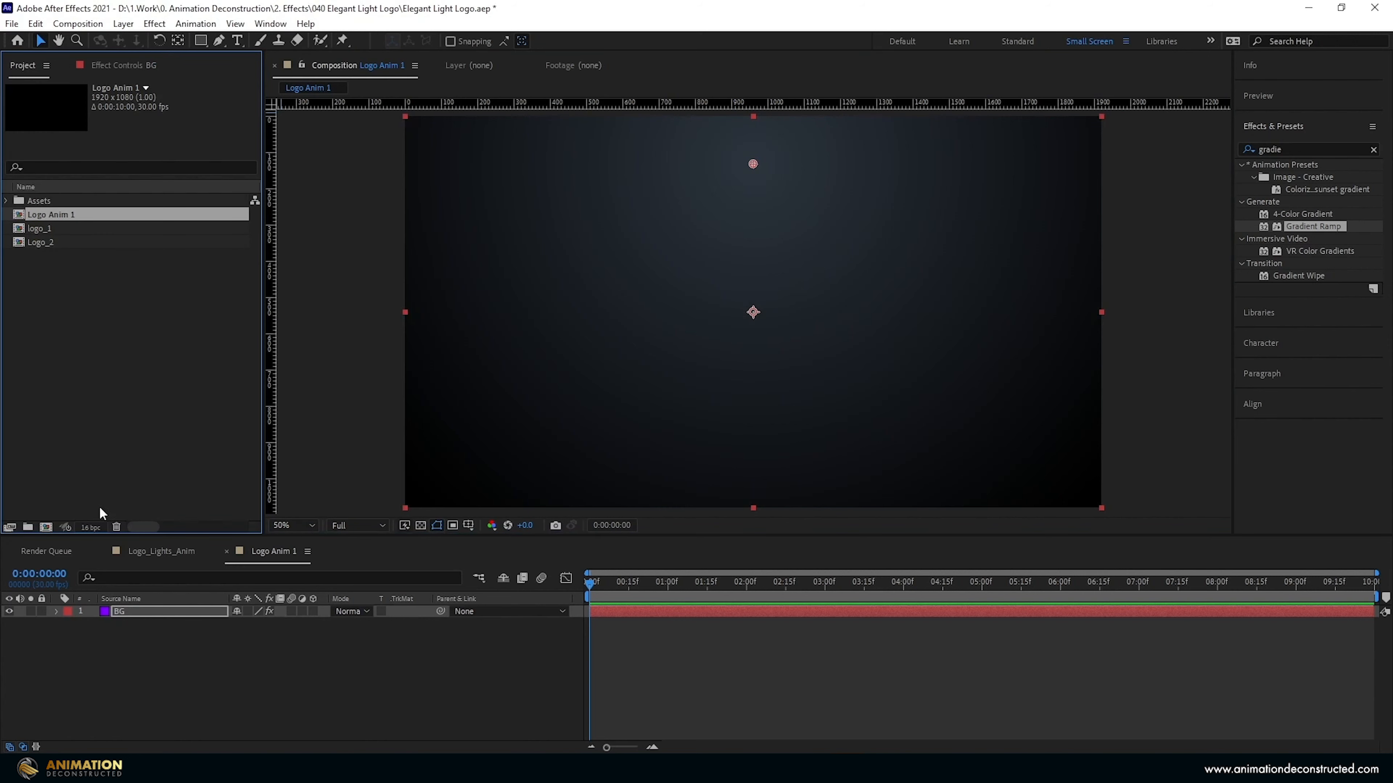
left_click(91, 529, "alt")
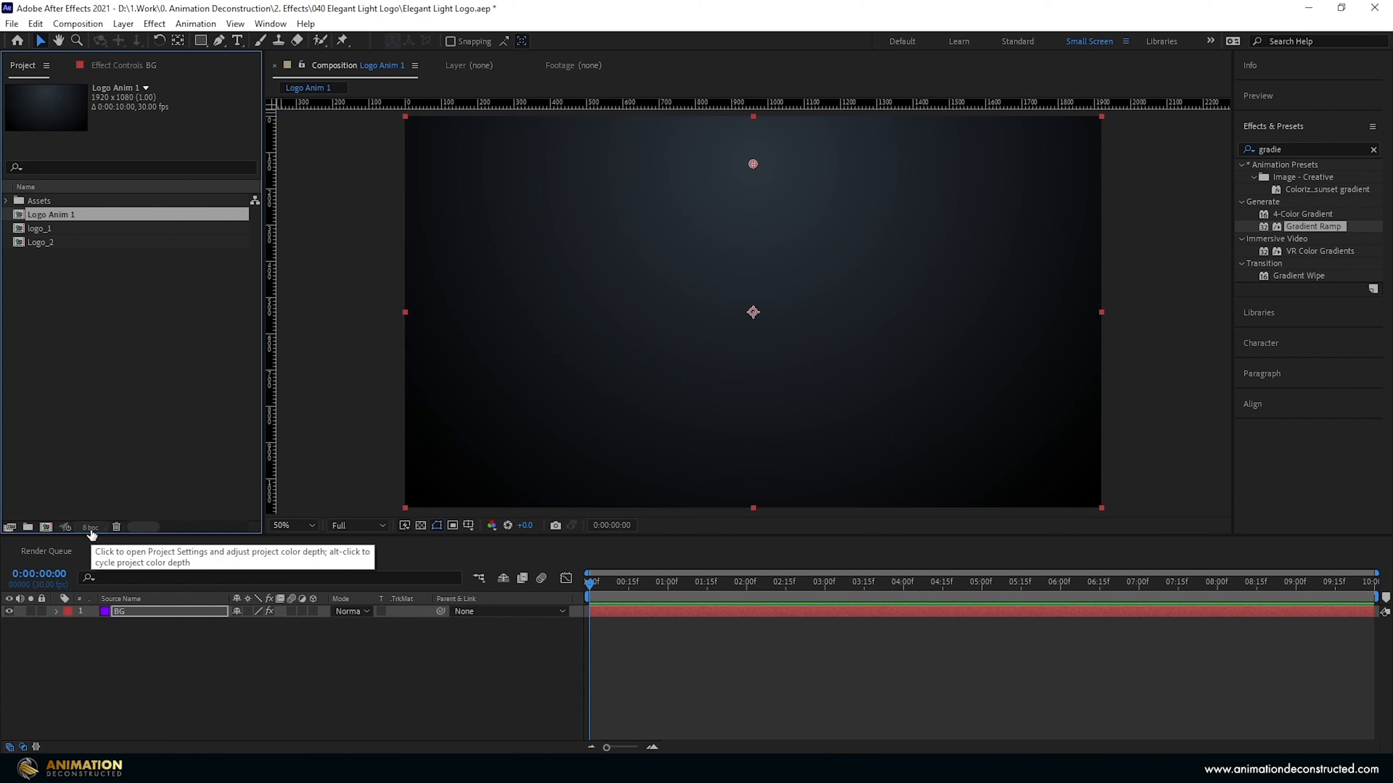
left_click(91, 530, "alt")
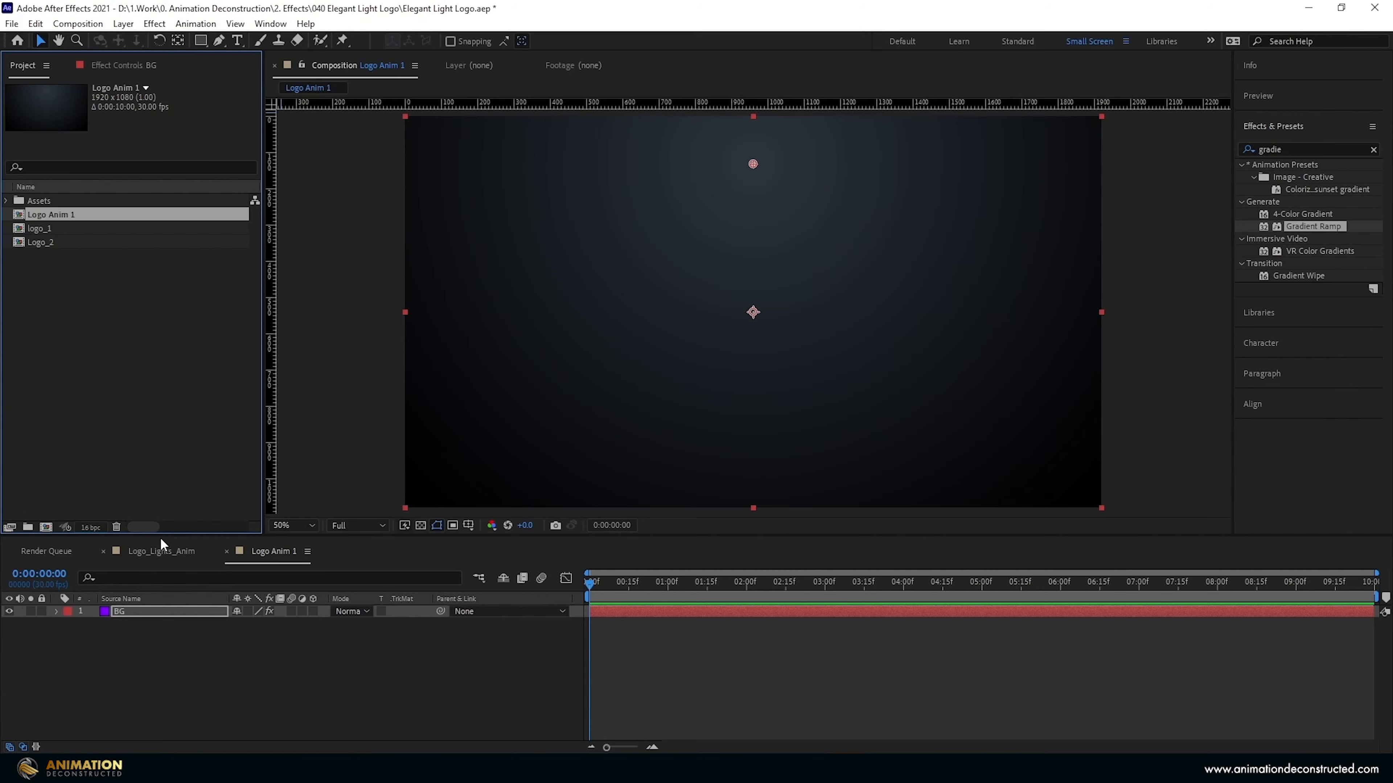
left_click(686, 669)
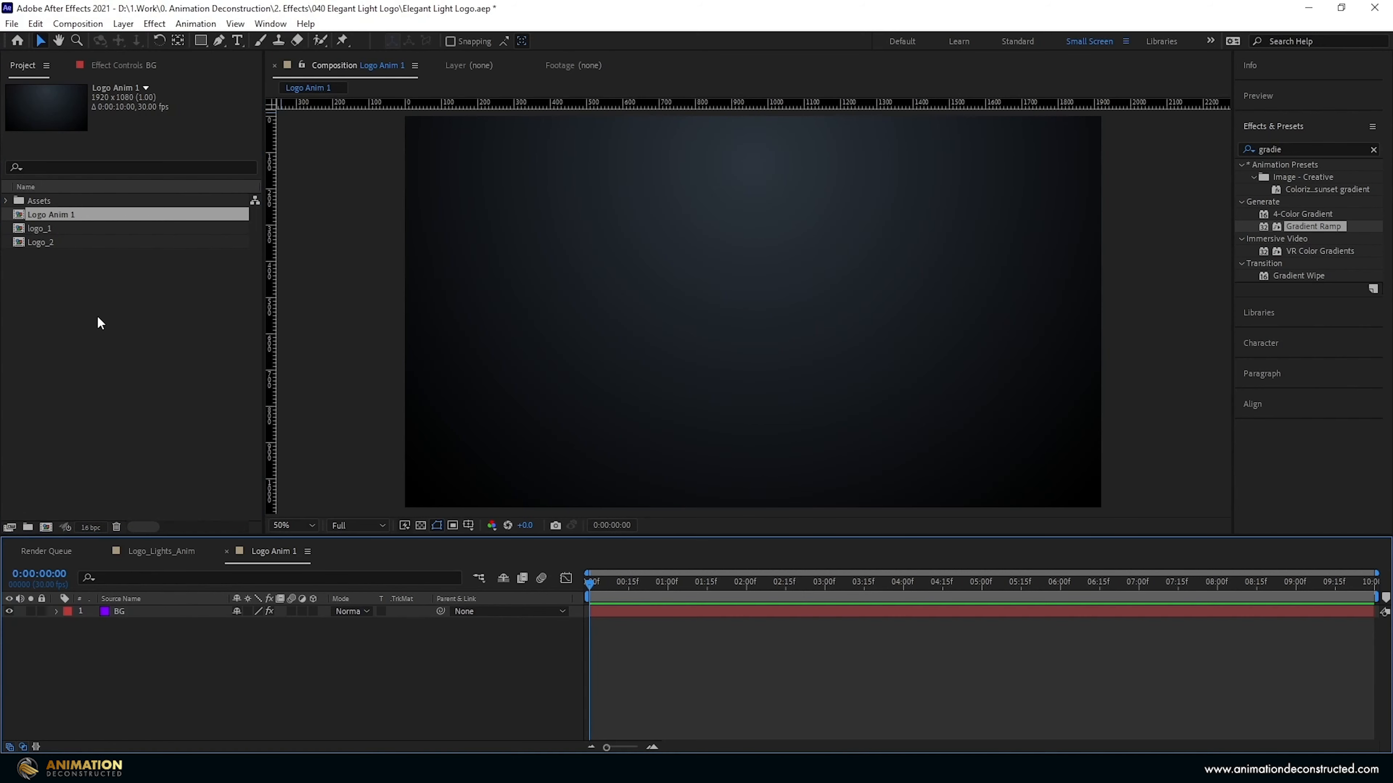
Step: Open the logo_1 and Logo_2 compositions to examine both logo designs at the first frame
left_click(44, 230)
double_click(41, 226)
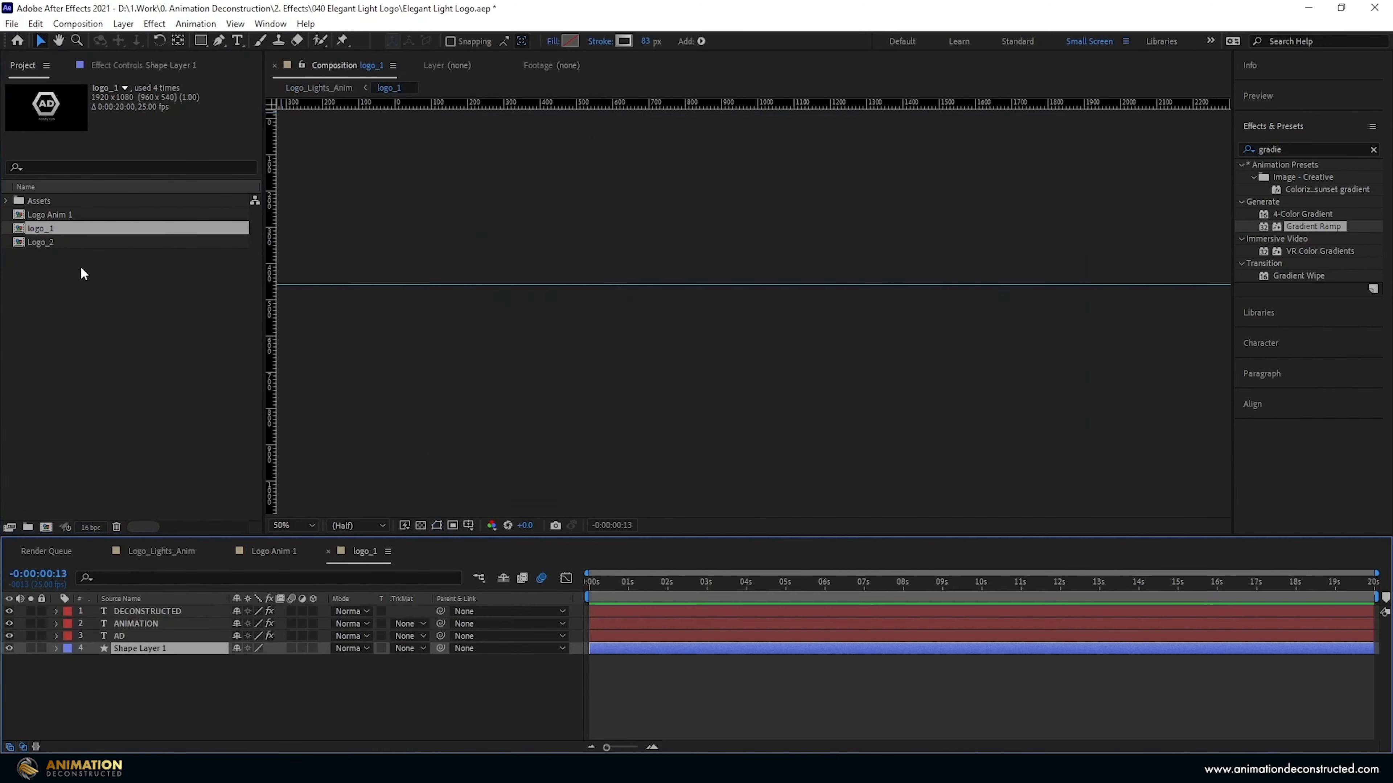
key("Home")
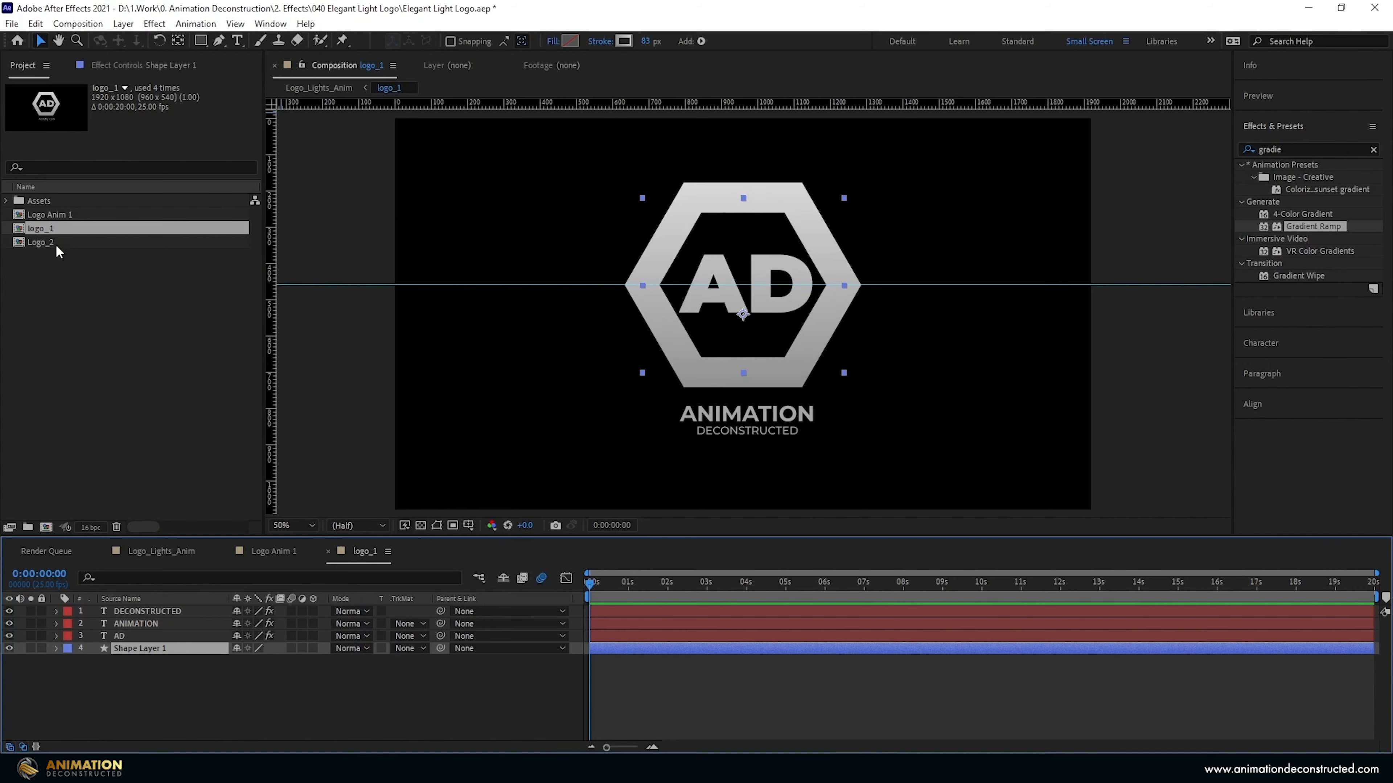
double_click(43, 240)
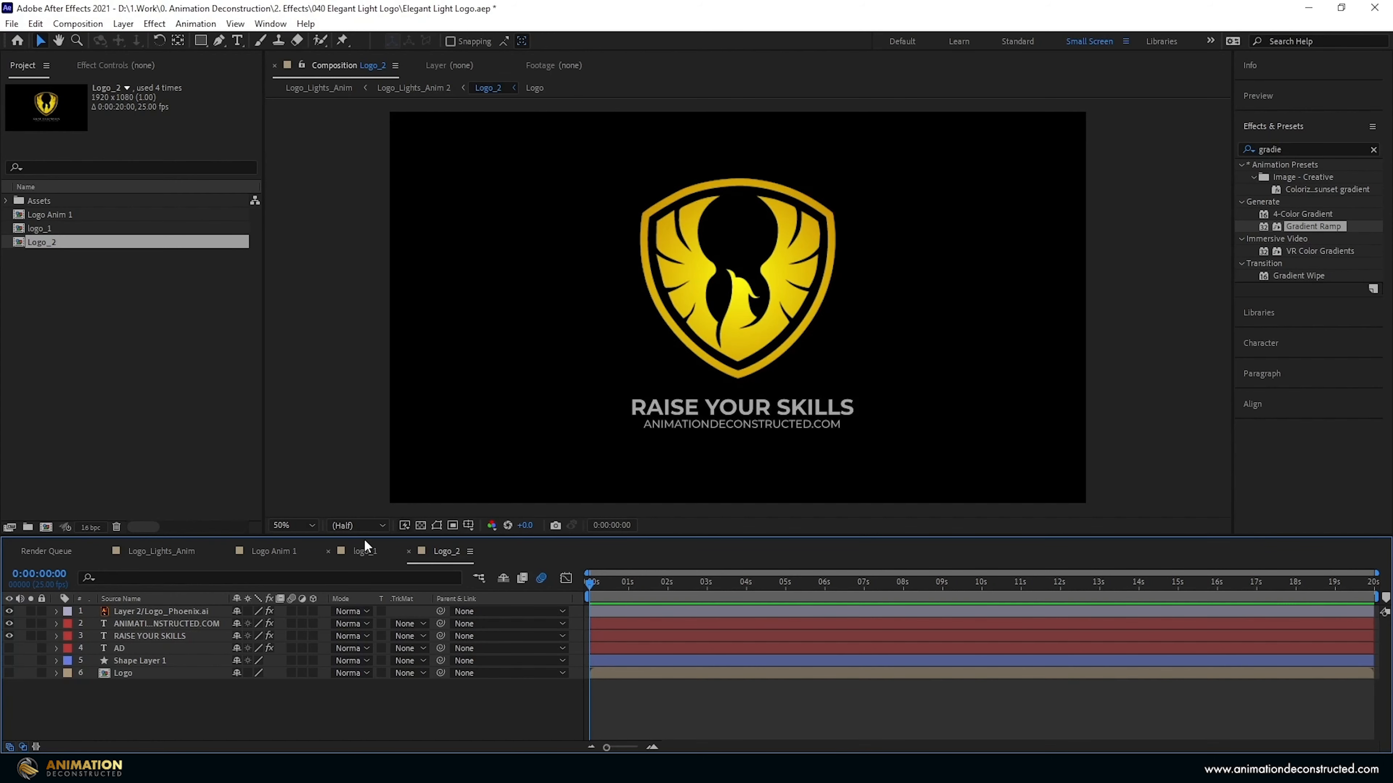
Step: Place the logo_1 composition above BG in Logo Anim 1 and scale it to 65%
left_click(274, 551)
left_click(49, 229)
left_click_drag(49, 234, 149, 613)
key("s")
left_click(255, 624)
type("65")
key("Return")
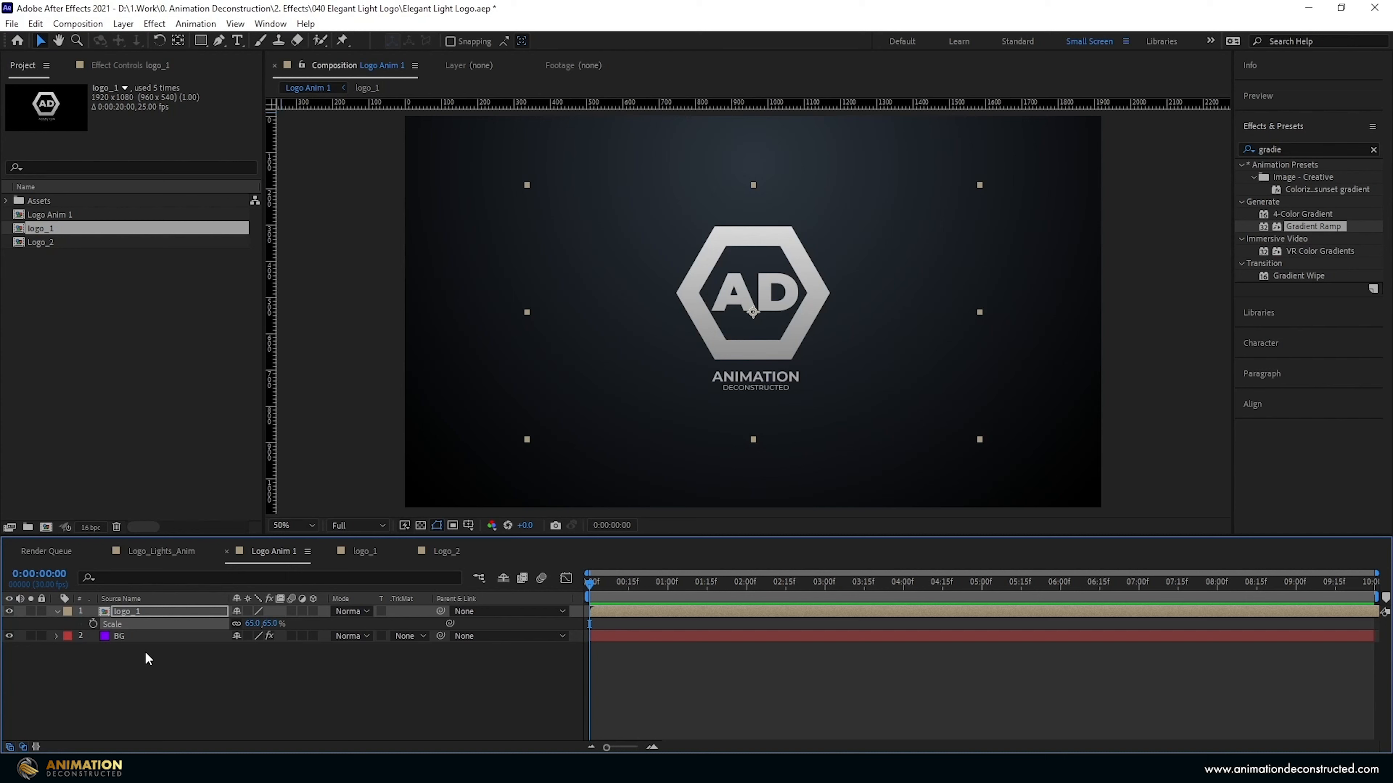
left_click(257, 708)
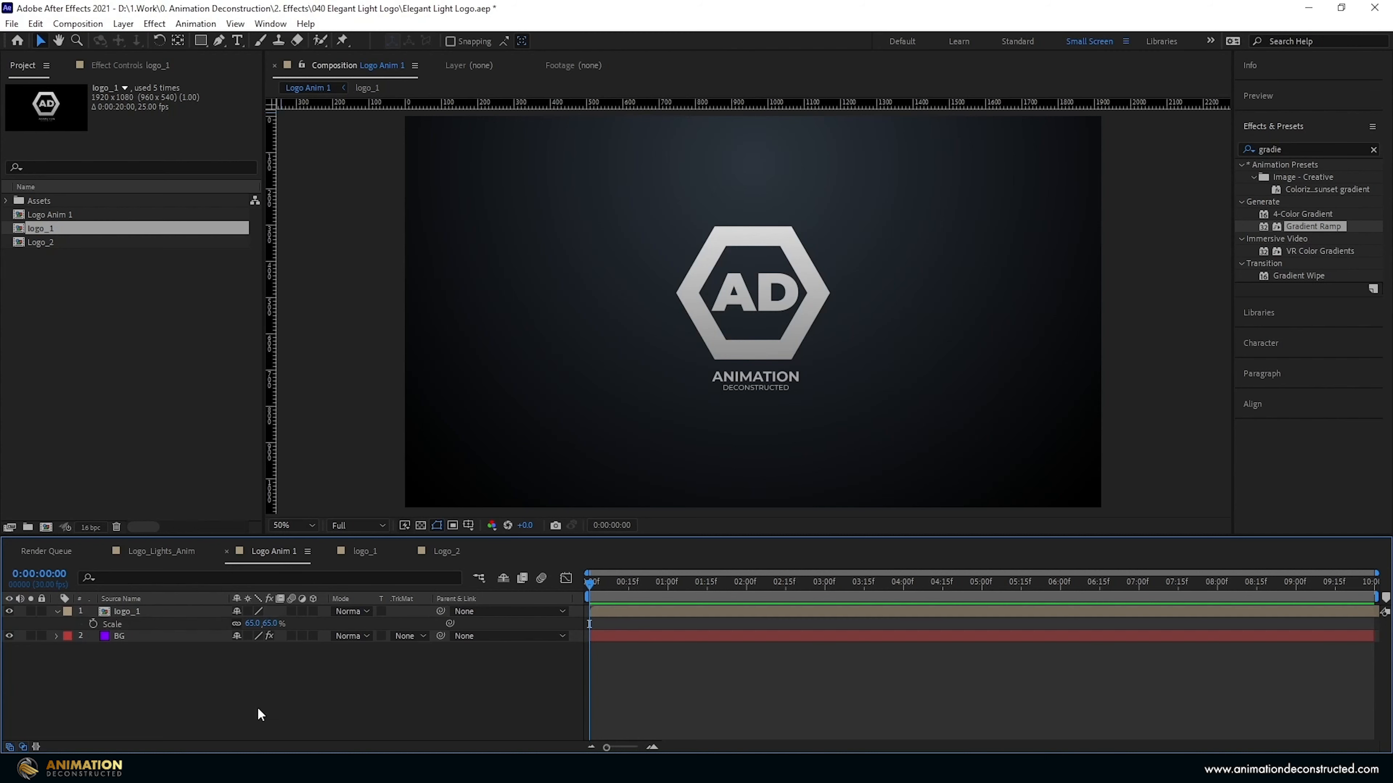
Step: Add a full-frame solid named Reveal Map with the blue color 00BAFF to Logo Anim 1
right_click(128, 663)
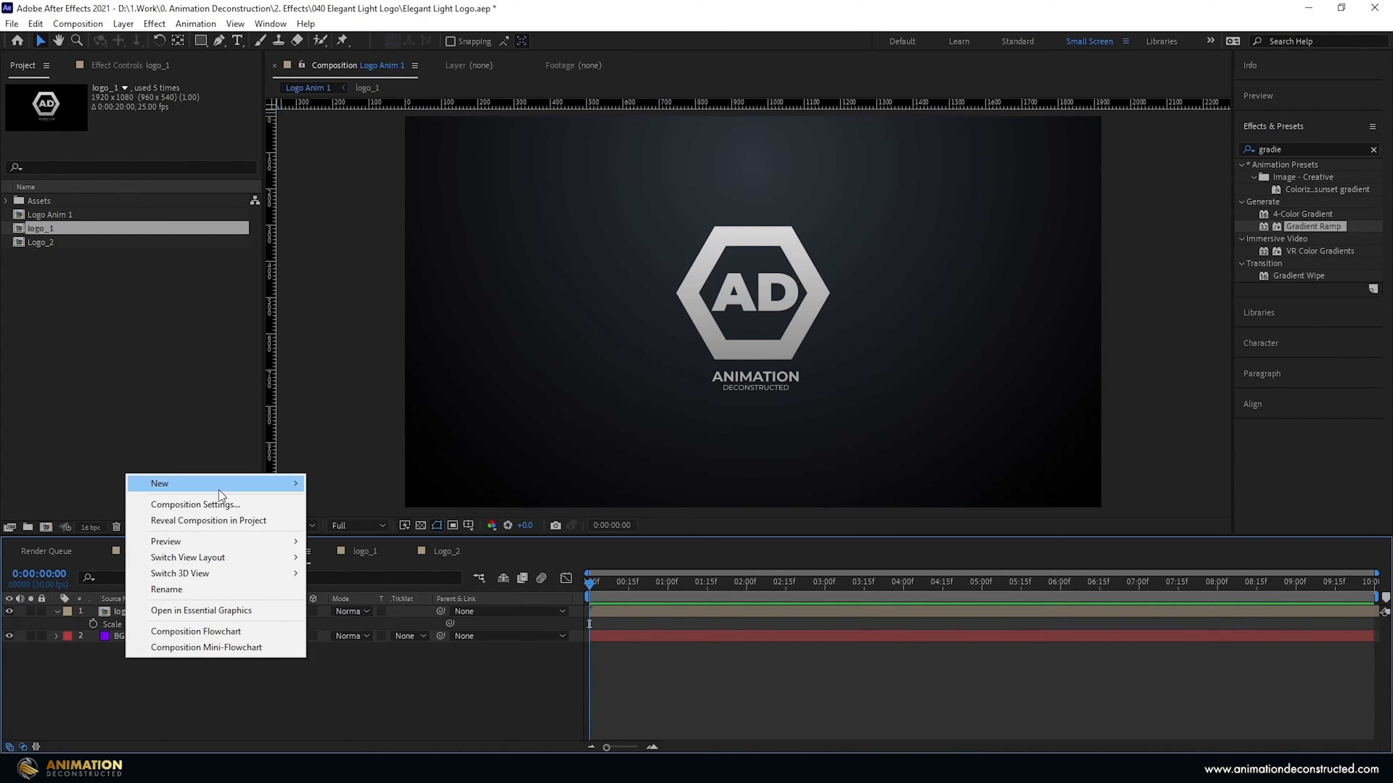
mouse_move(217, 491)
left_click(377, 521)
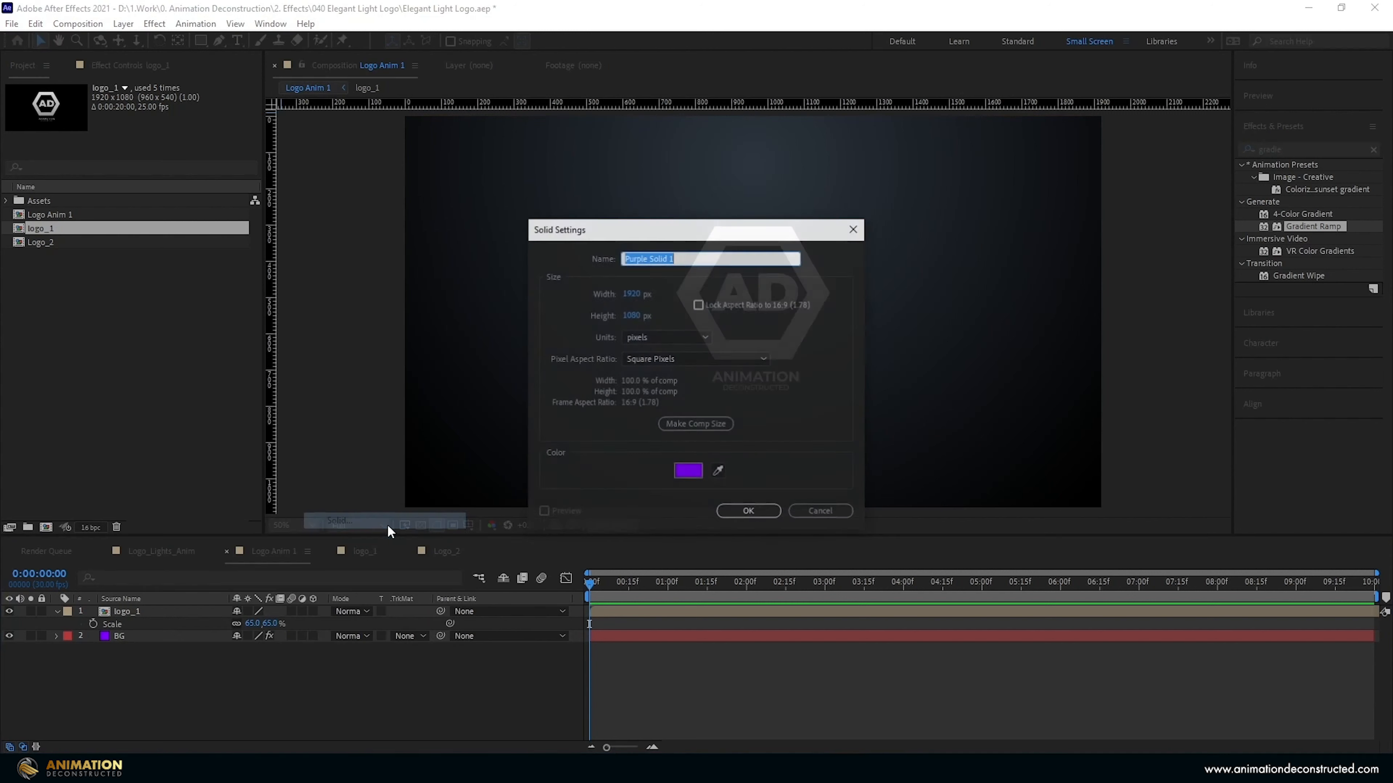
left_click(689, 471)
left_click(1202, 276)
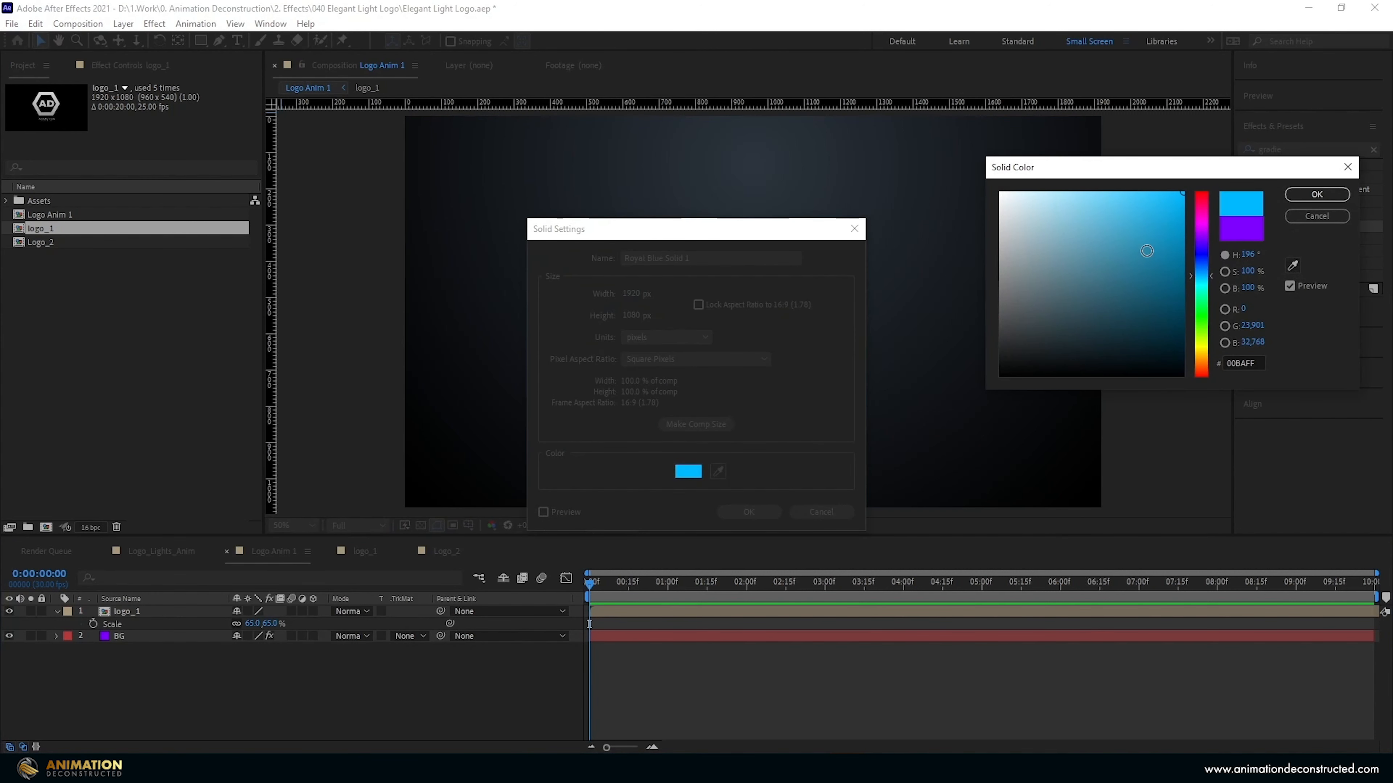
left_click(1336, 194)
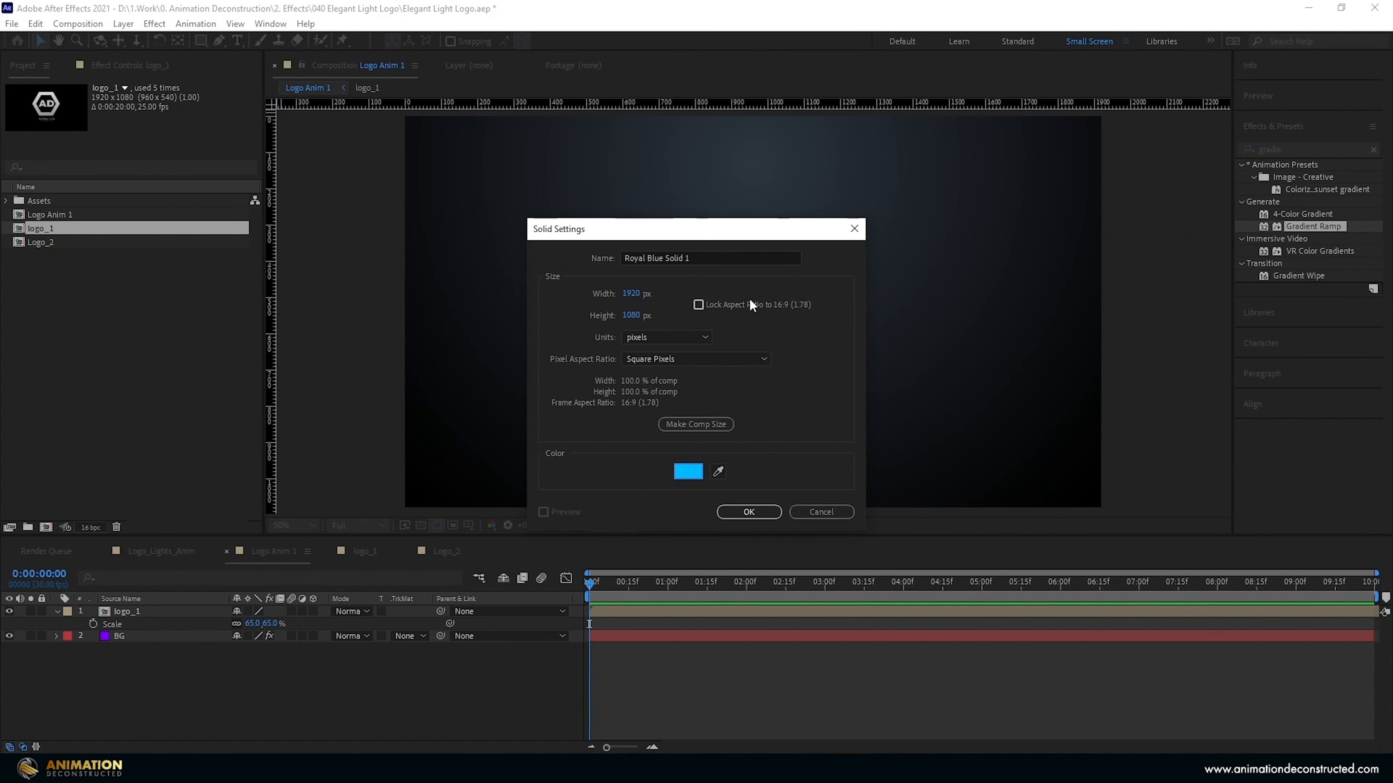
type("R")
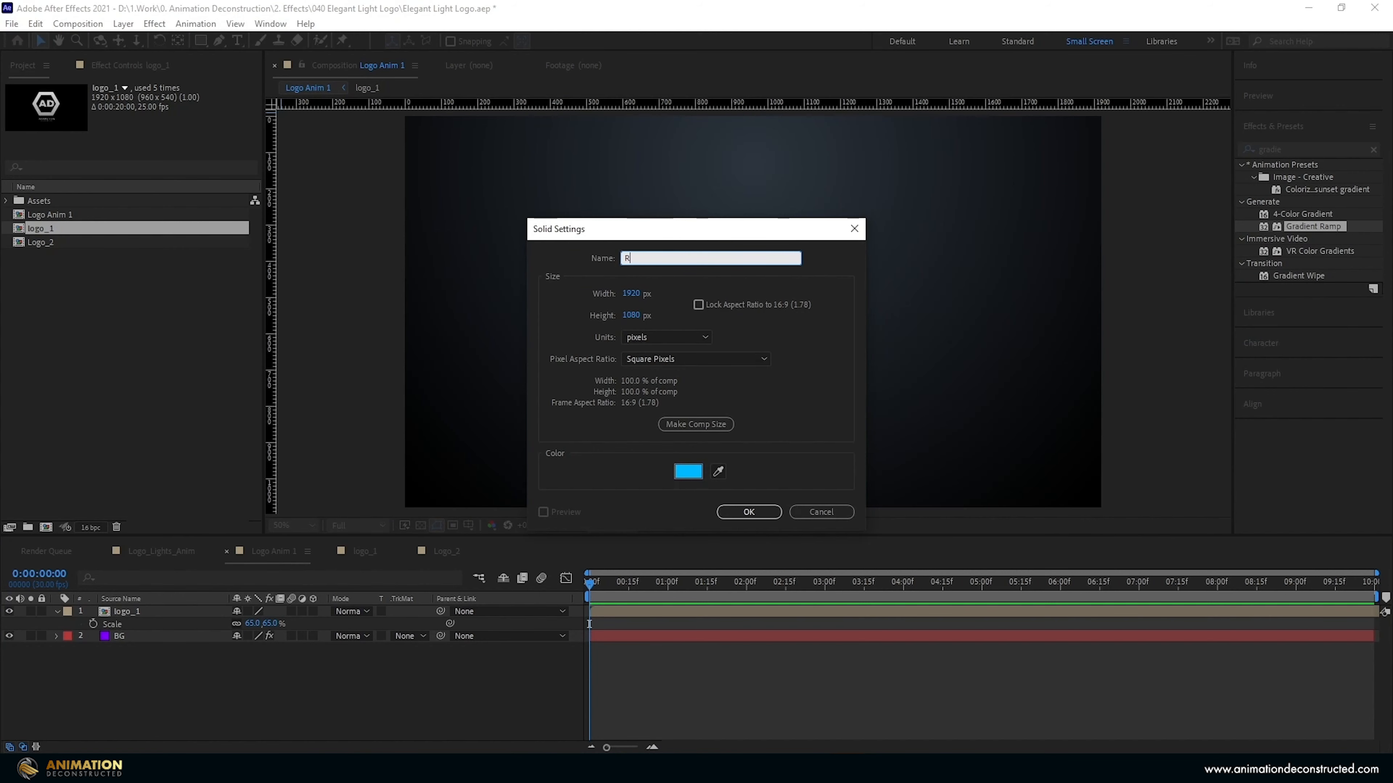
type("eveal Map")
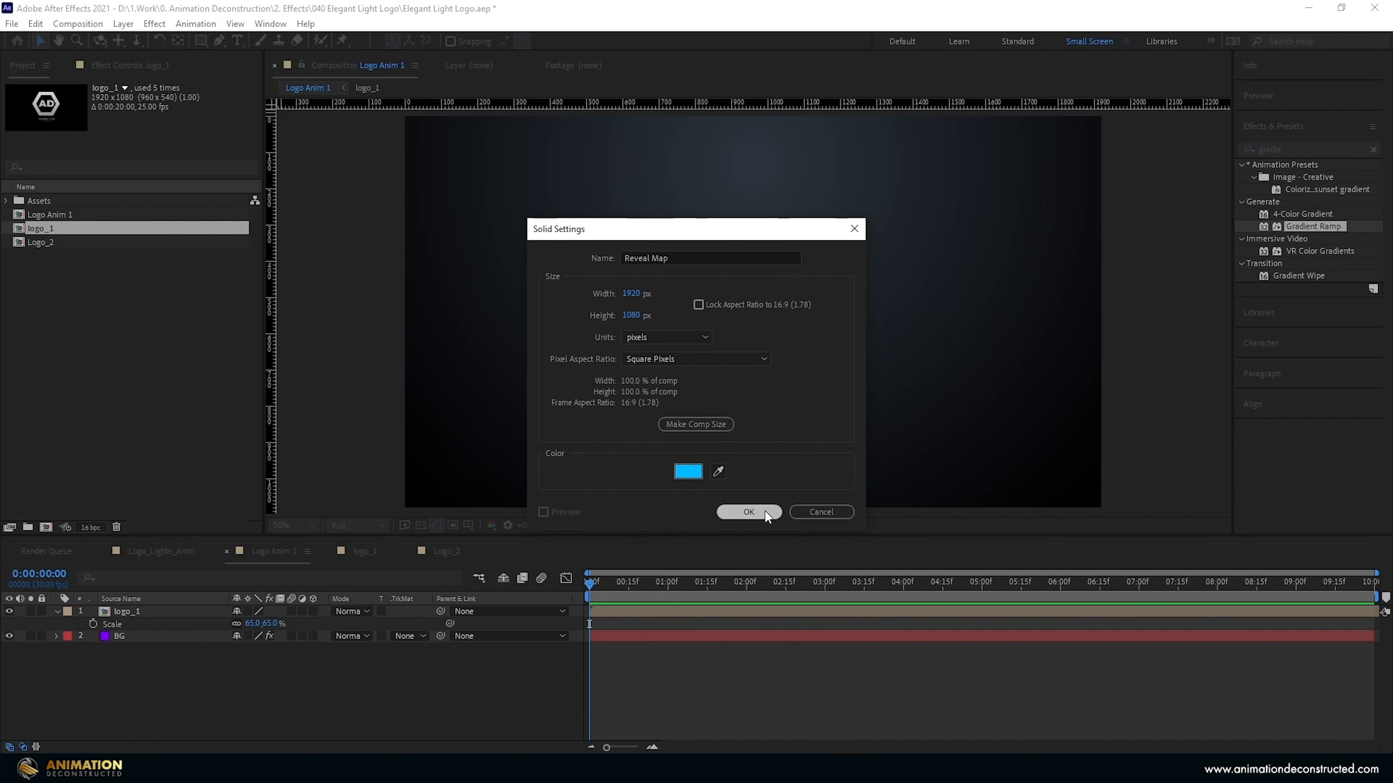
left_click(749, 511)
Step: Find the Fractal Noise effect and apply it to the Reveal Map layer
double_click(1302, 150)
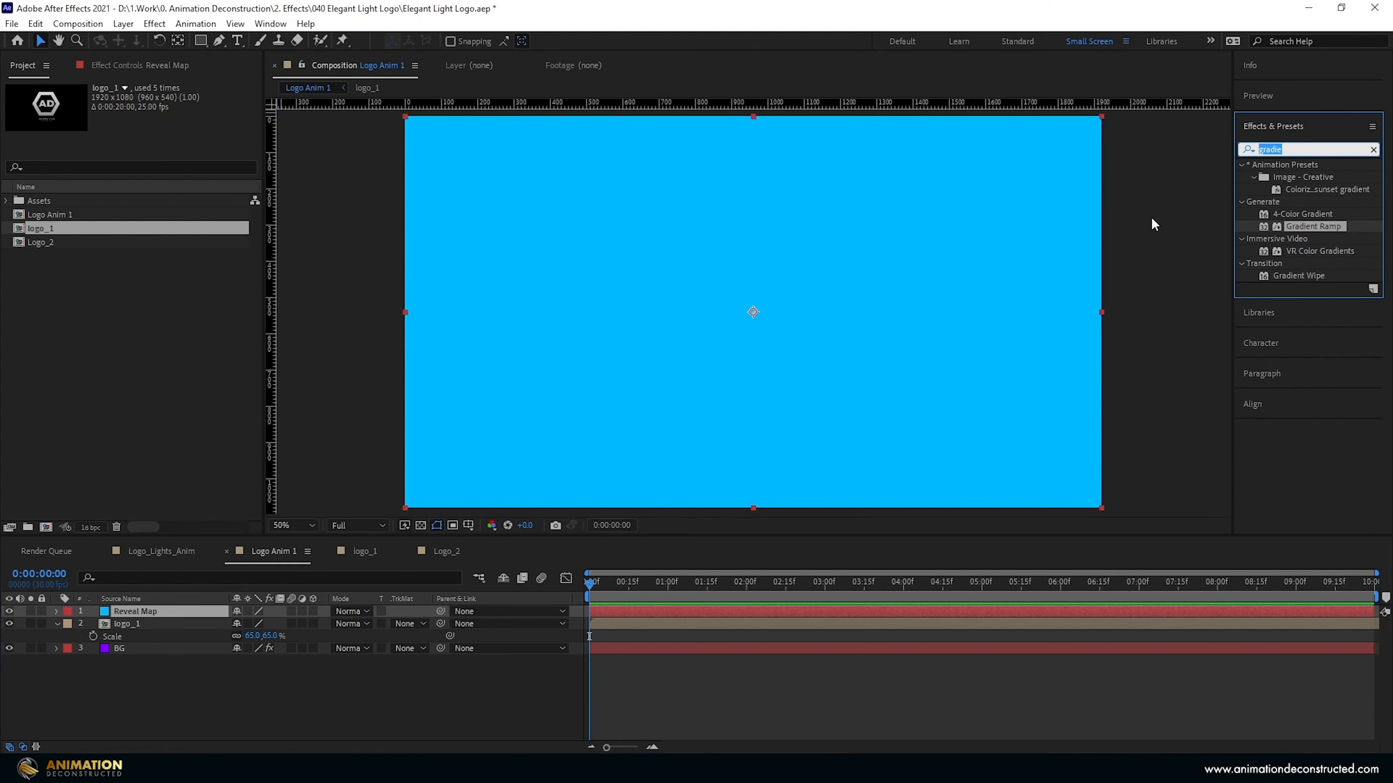
type("fracta")
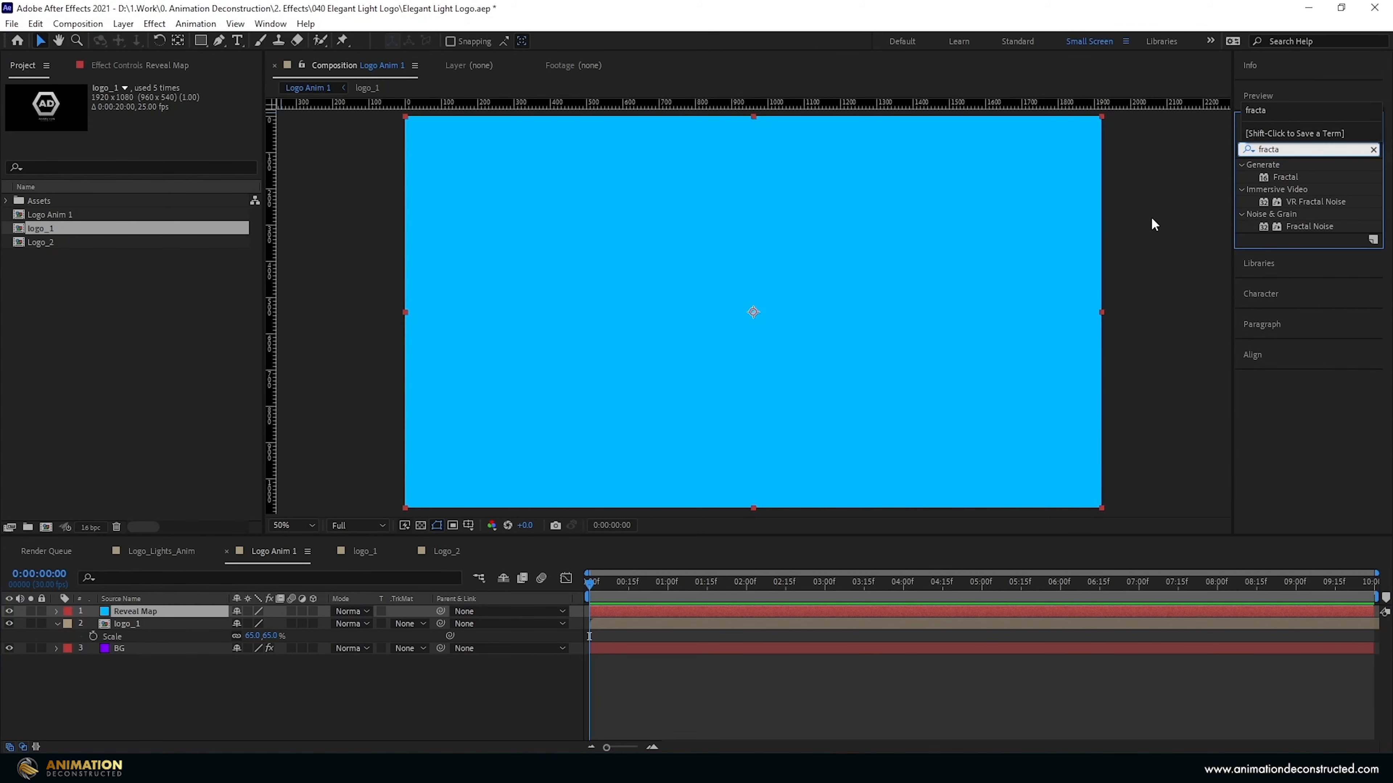
double_click(1300, 224)
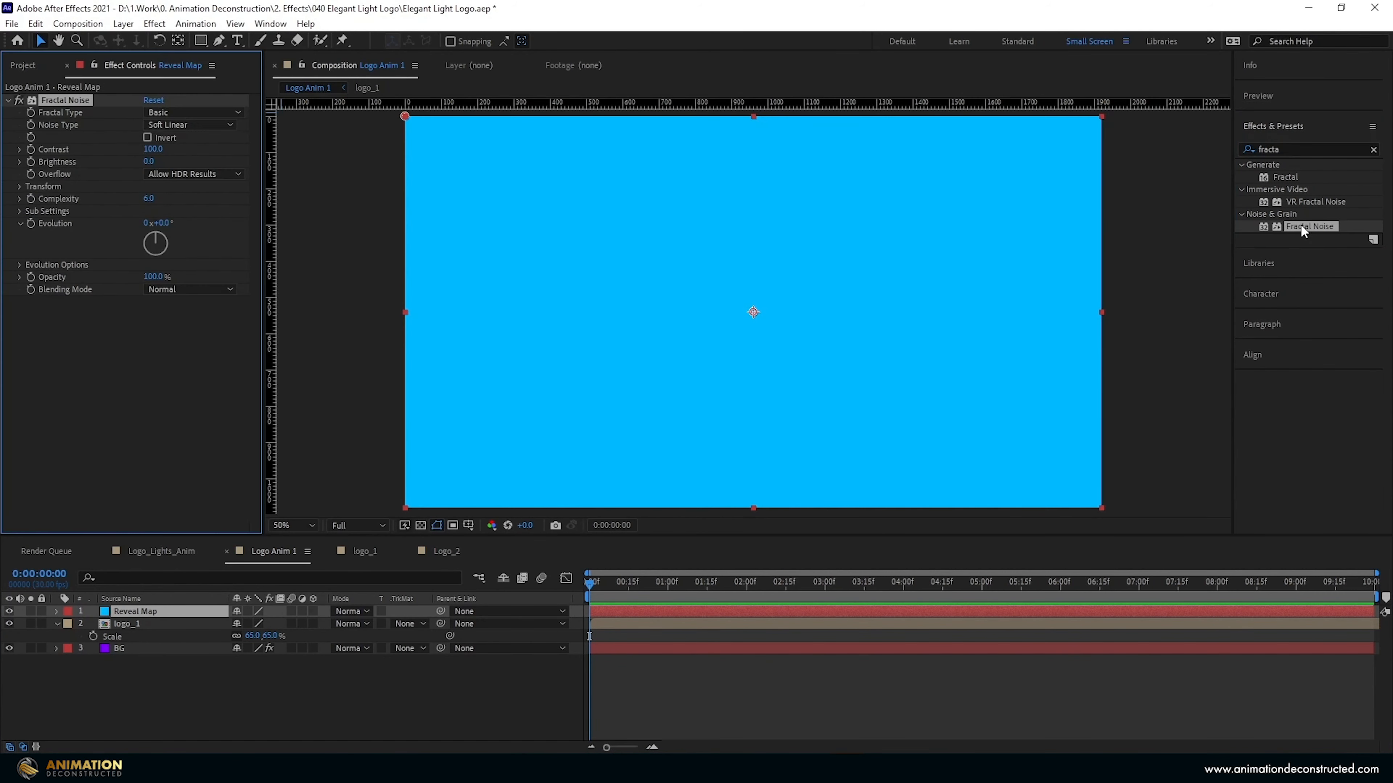
Step: Set the Fractal Noise type to Spline and its Complexity to 1
left_click(173, 125)
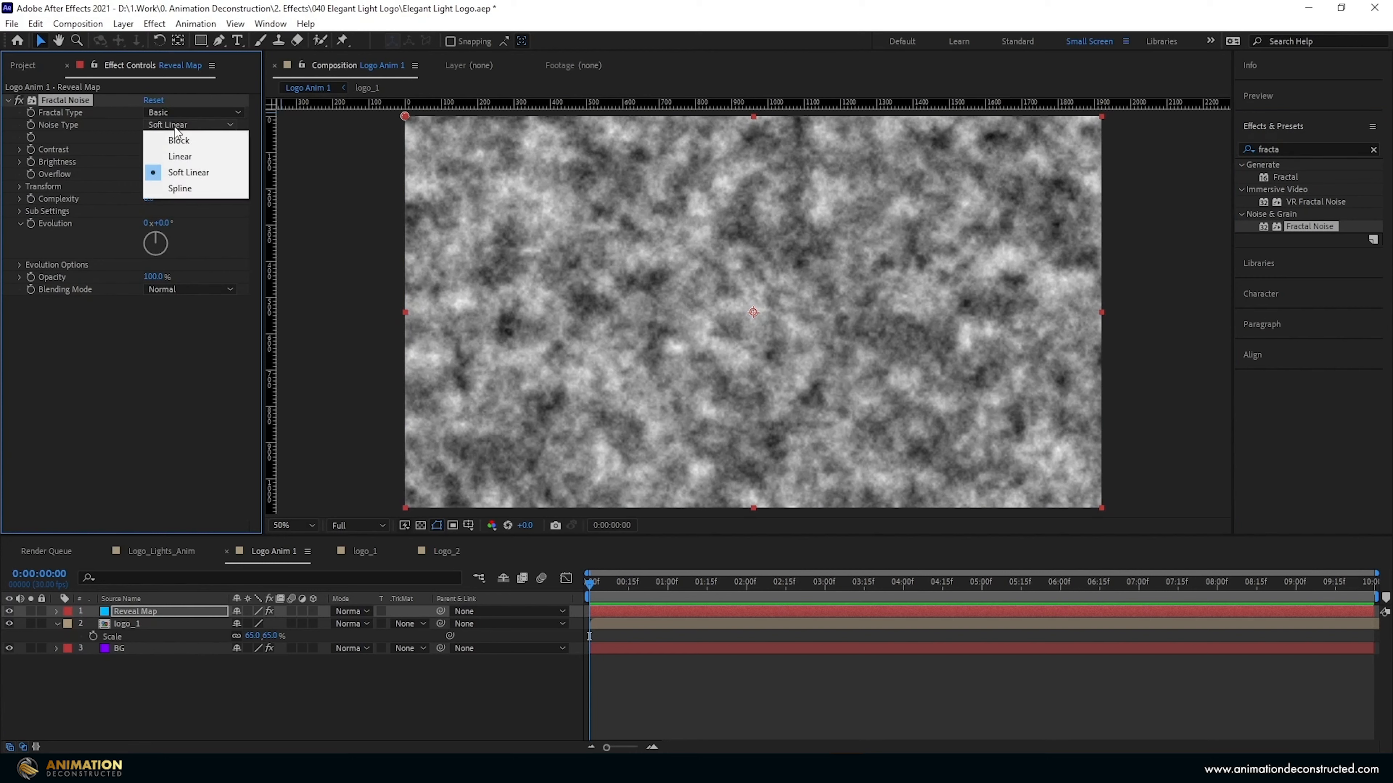
left_click(177, 187)
left_click(148, 198)
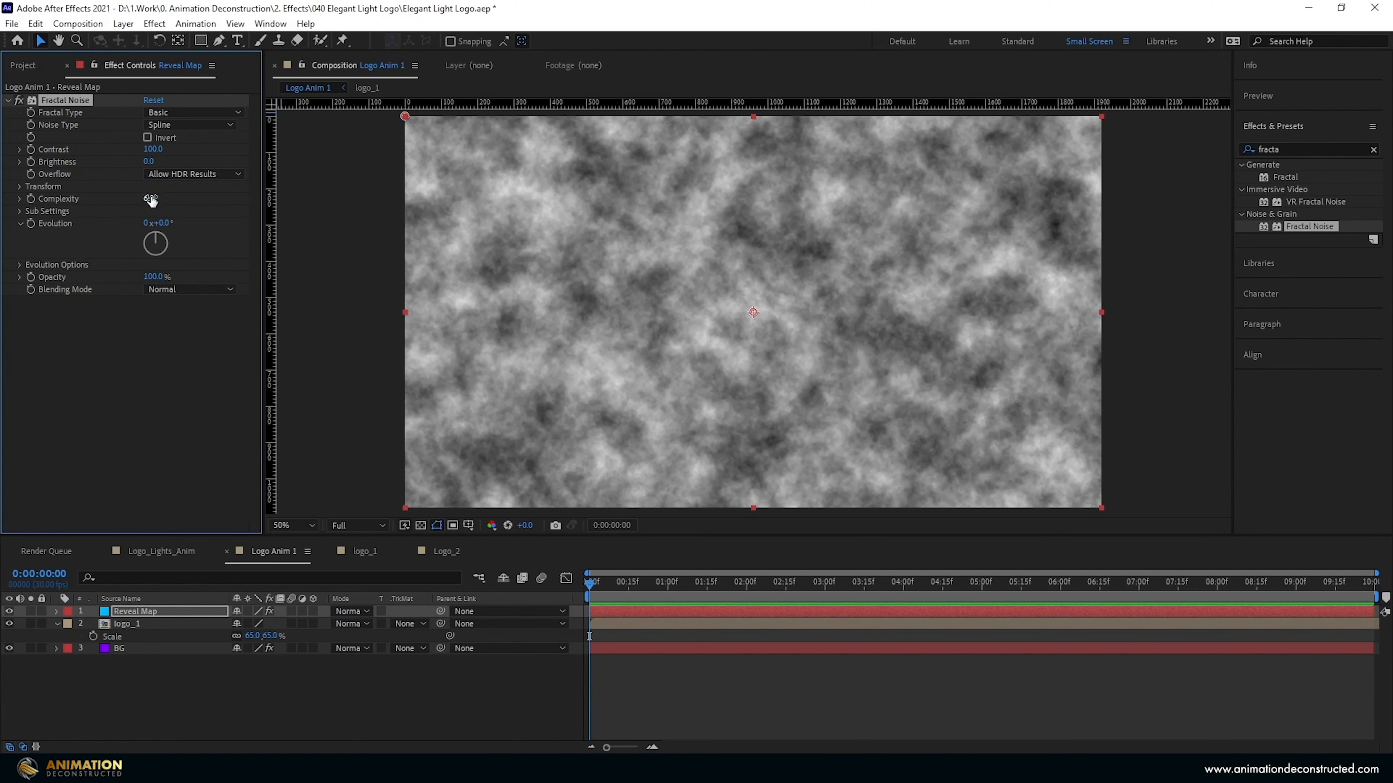
type("1")
key("Return")
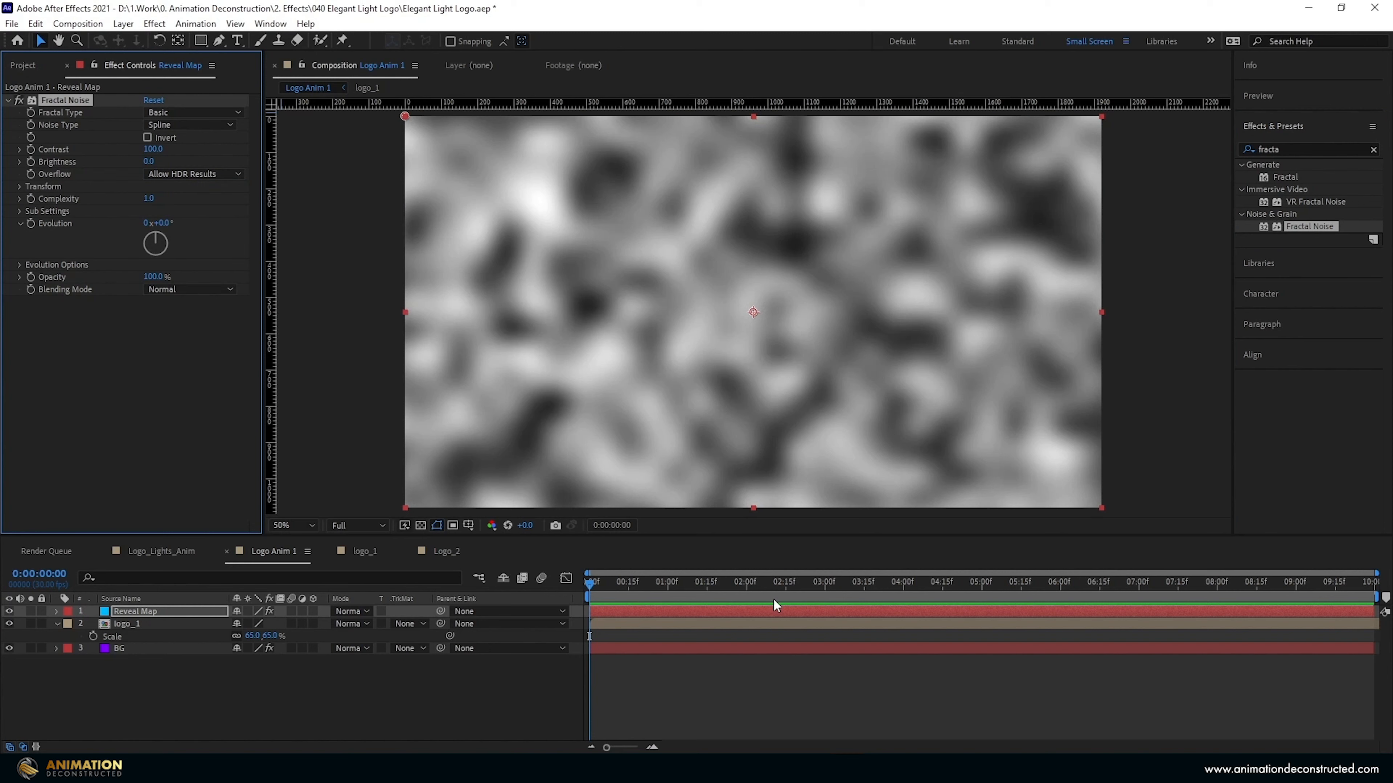
Step: Animate the Reveal Map's Fractal Noise Evolution from 0 at the timeline start to 1 full revolution at 2 seconds
left_click(76, 244)
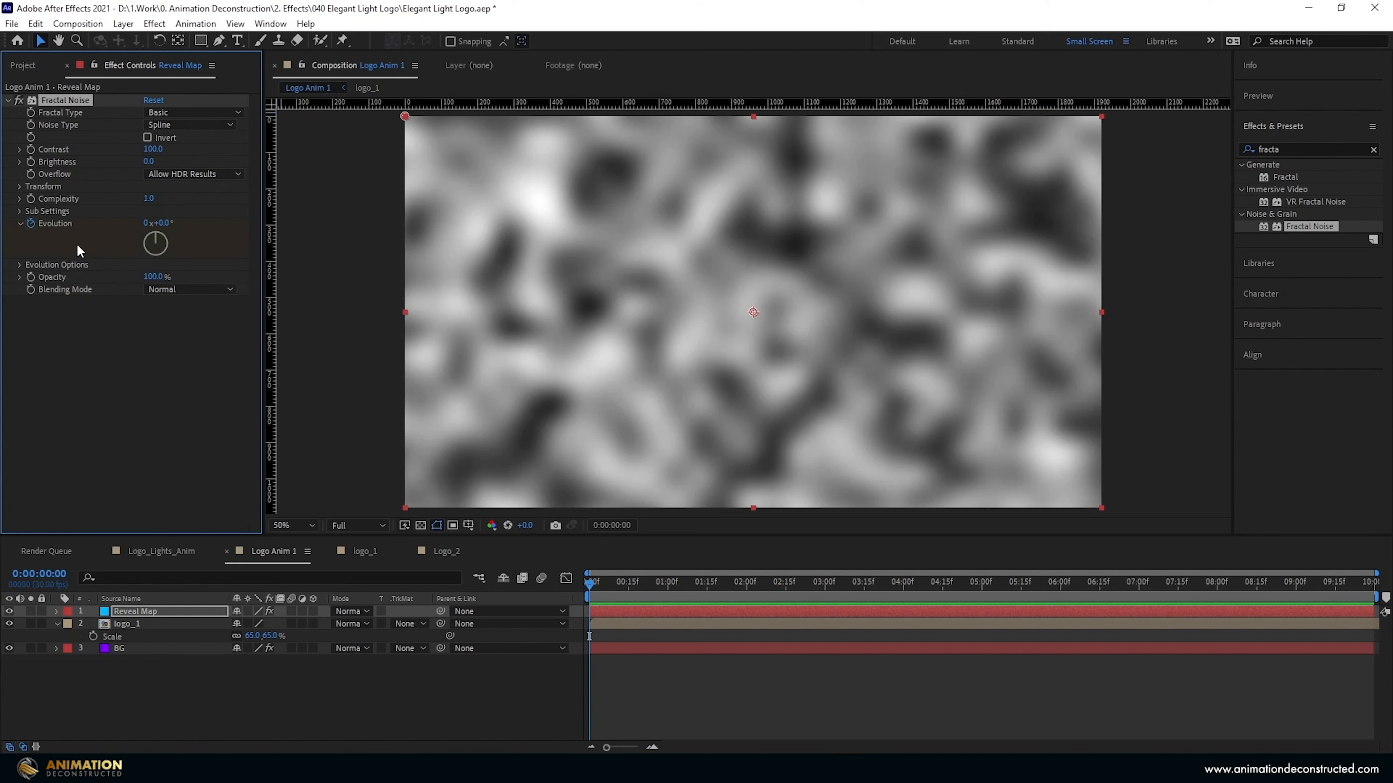
left_click(747, 586)
left_click(146, 223)
type("1")
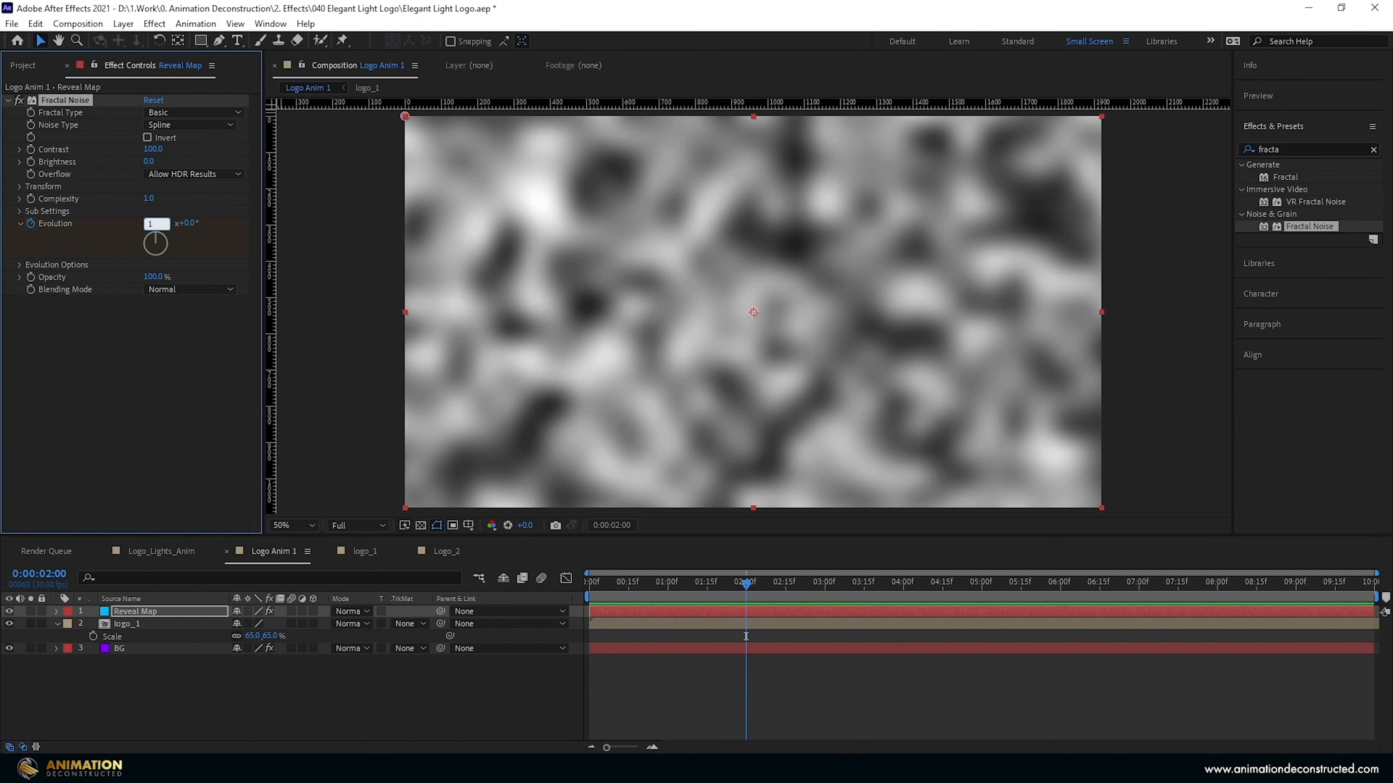
key("Return")
key("u")
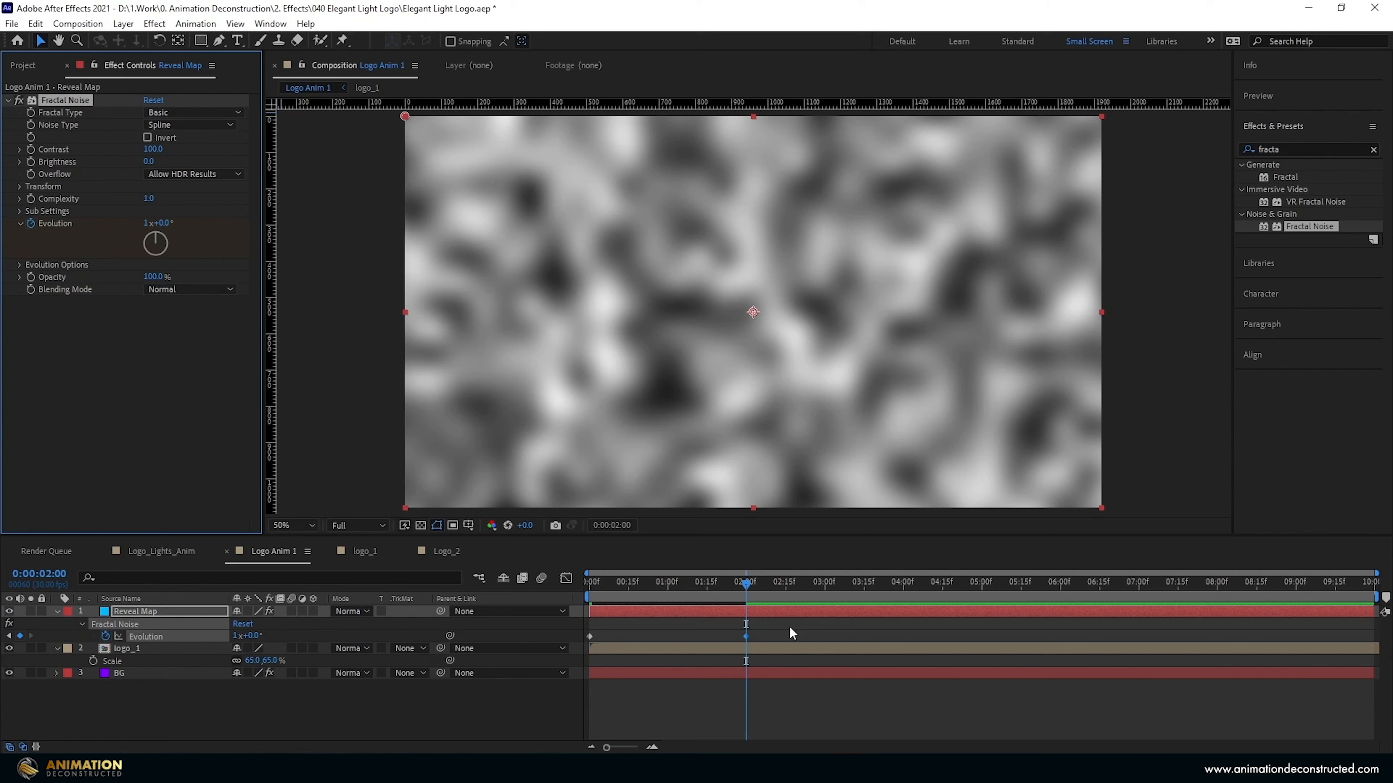
Step: Keyframe the Reveal Map's Fractal Noise Brightness at -100 at the start of the timeline
left_click_drag(754, 594, 579, 610)
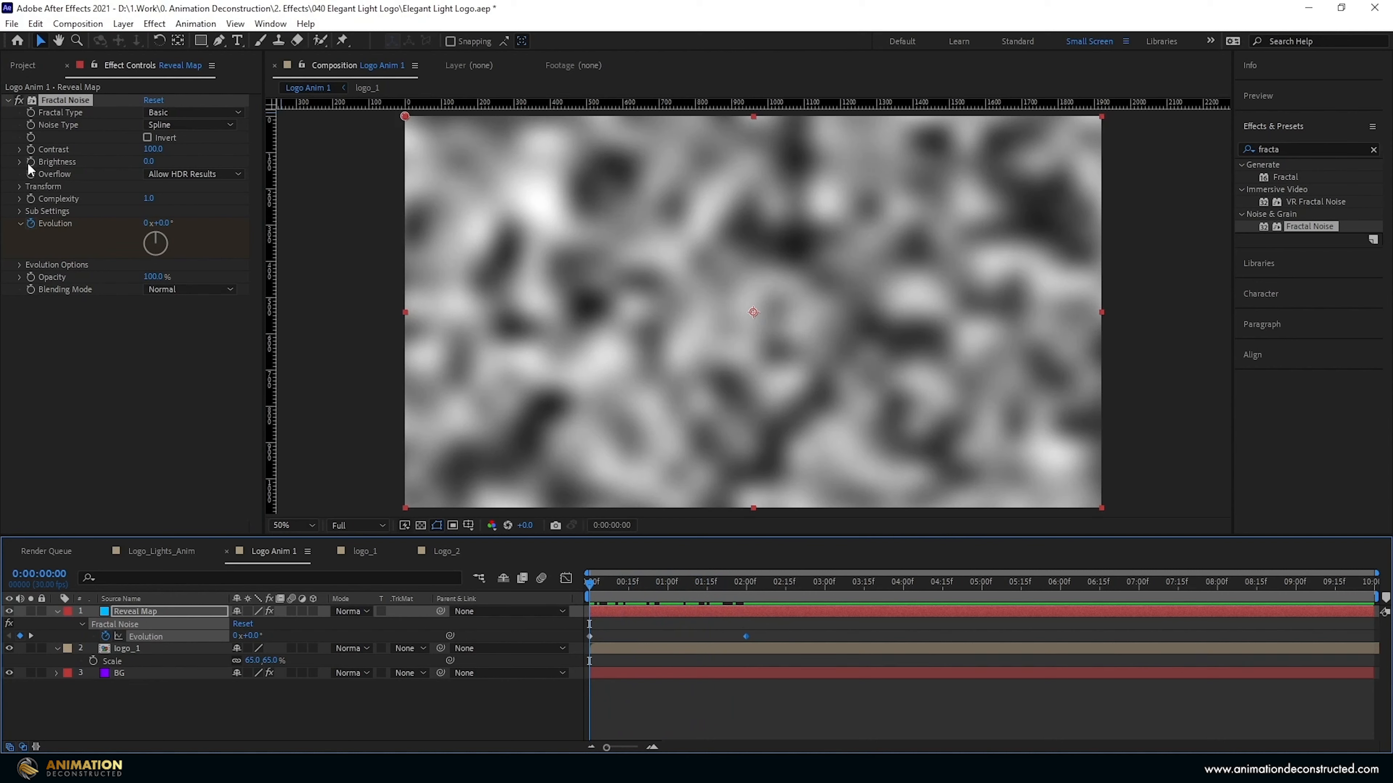
left_click(149, 161)
type("-75")
key("Return")
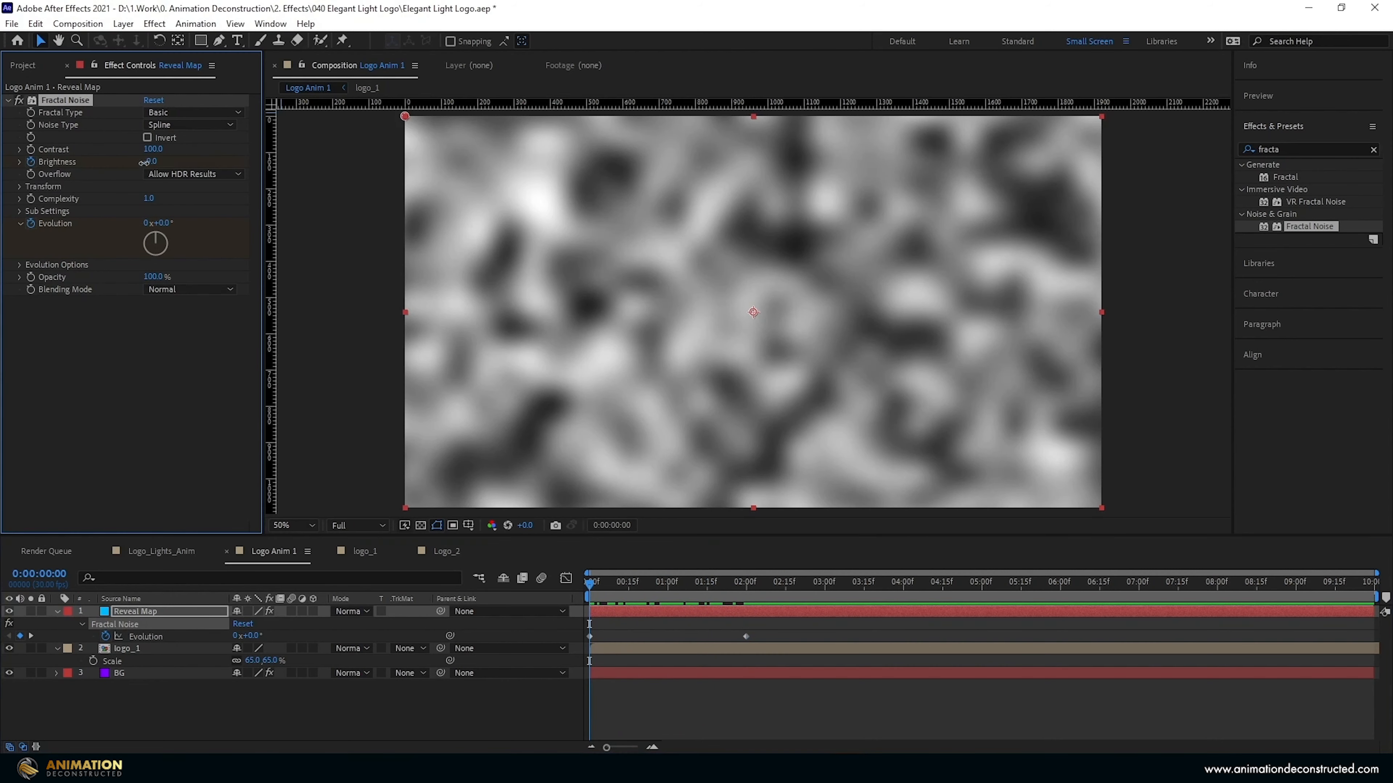
type("-100")
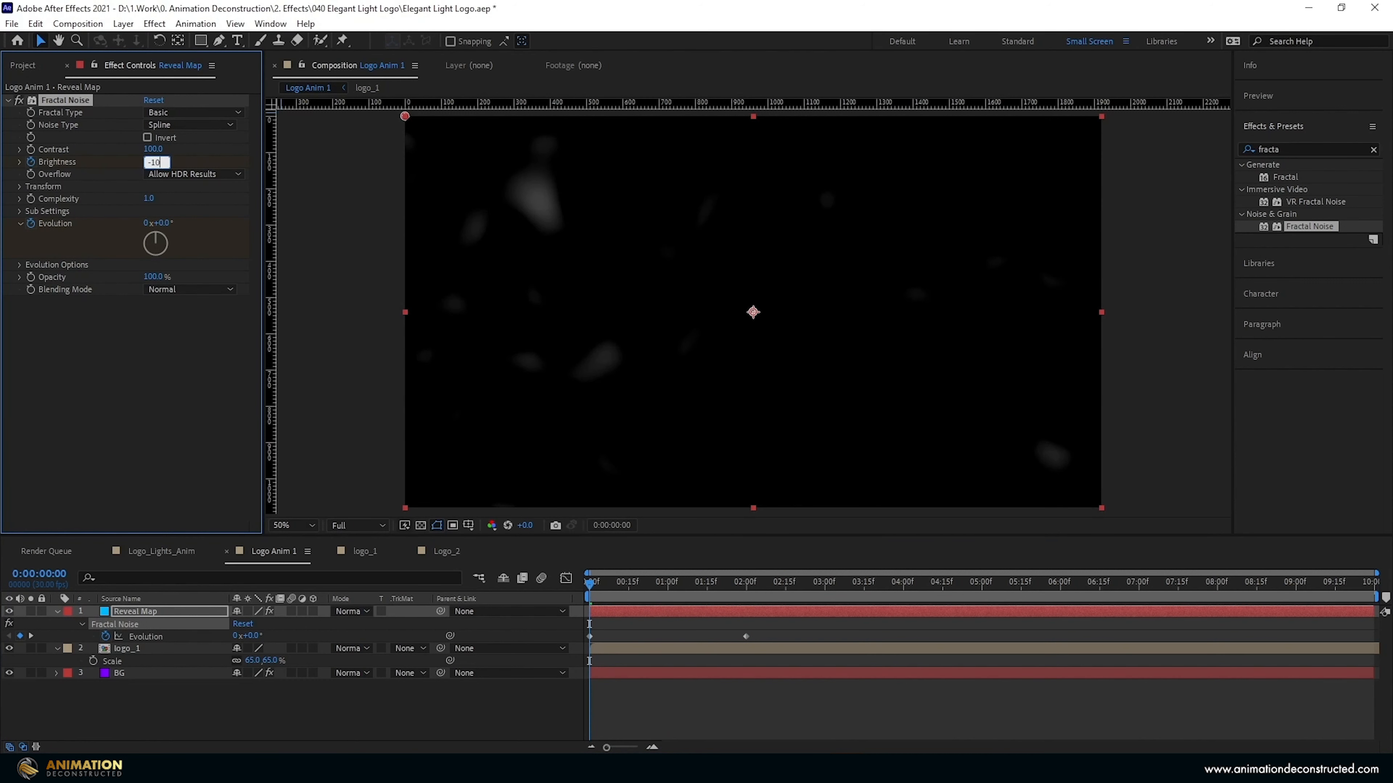
key("Return")
key("u")
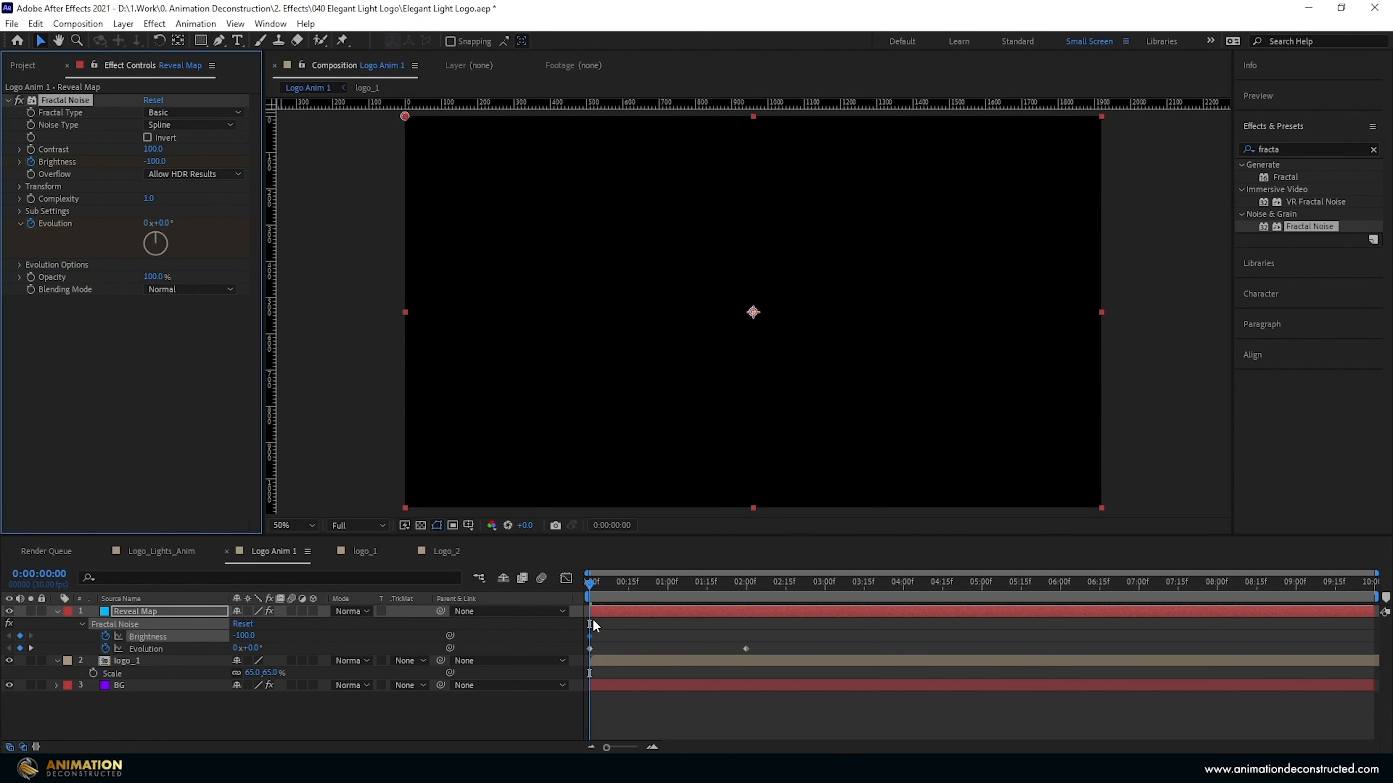
Step: Keyframe the Reveal Map's Fractal Noise Brightness at 100 at 2 seconds
left_click_drag(589, 593, 747, 617)
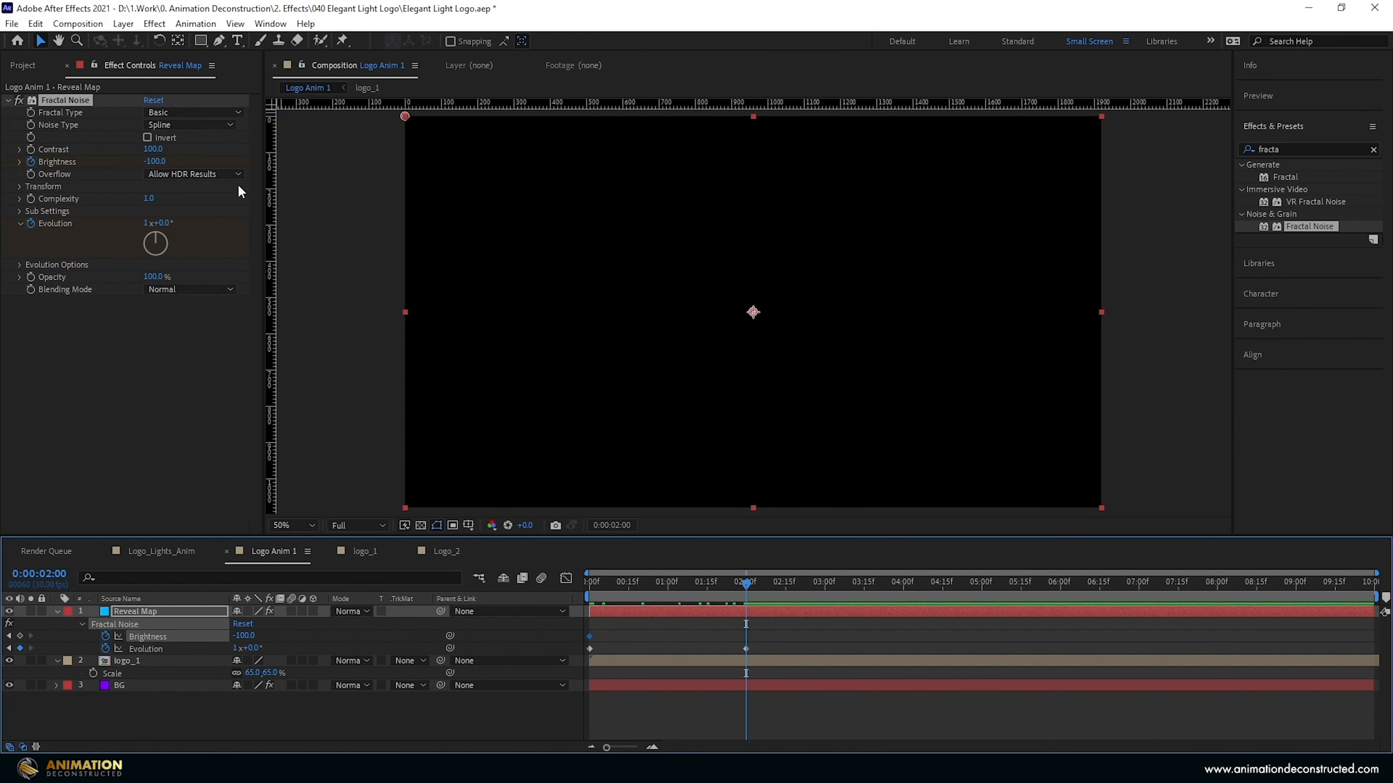
left_click(151, 162)
type("100")
key("Return")
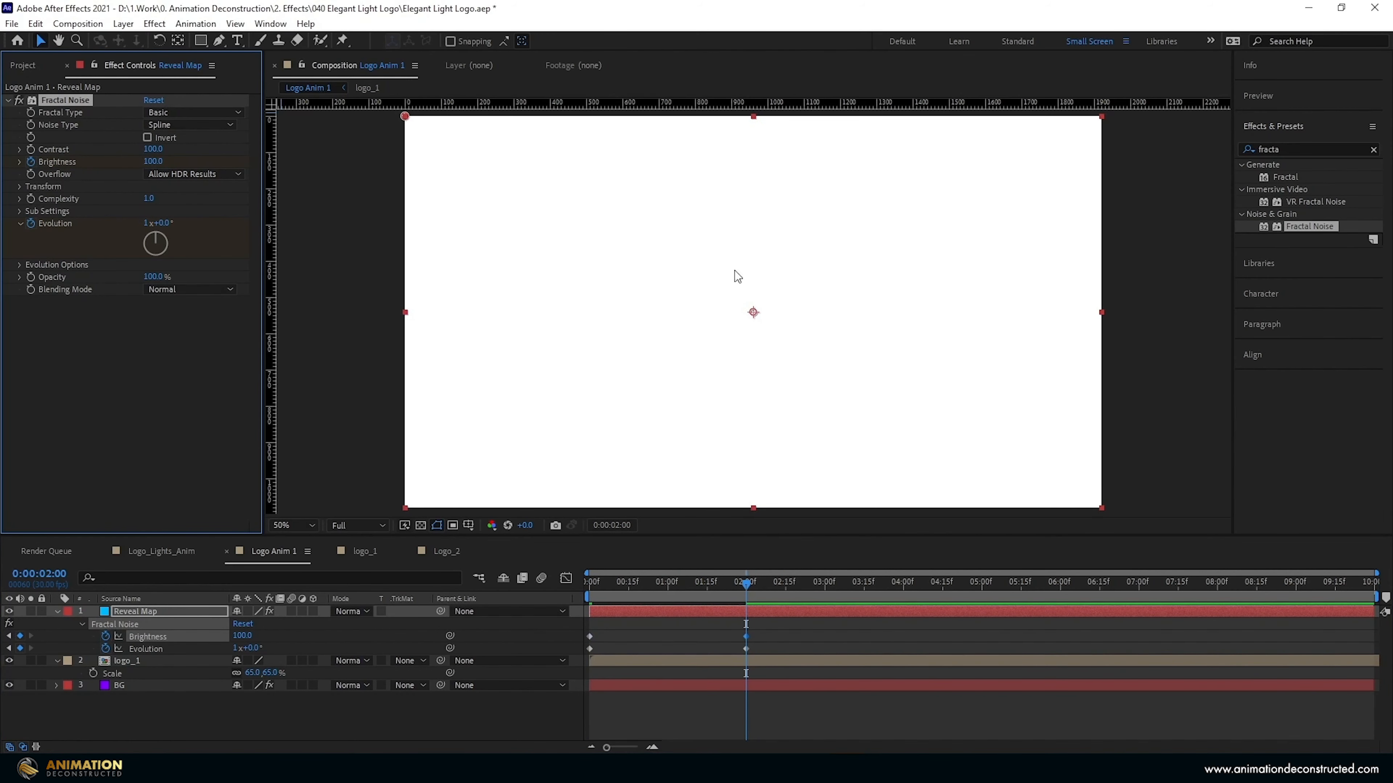
Step: Apply Easy Ease to both Brightness keyframes of the Reveal Map and collapse the layer's properties
left_click_drag(747, 587, 605, 623)
left_click_drag(780, 621, 562, 638)
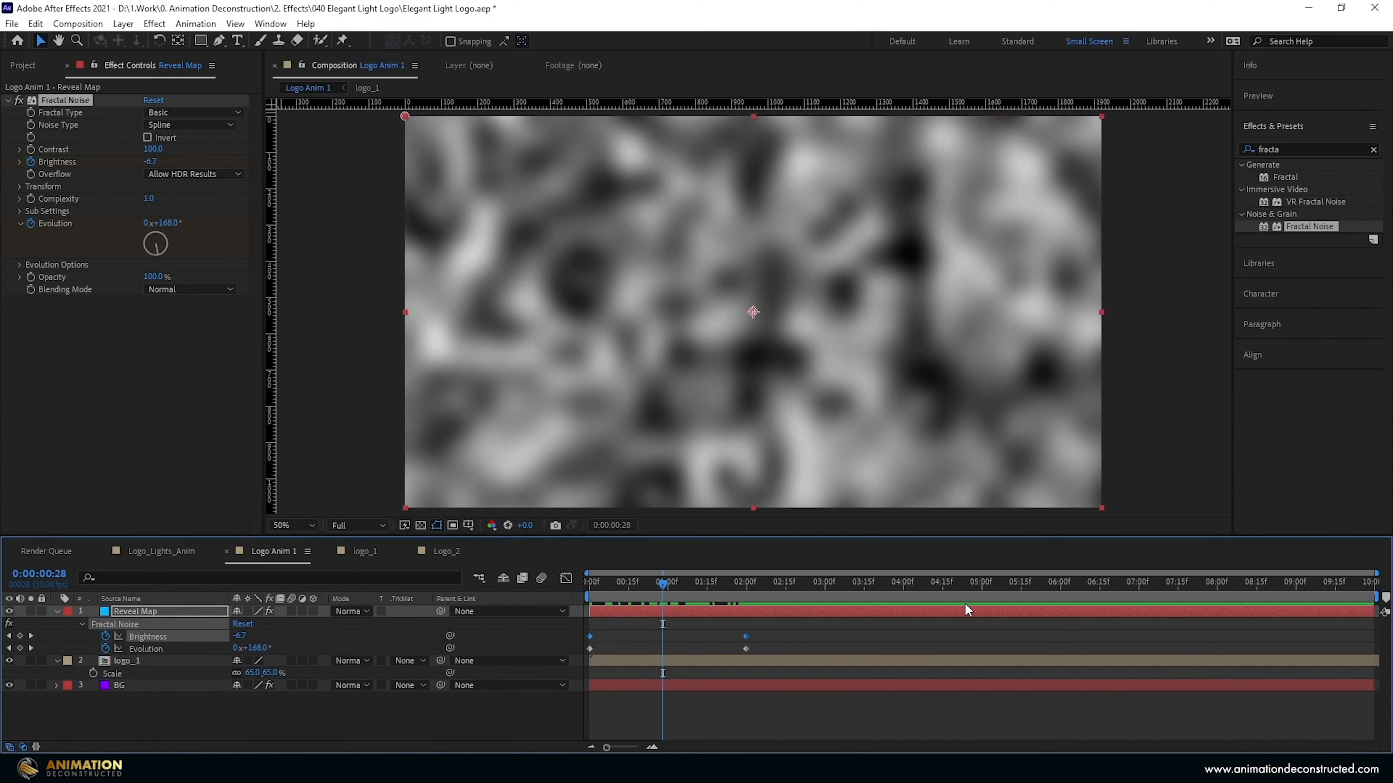
key("F9")
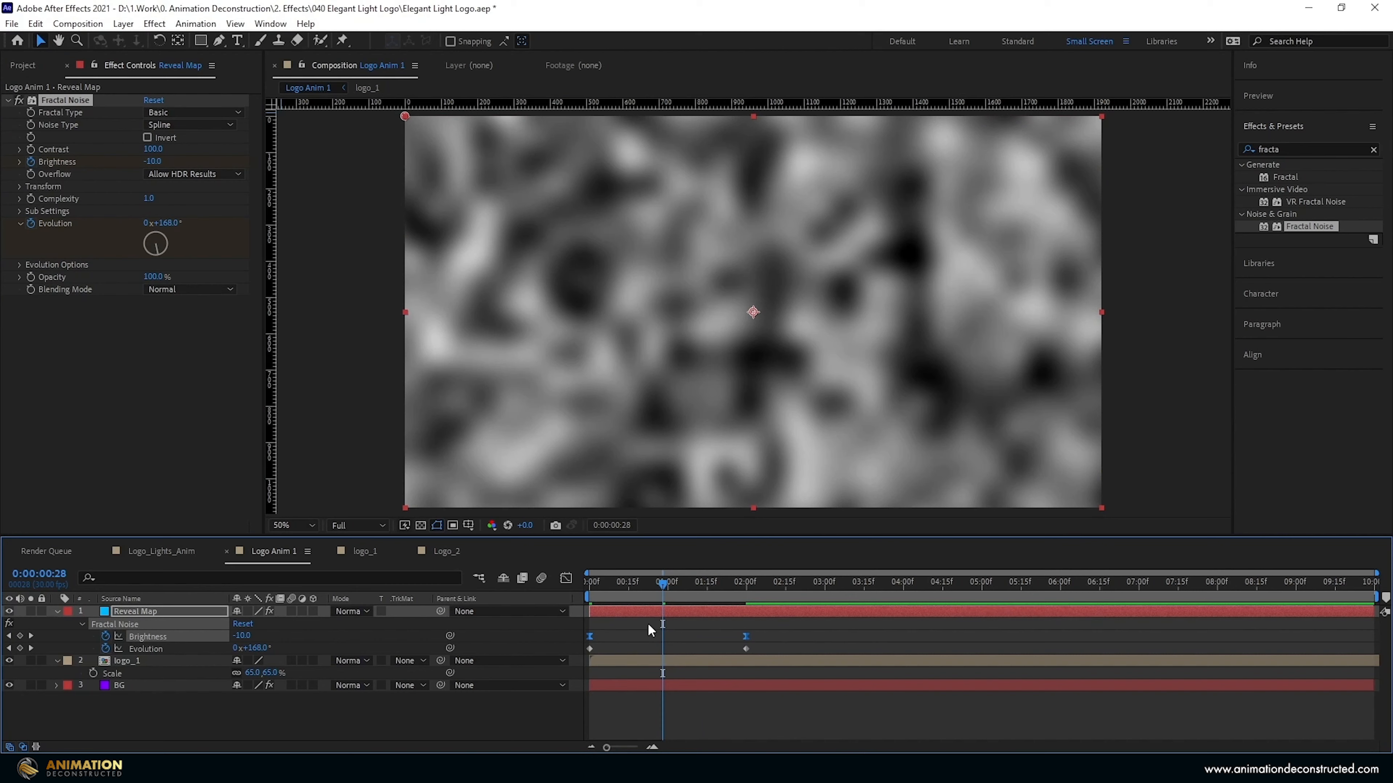
left_click_drag(662, 589, 589, 590)
left_click(57, 611)
Step: Add a 1920 x 1080 px solid named Light Streaks above the other layers in Logo Anim 1
left_click(126, 667)
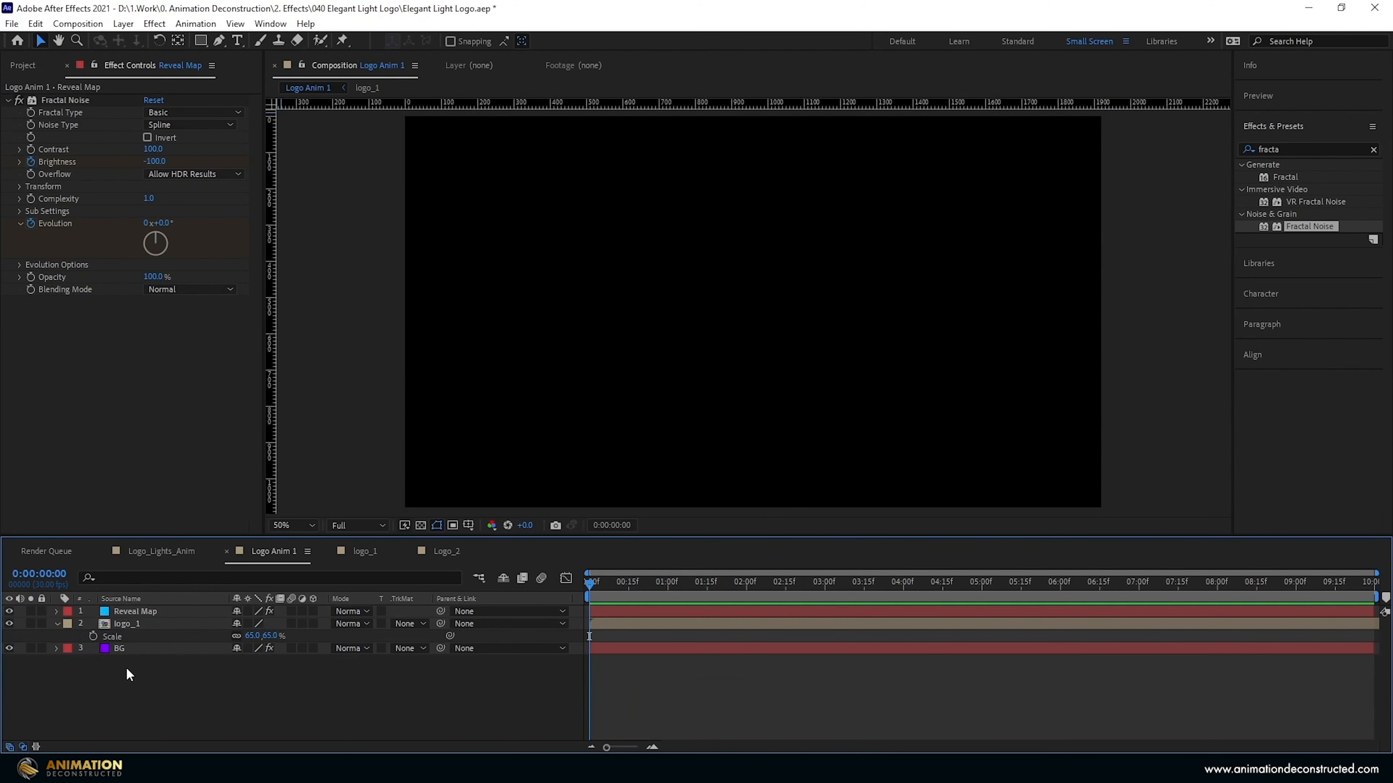
right_click(128, 669)
mouse_move(175, 495)
left_click(384, 533)
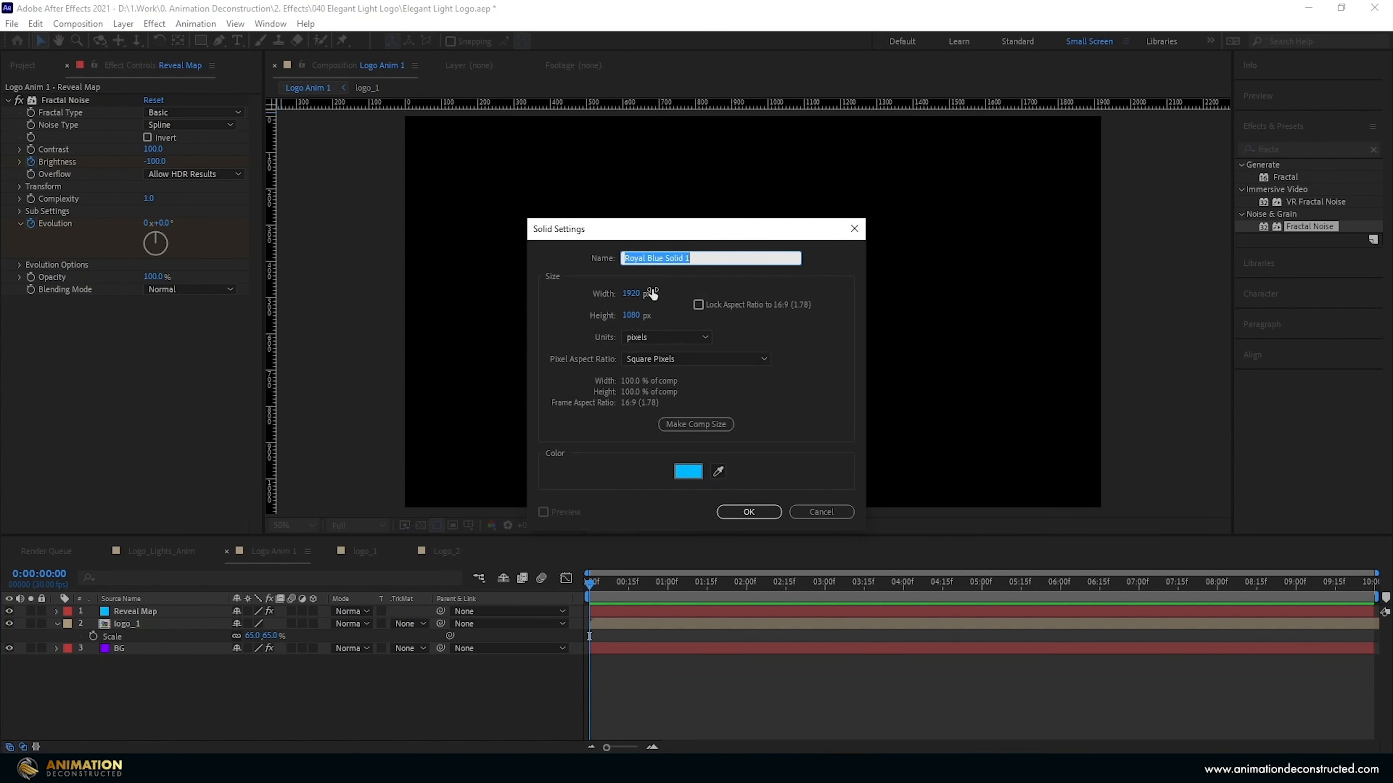
type("Light Streaks")
key("Return")
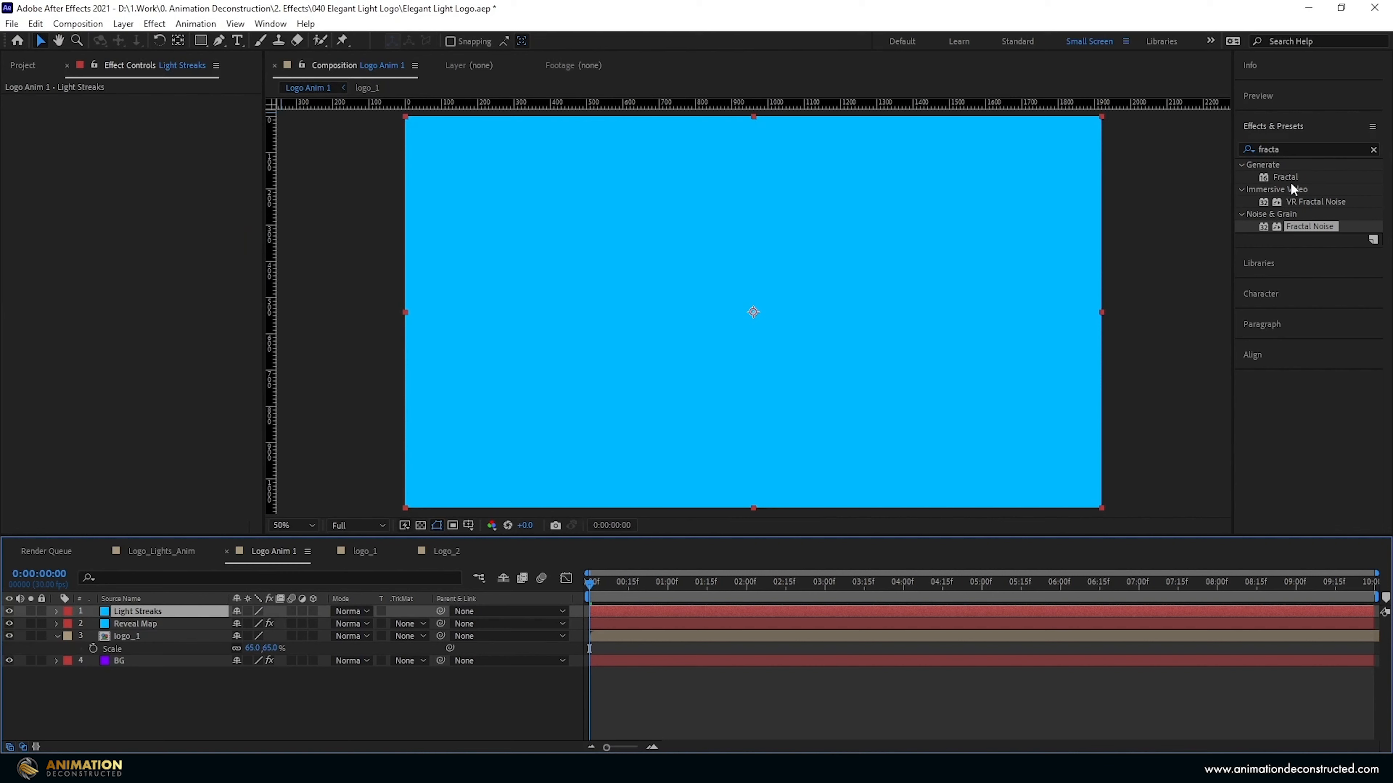
Step: Apply Fractal Noise to Light Streaks with the fractal type Max and the noise type Block
double_click(1317, 225)
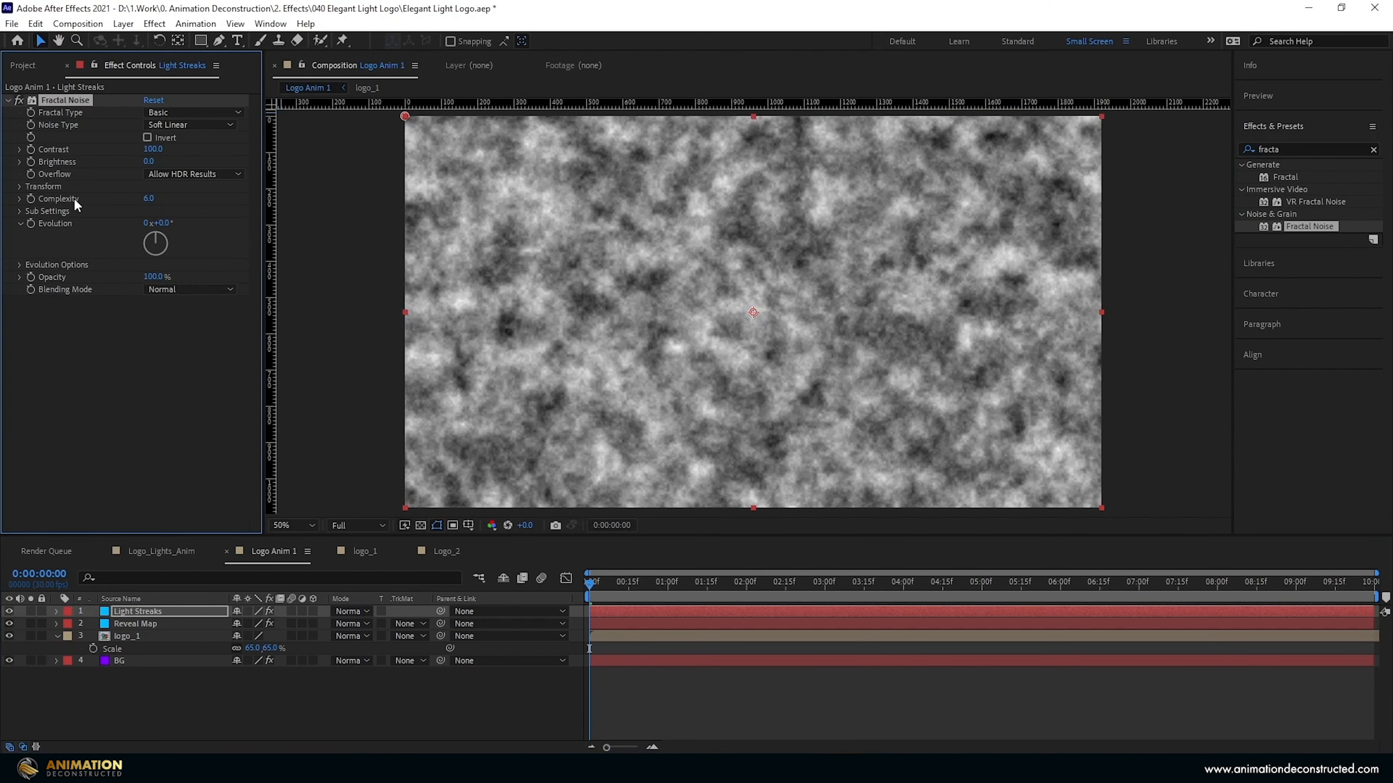
left_click(181, 112)
left_click(189, 258)
left_click(168, 122)
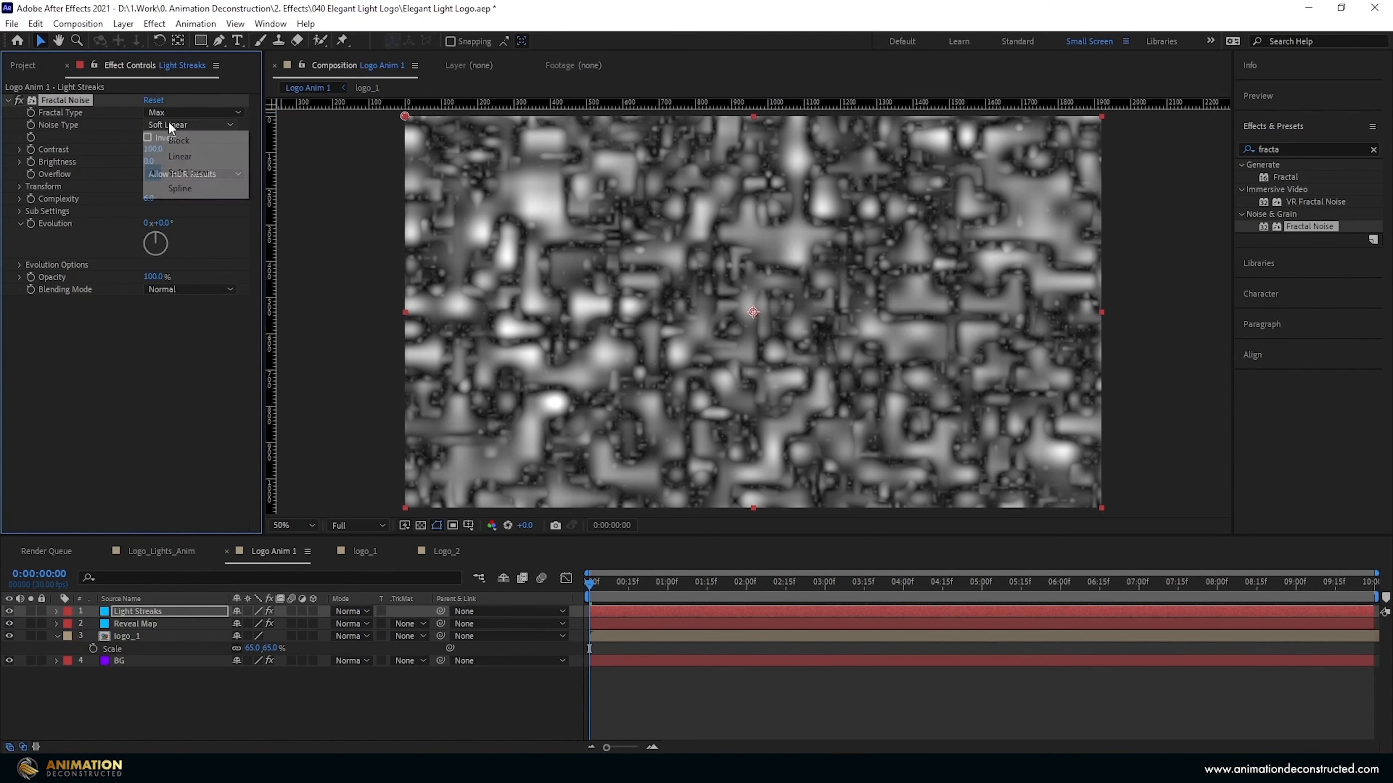
left_click(182, 144)
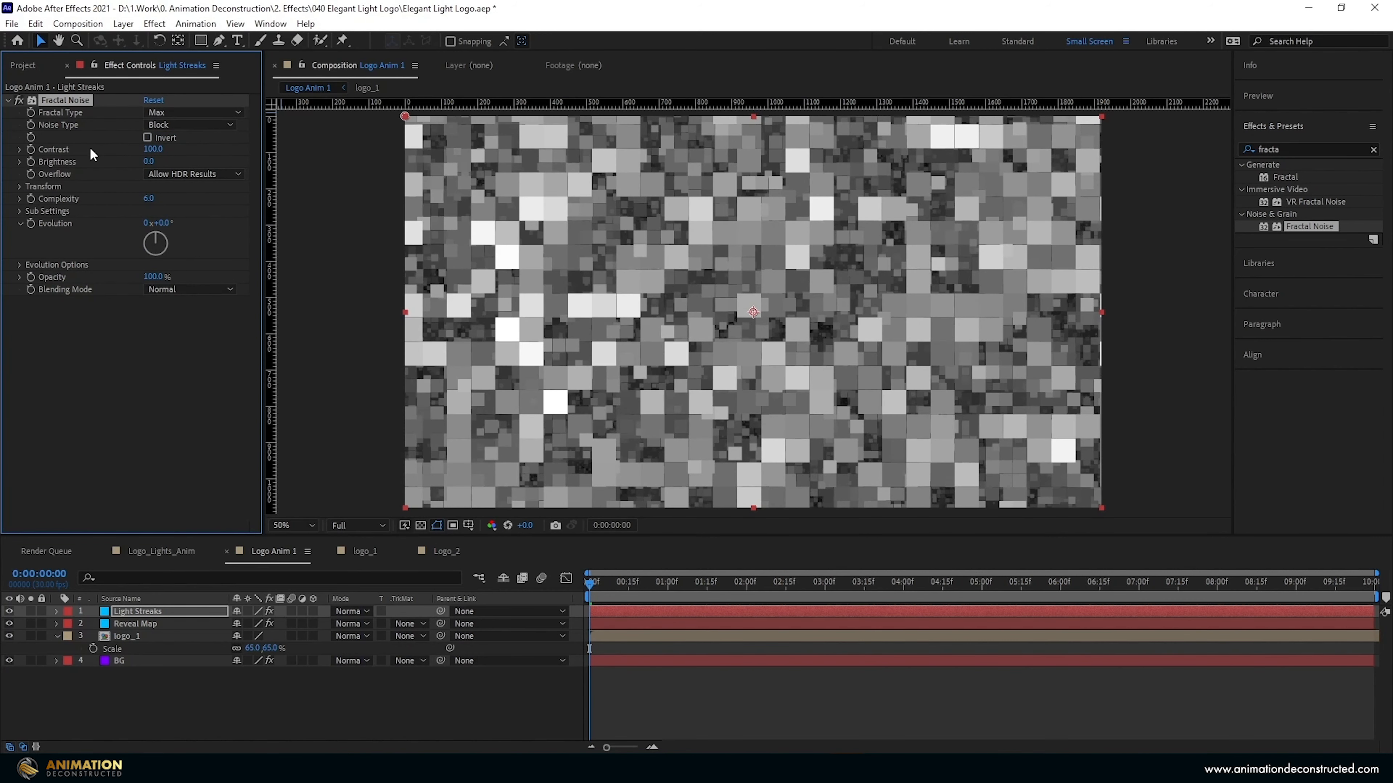
Step: Turn off uniform scaling for the Light Streaks noise and set its Scale Width to 900
left_click(20, 186)
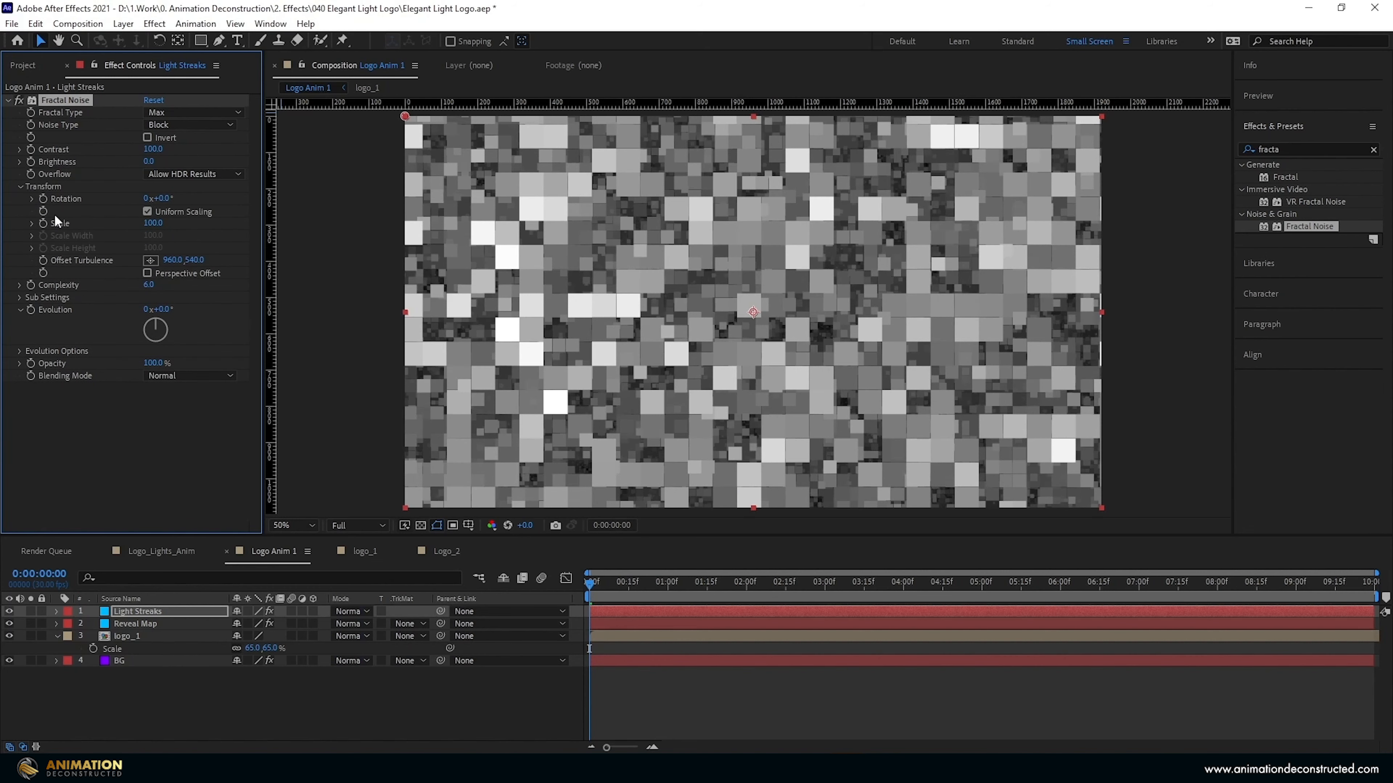
left_click(147, 212)
left_click_drag(153, 235, 521, 237)
left_click(152, 236)
type("00")
key("Return")
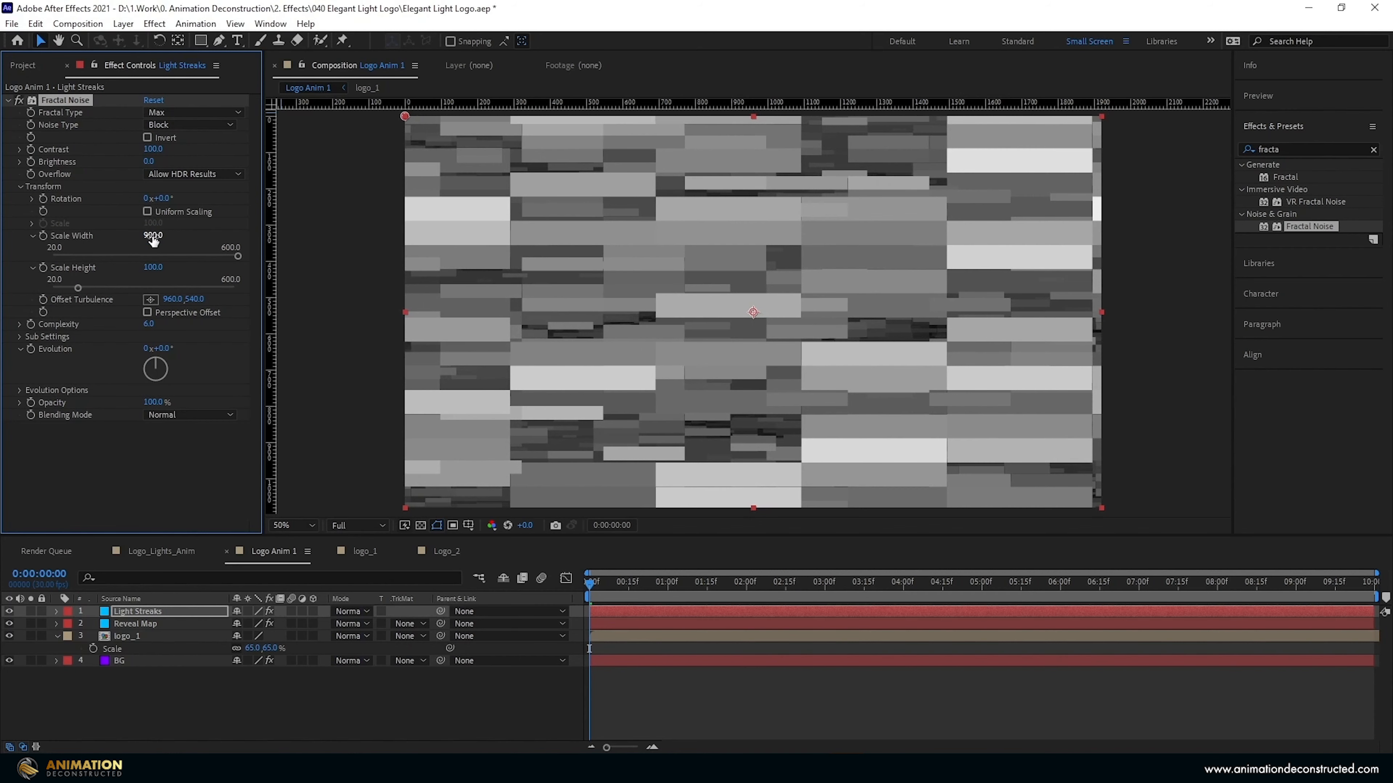
Step: Set the Scale Height of the Light Streaks noise to 45
left_click_drag(153, 269, 109, 269)
left_click(153, 268)
type("45")
key("Return")
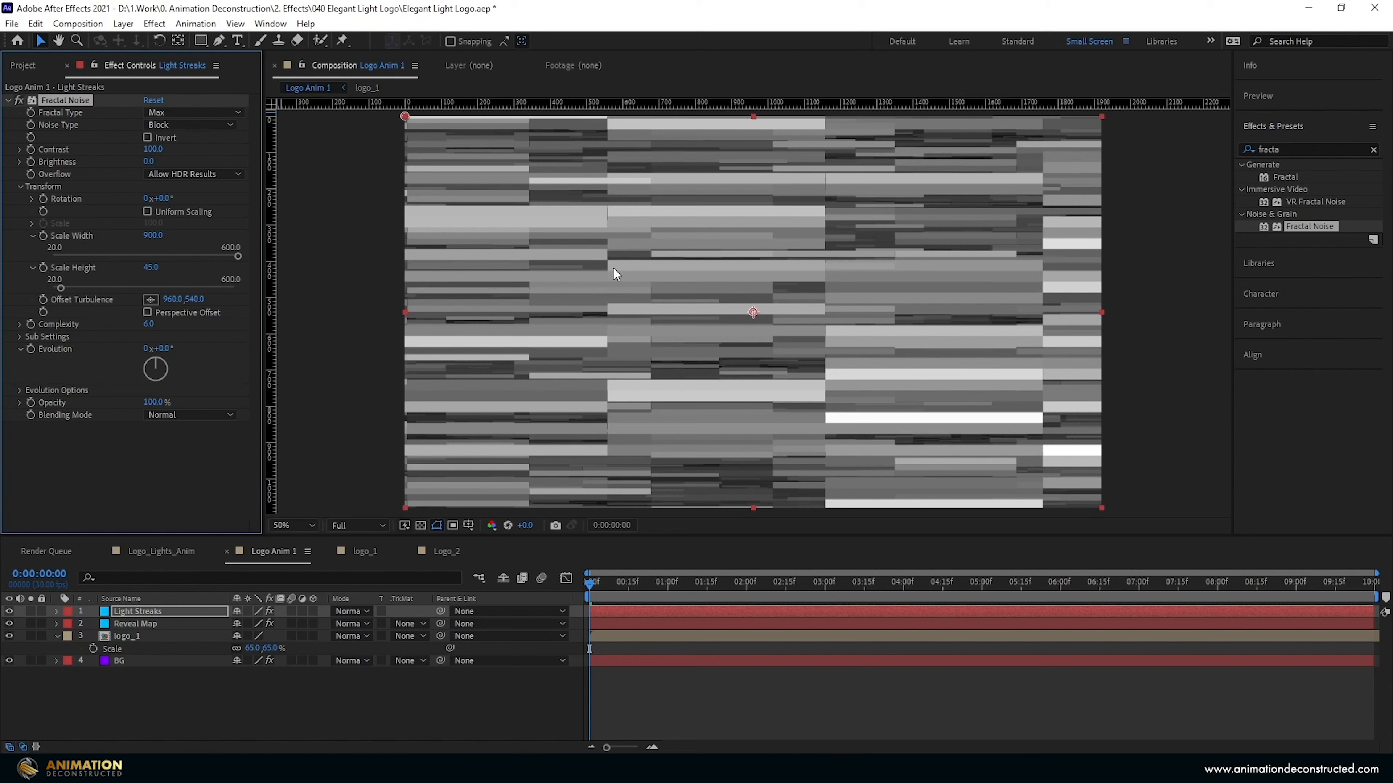
Step: Drive the Light Streaks noise Evolution with the expression time*180 and check it at 1 and 2 seconds
left_click(32, 348, "alt")
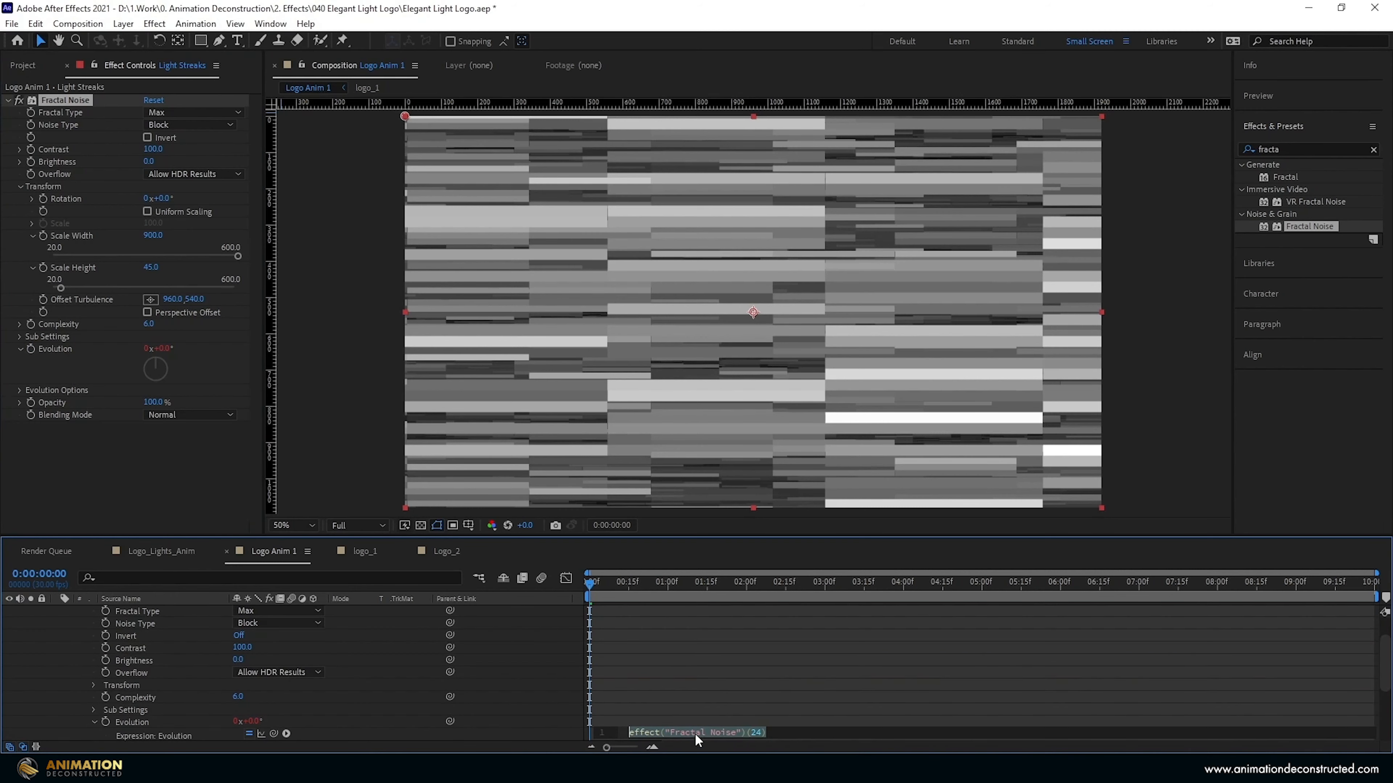
type("t")
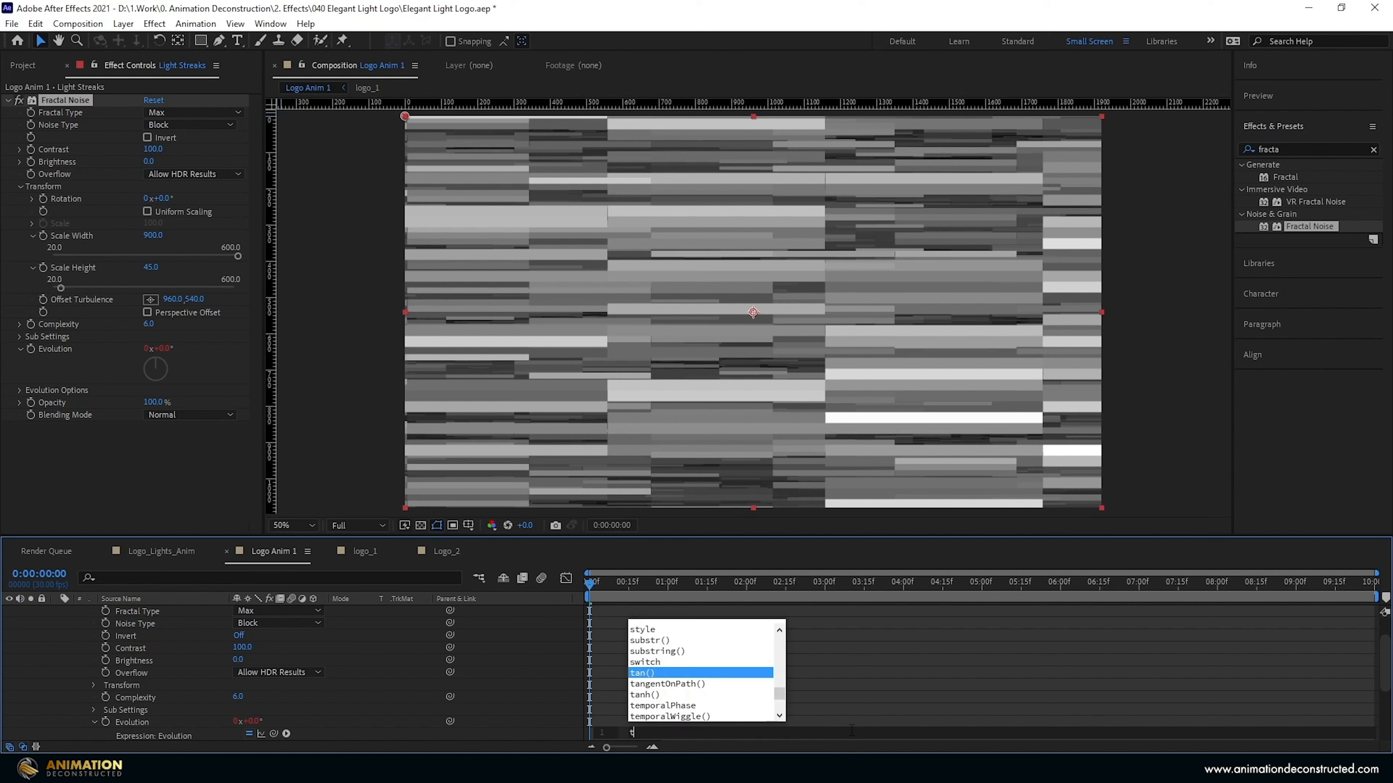
type("ime*")
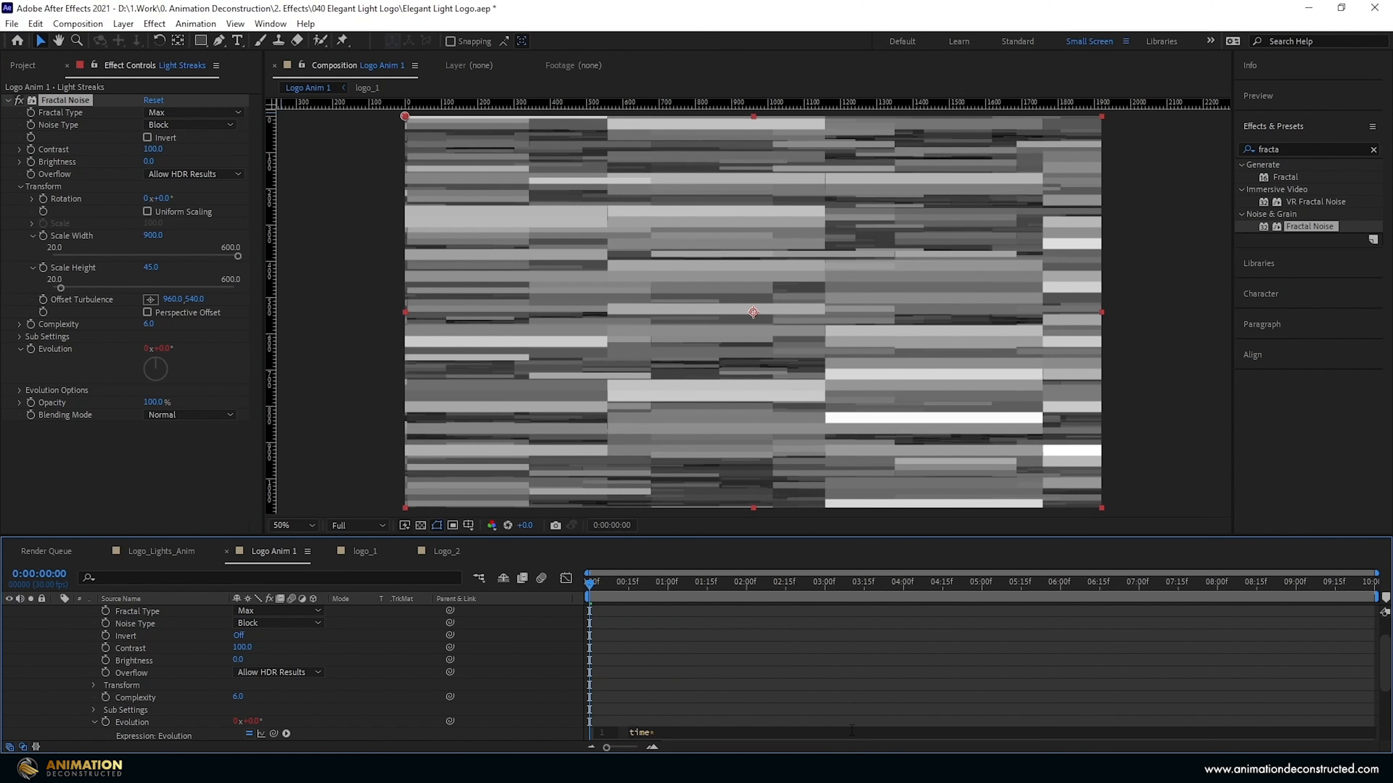
type("180")
key("KP_Enter")
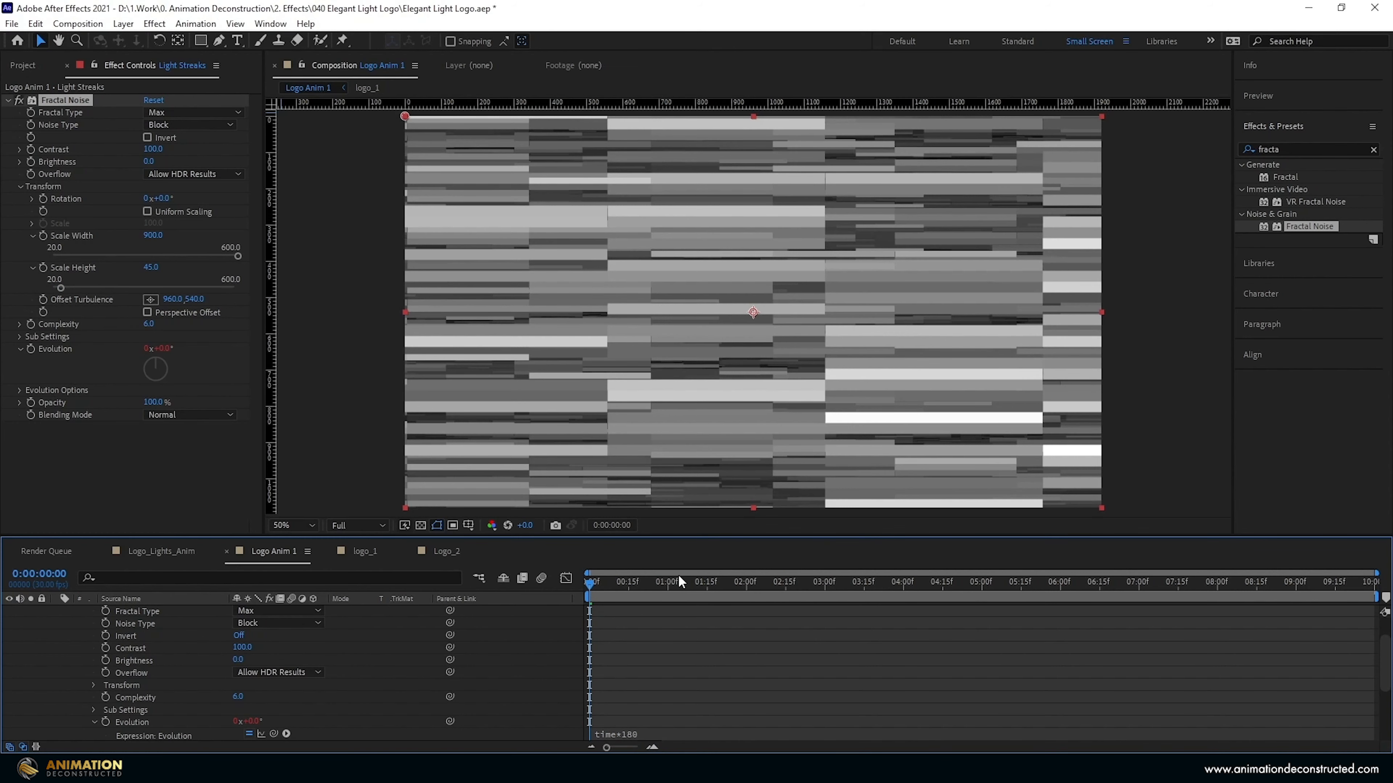
left_click(671, 589)
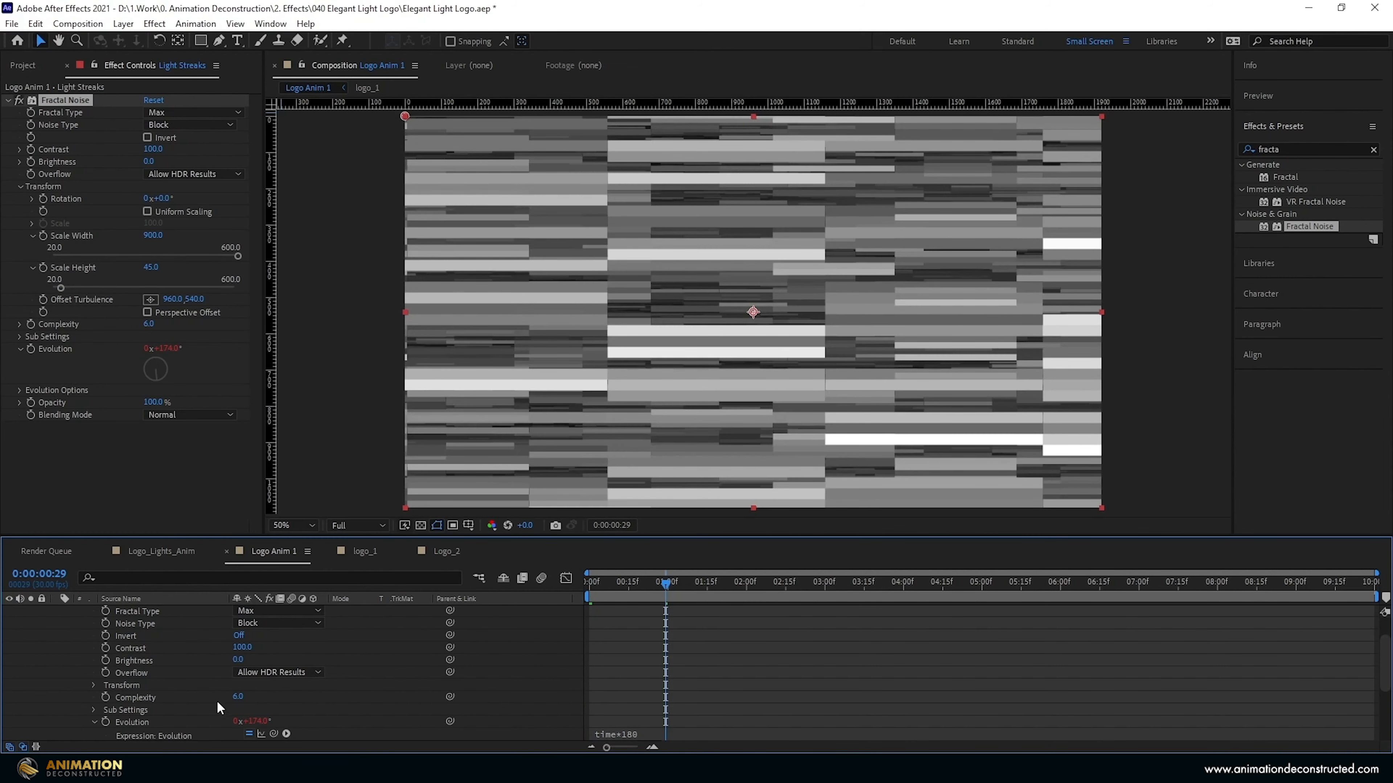
left_click(667, 583)
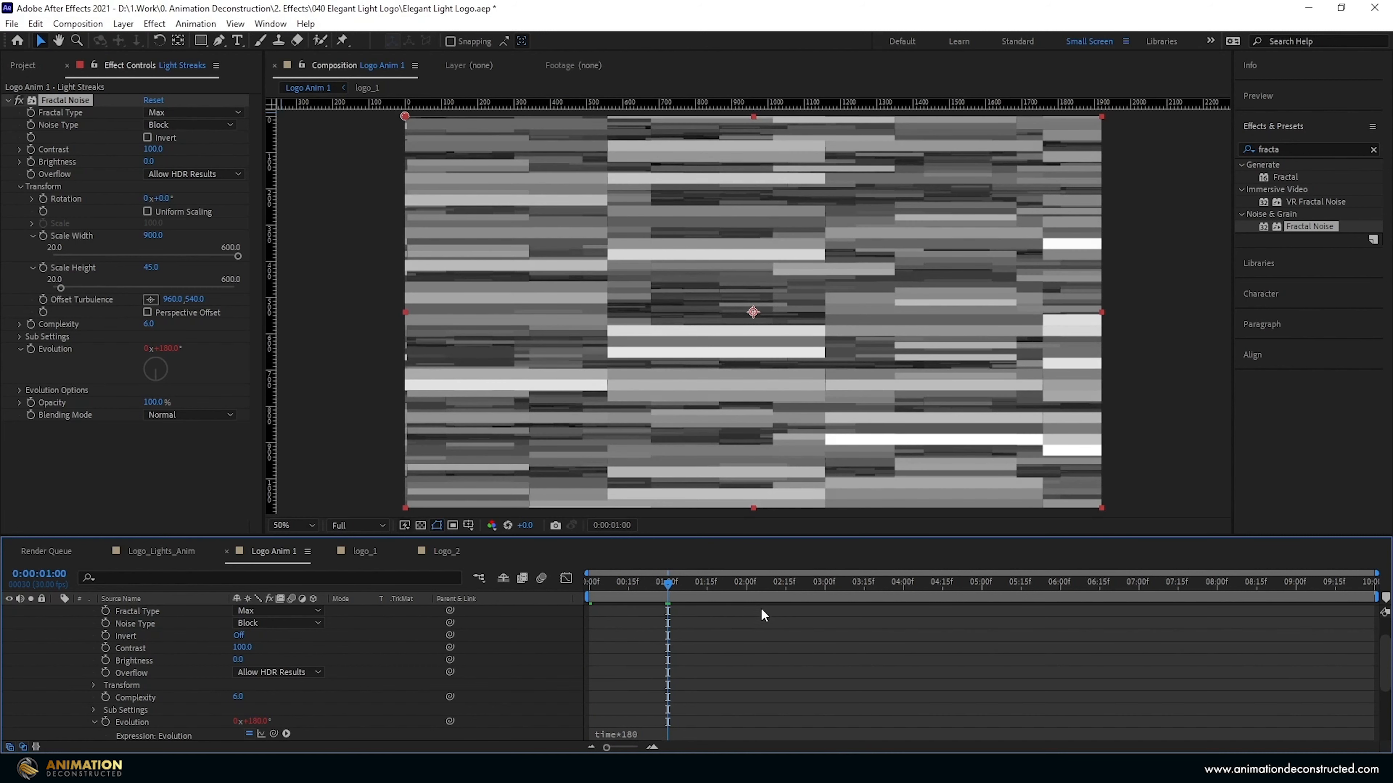
left_click(746, 590)
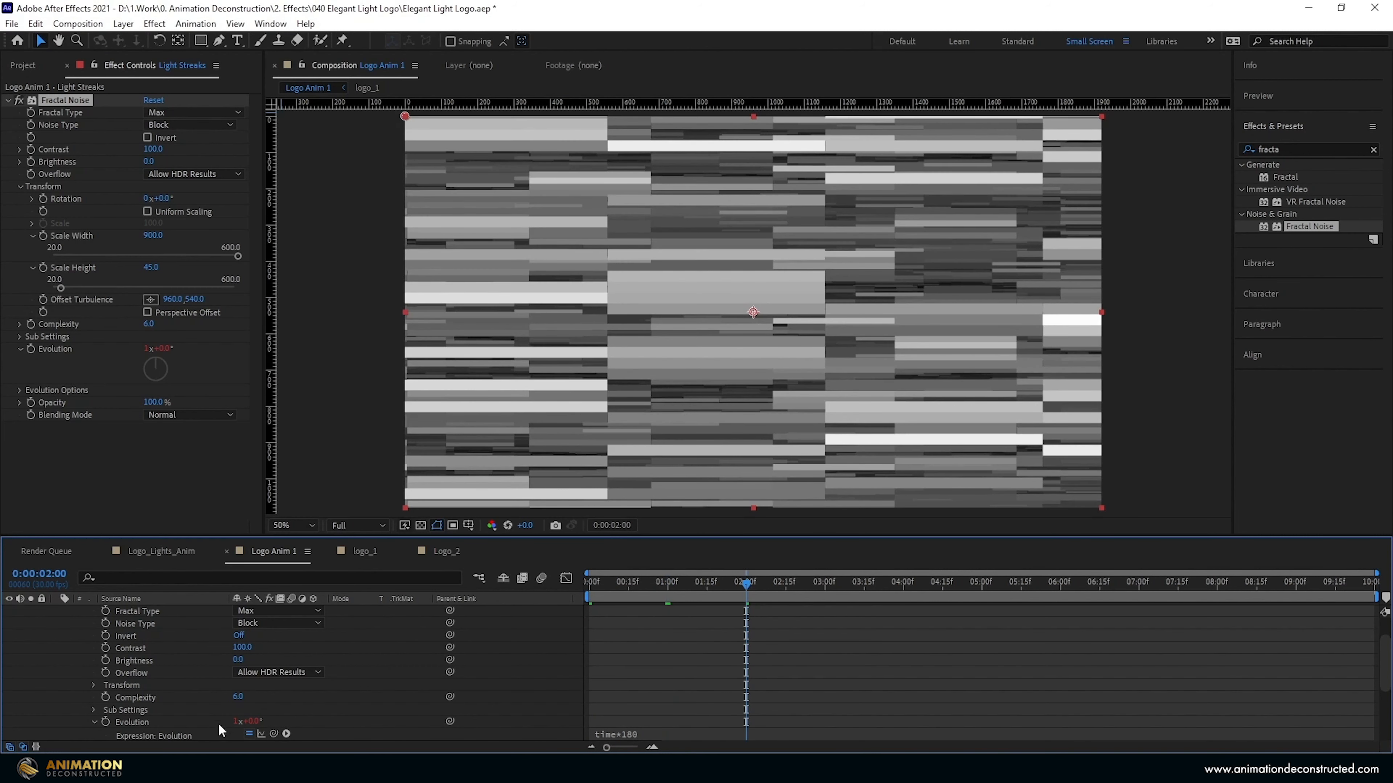
key("u")
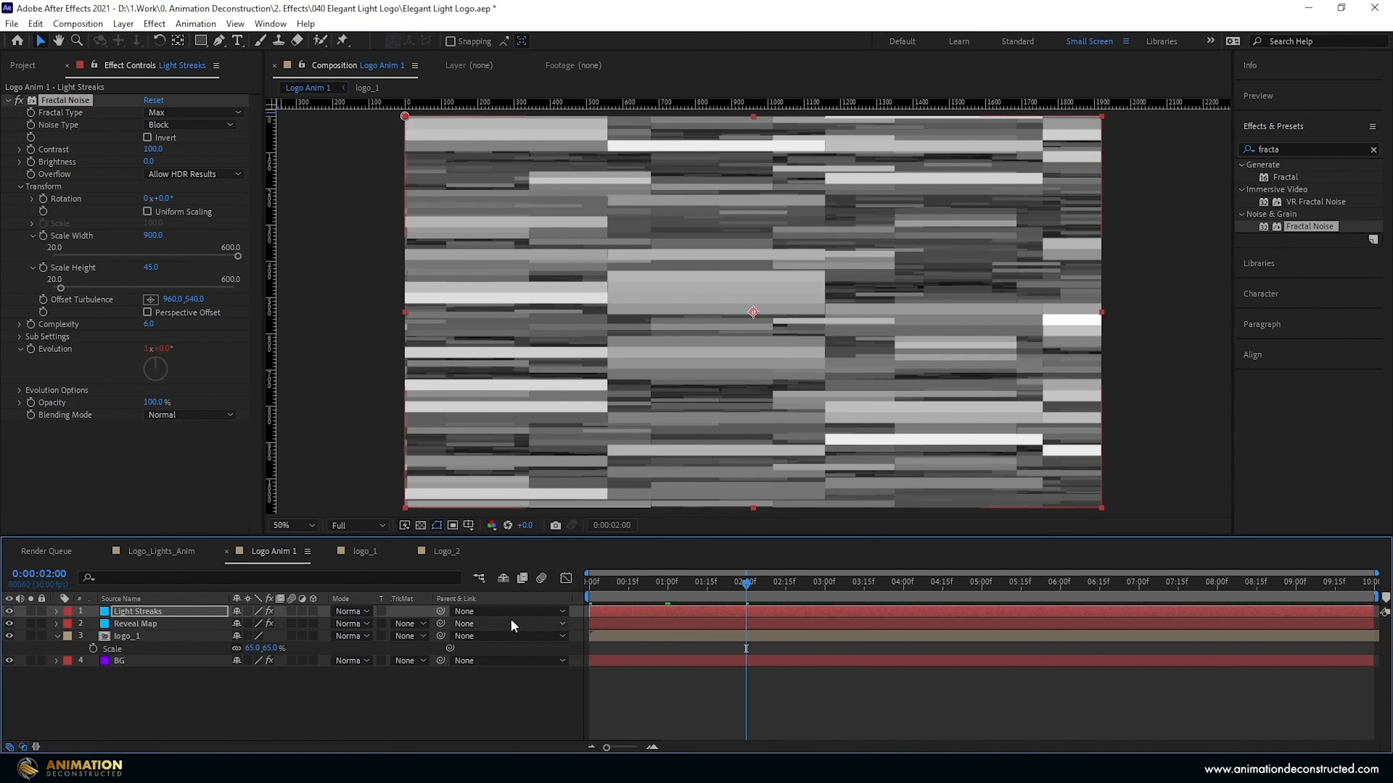
Step: Keyframe the Light Streaks noise Brightness at the timeline start and set it to 45 at 0:00:01:01
left_click_drag(596, 580, 589, 582)
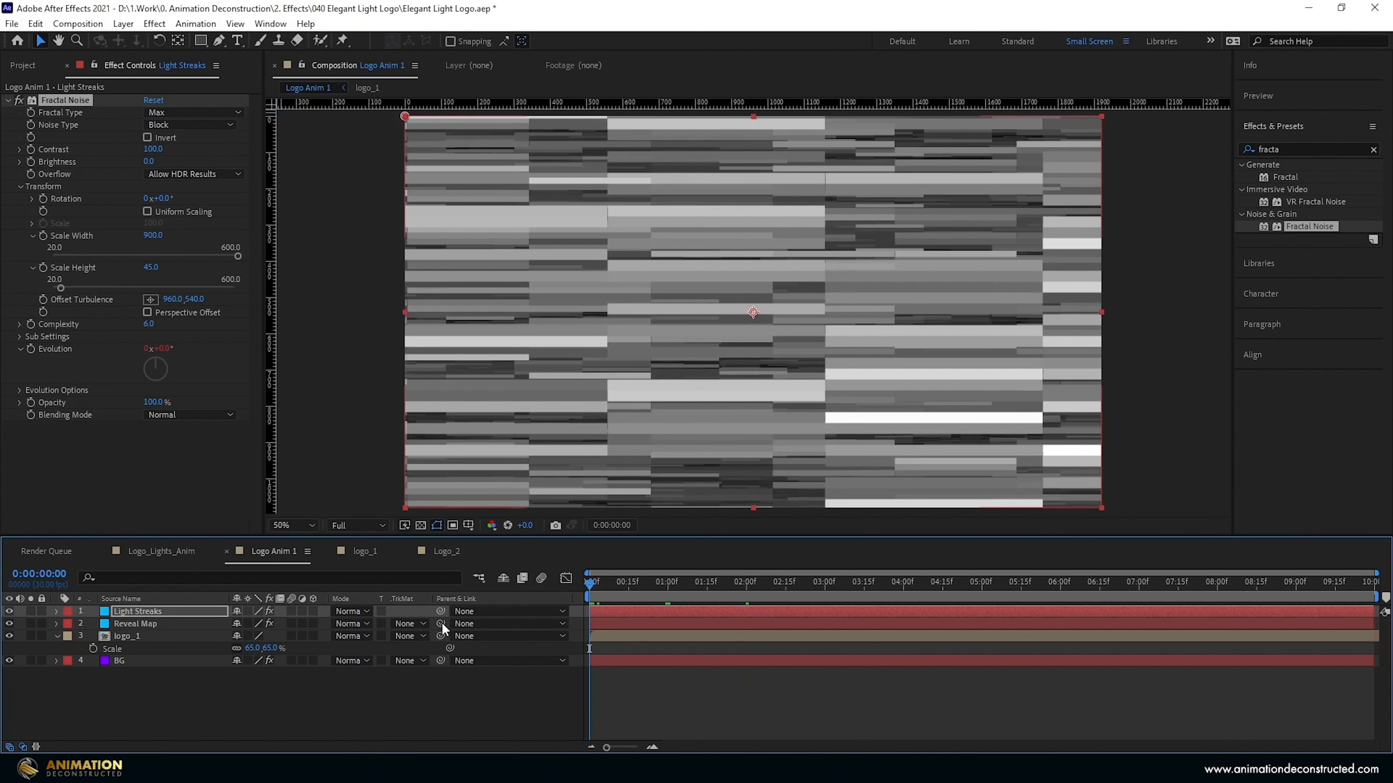
left_click(31, 162)
key("u")
mouse_move(238, 635)
left_mouse_down()
mouse_move(166, 638)
mouse_move(339, 618)
left_mouse_up()
left_click(670, 585)
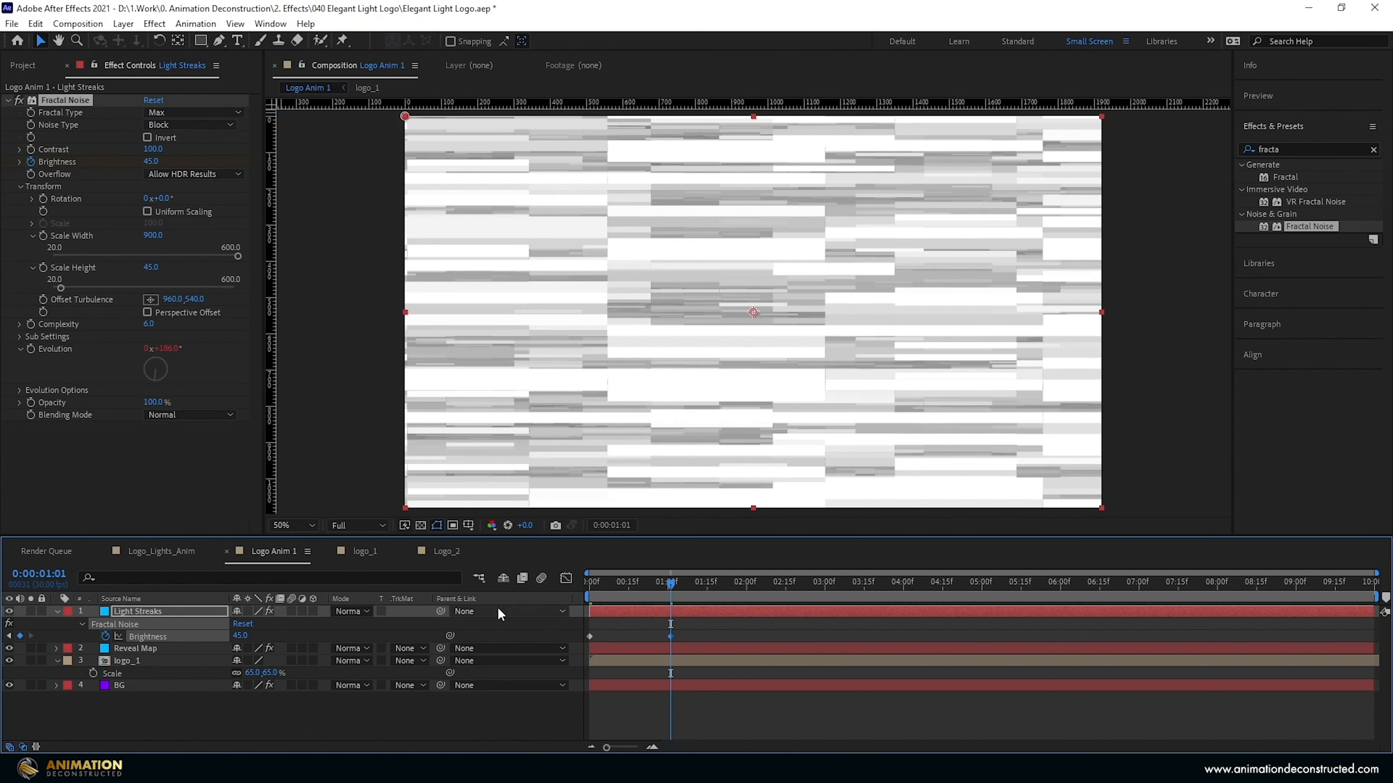
Step: Keyframe the Light Streaks noise Brightness at 98 at 2 seconds and apply Easy Ease to all its keyframes
left_click(746, 582)
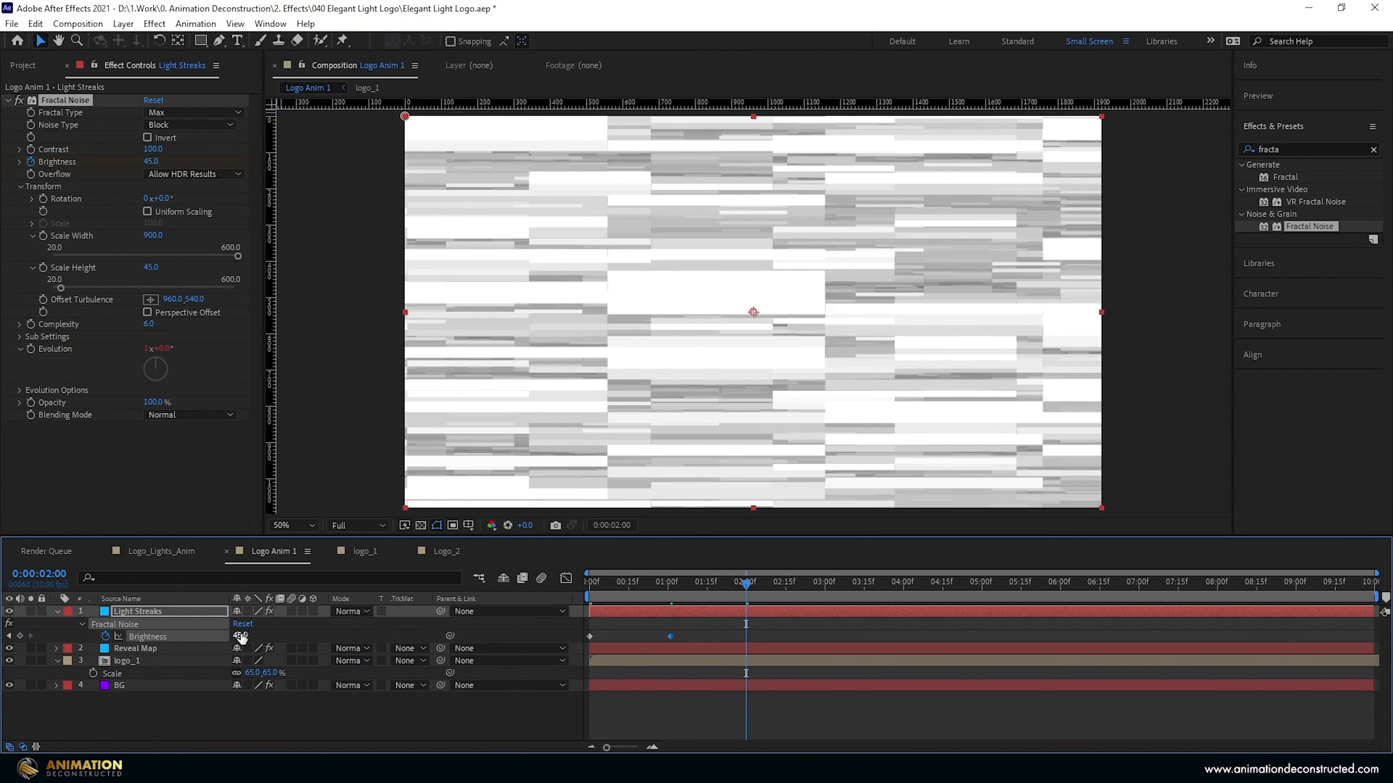
left_click_drag(242, 636, 279, 631)
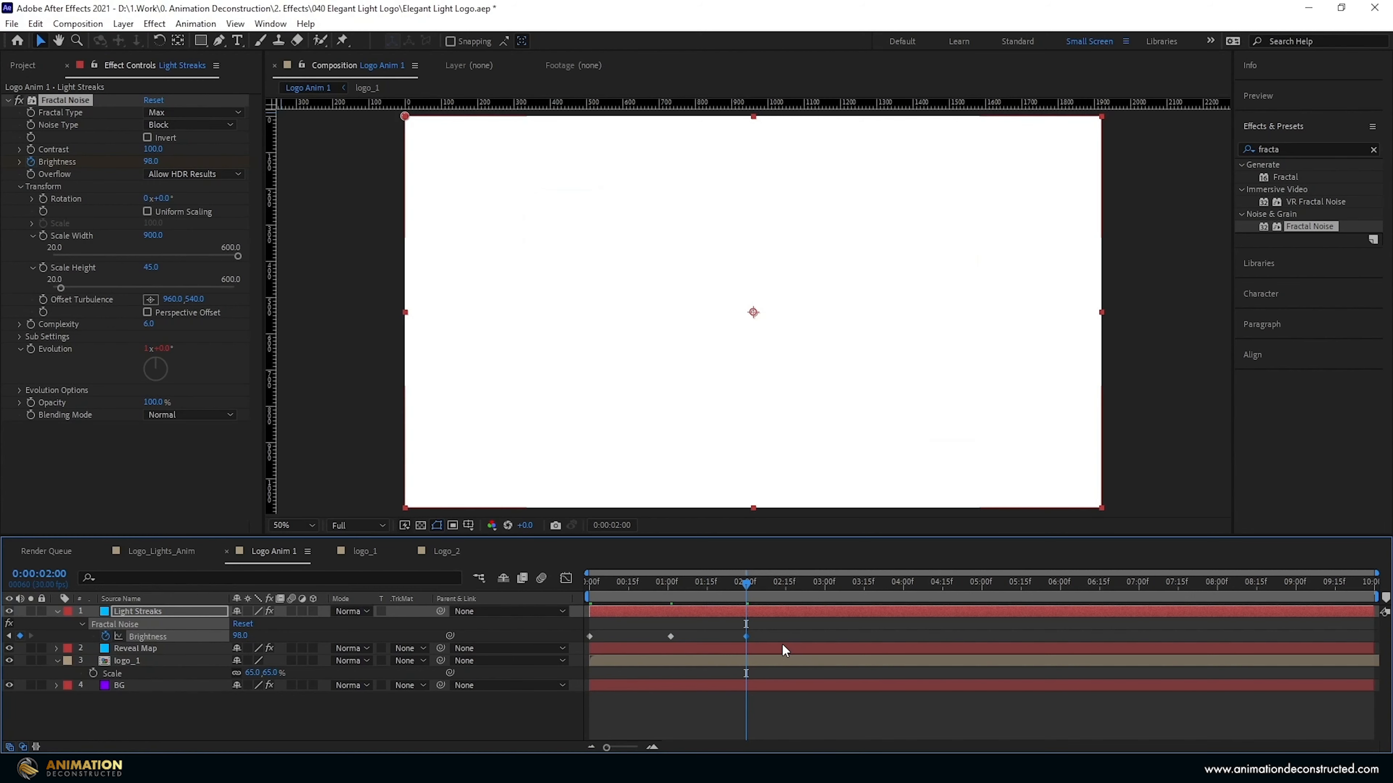
left_click_drag(776, 631, 514, 660)
key("F9")
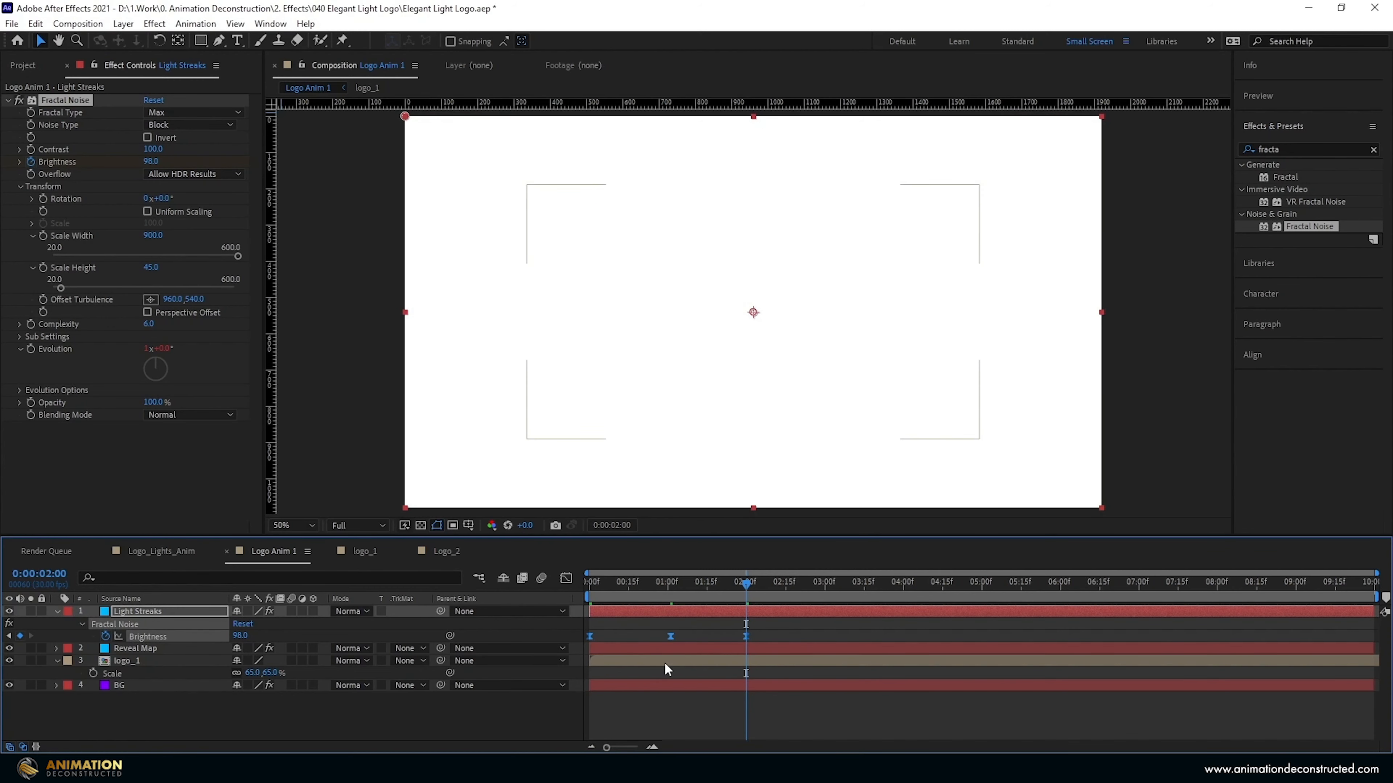
mouse_move(747, 585)
left_mouse_down()
mouse_move(621, 595)
mouse_move(637, 595)
left_mouse_up()
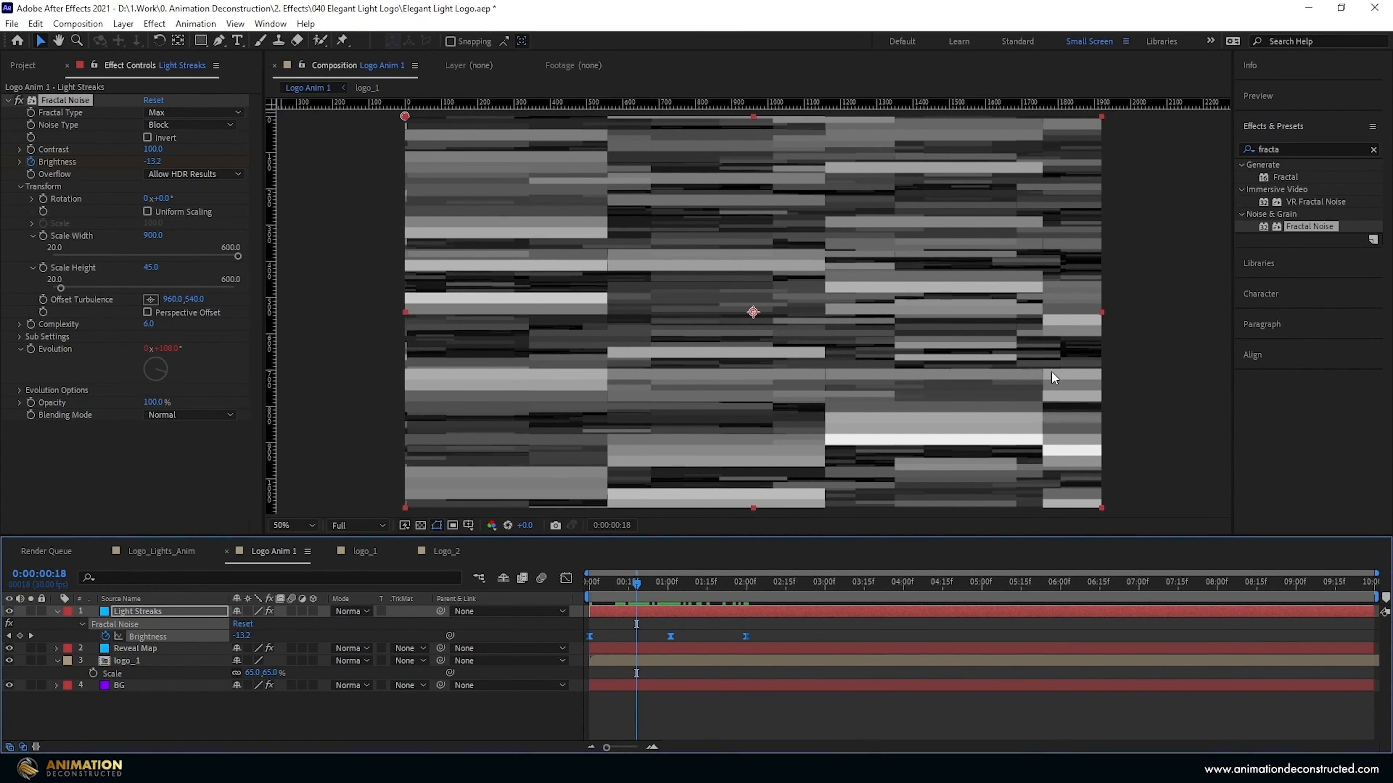
Step: Apply Gaussian Blur to the Light Streaks layer and set its Blur Dimensions to Horizontal
left_click(1294, 153)
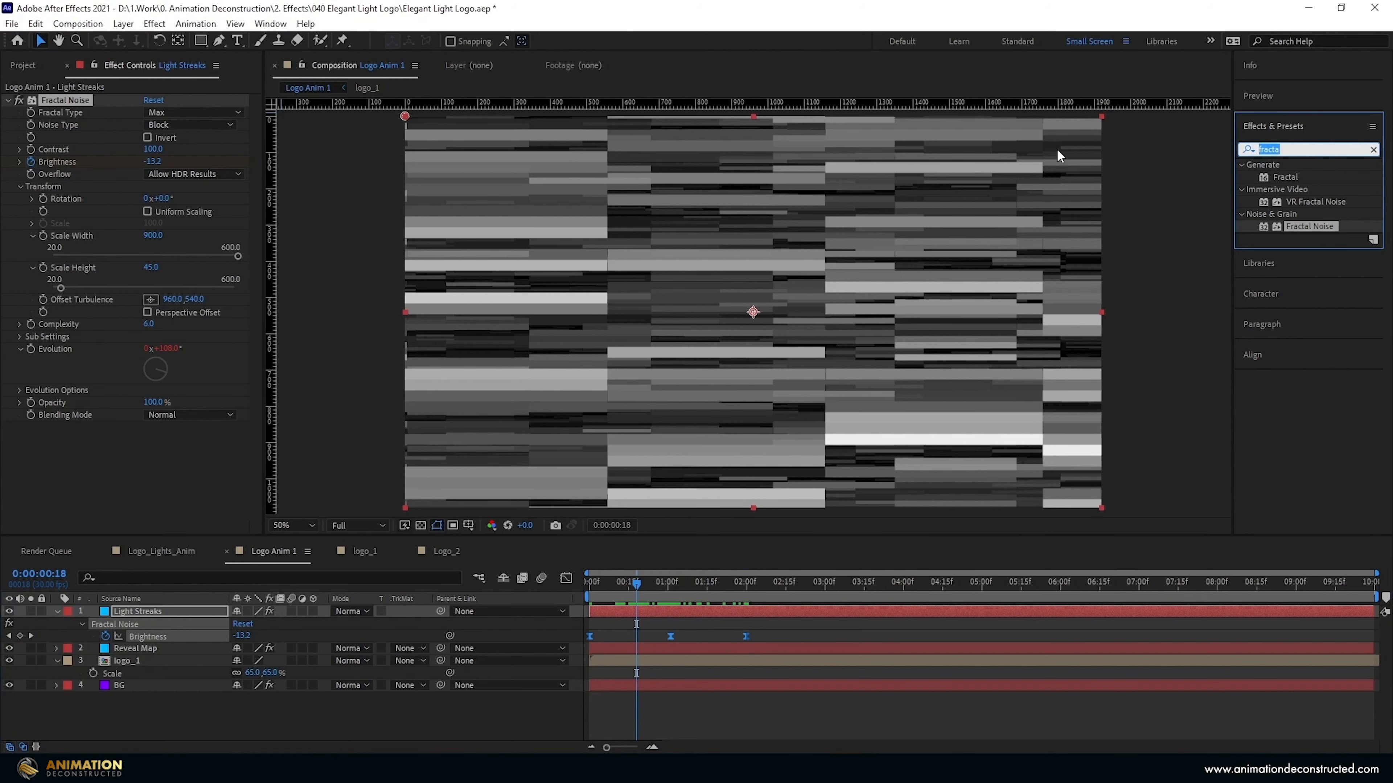
type("gaus")
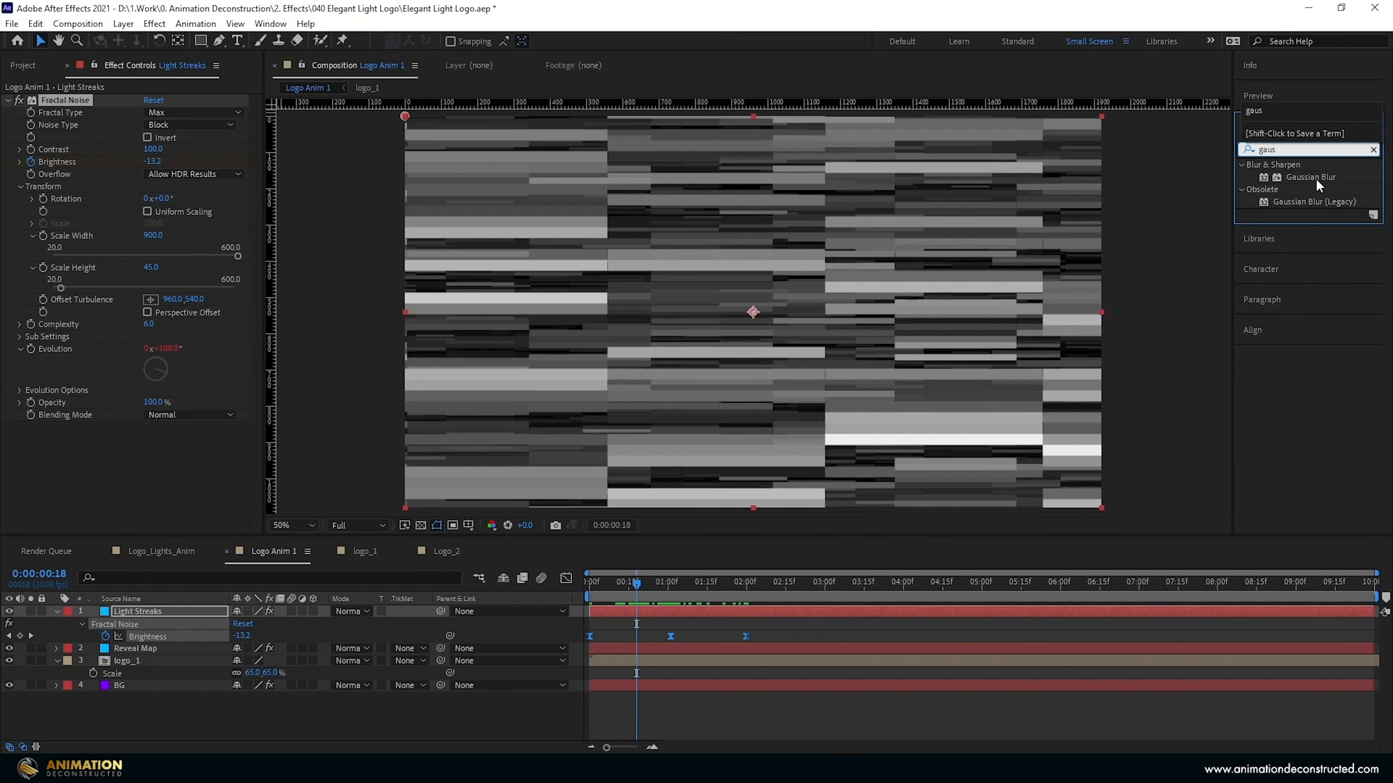
left_click_drag(1315, 179, 596, 192)
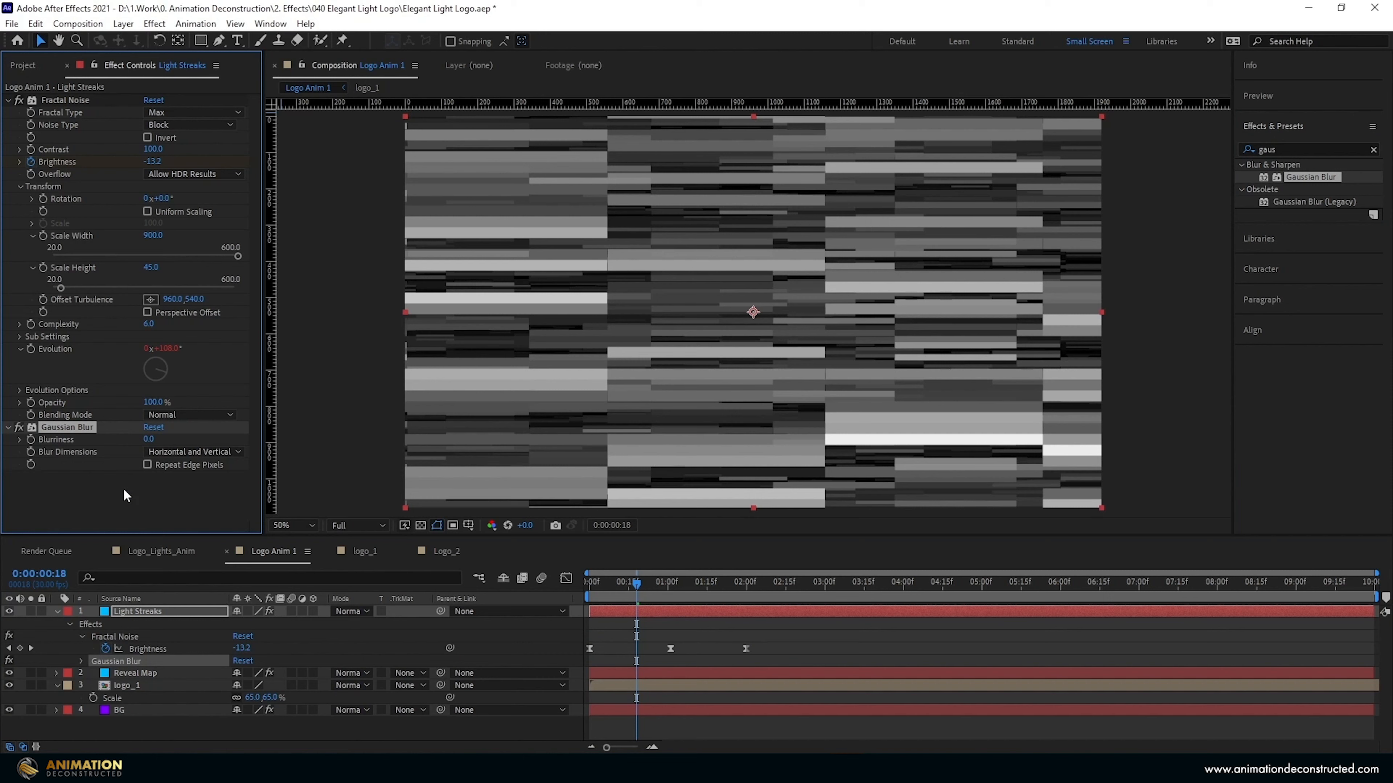
left_click(220, 450)
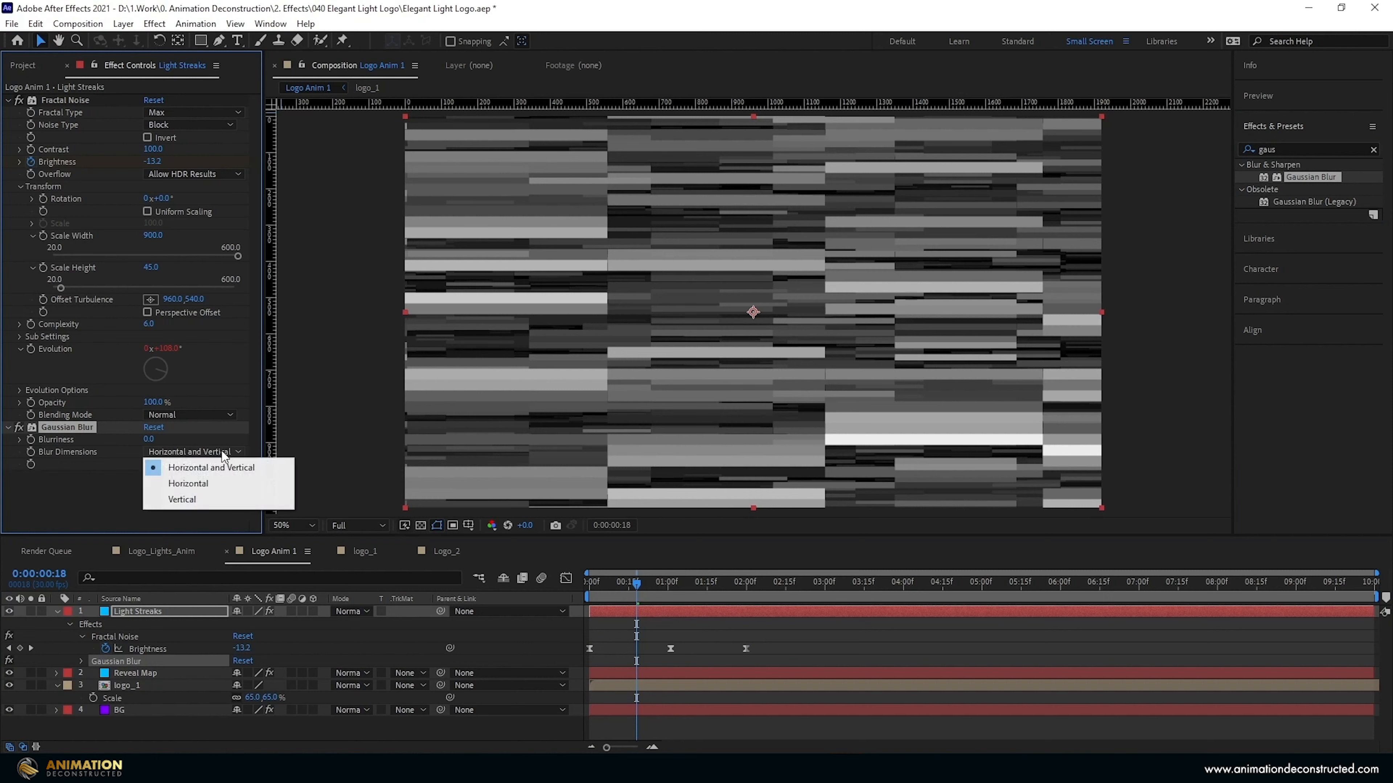
left_click(215, 480)
Step: Set the Light Streaks blur's Blurriness to 150, enable Repeat Edge Pixels, and scrub the timeline to check the streaks
left_click_drag(149, 439, 181, 439)
left_click(147, 439)
type("150")
key("Return")
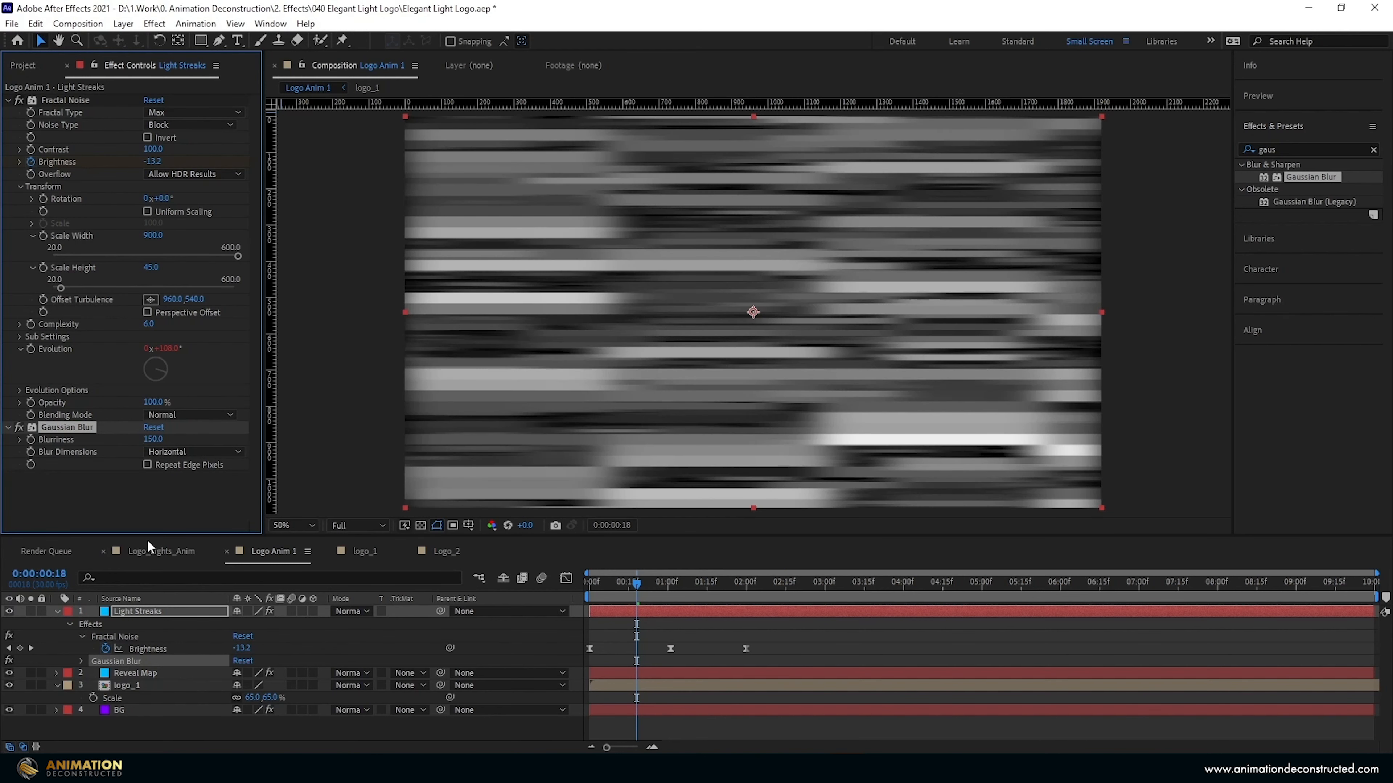
left_click(149, 465)
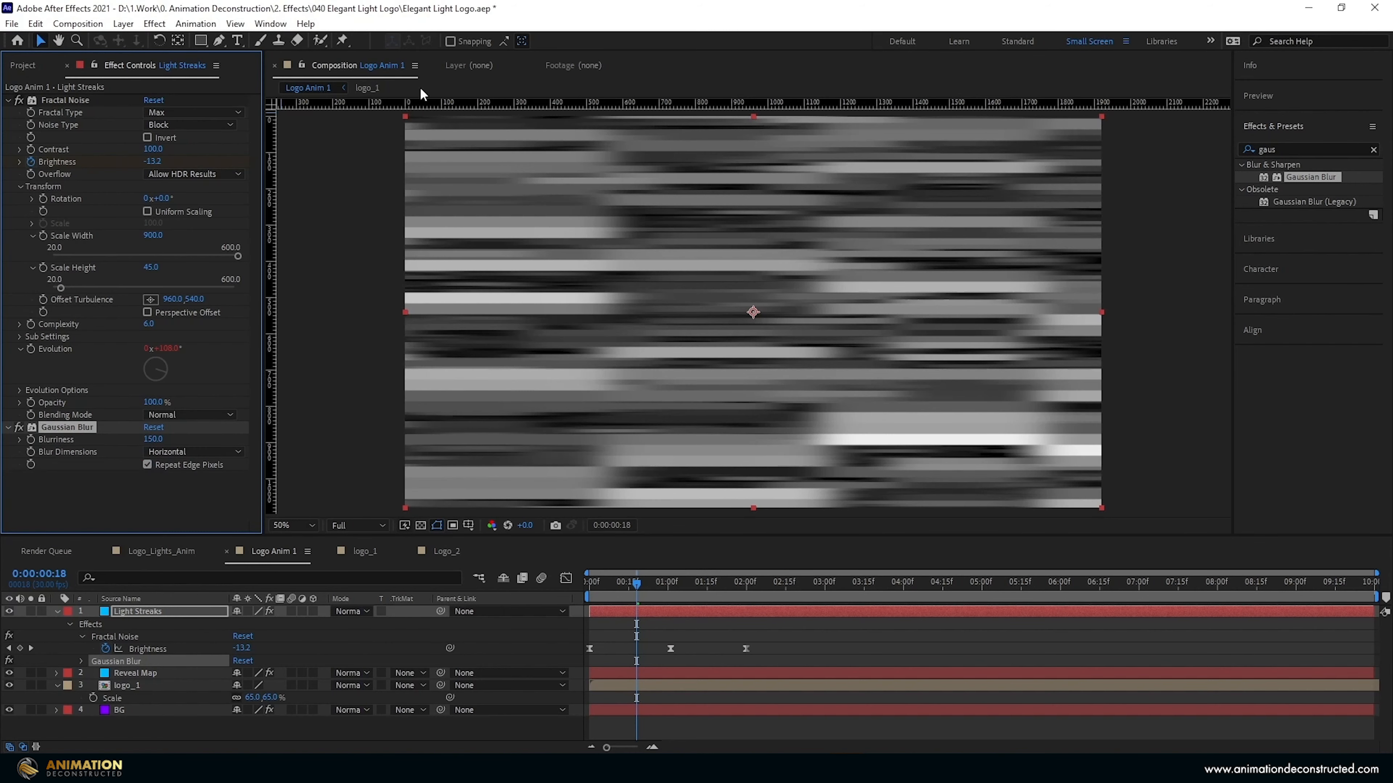
mouse_move(638, 585)
left_mouse_down()
mouse_move(686, 618)
mouse_move(730, 616)
mouse_move(614, 650)
left_mouse_up()
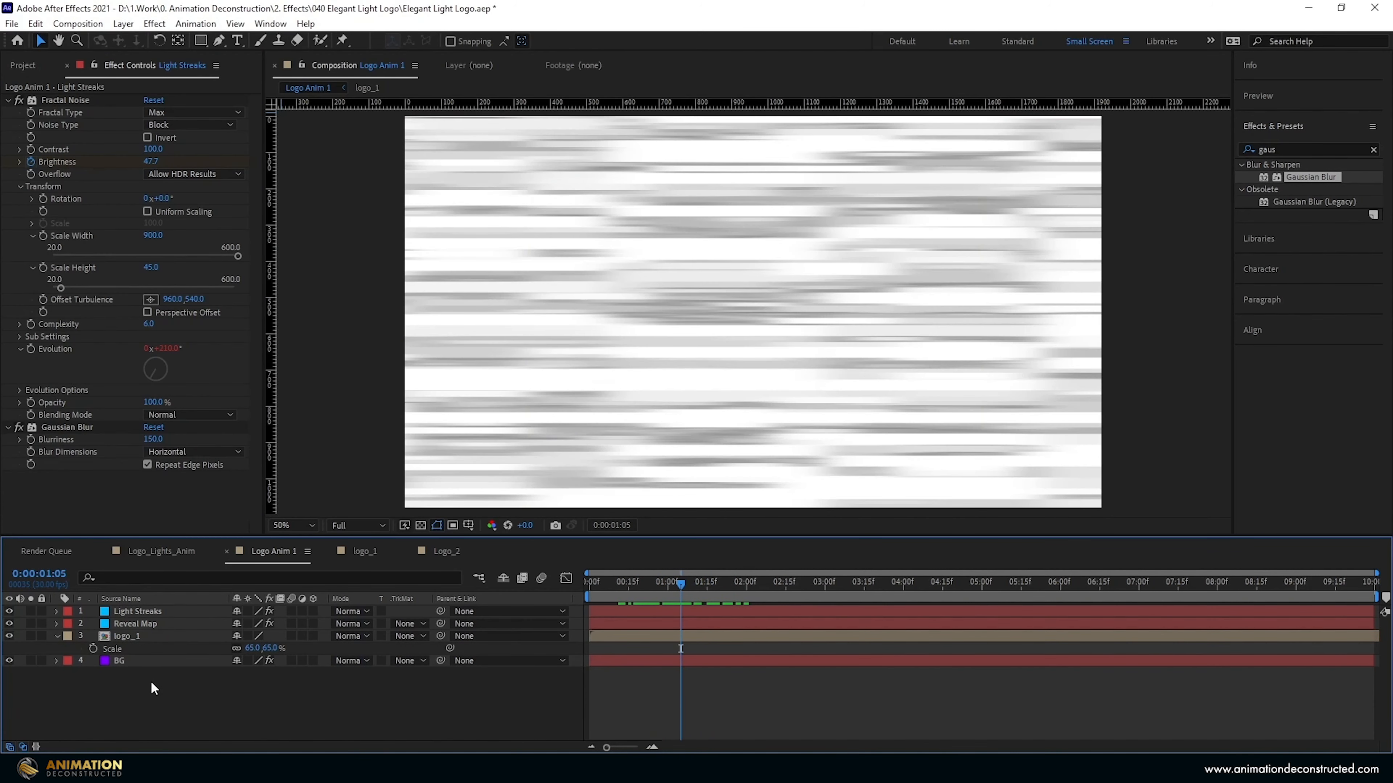
Step: Create a new 1920 × 1080 solid layer named Liquid in the Logo Anim 1 composition
right_click(152, 683)
mouse_move(214, 510)
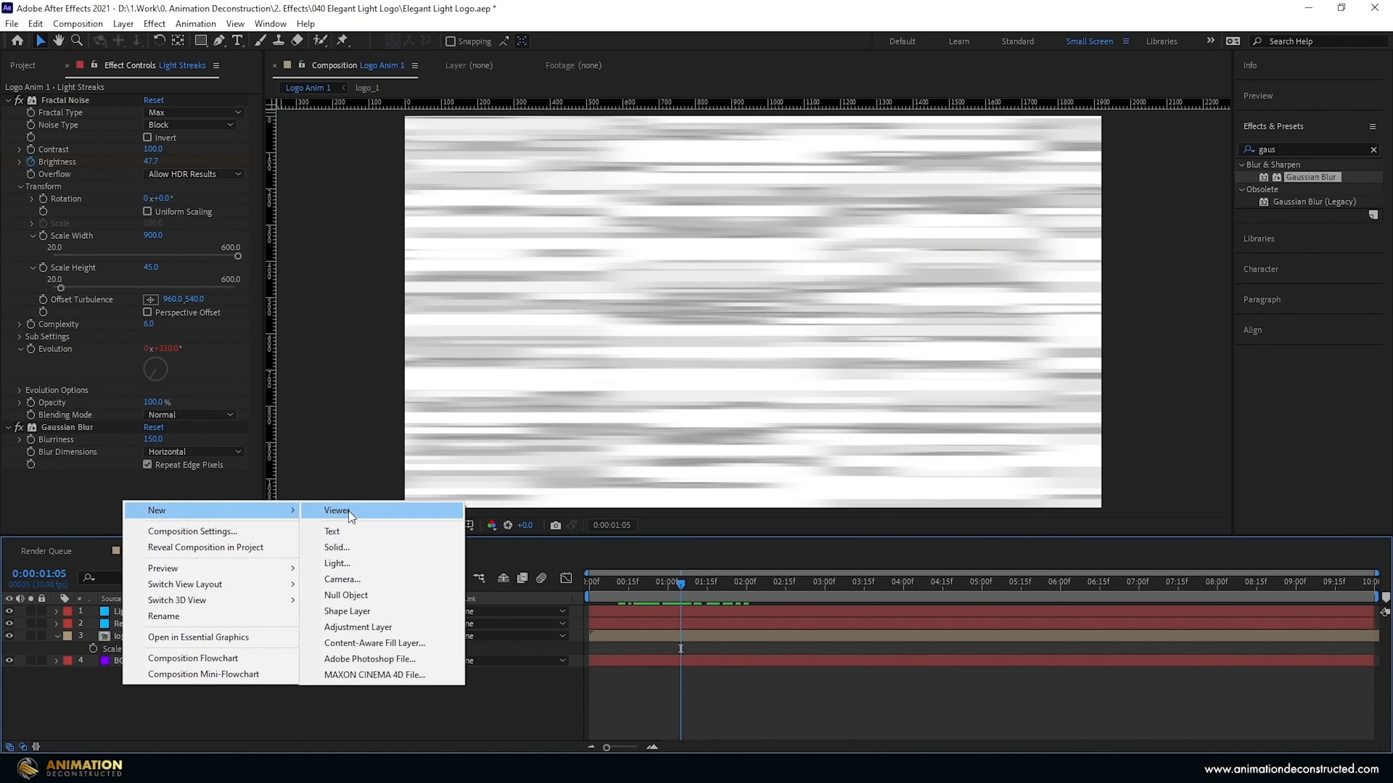
left_click(356, 552)
type("Liquid")
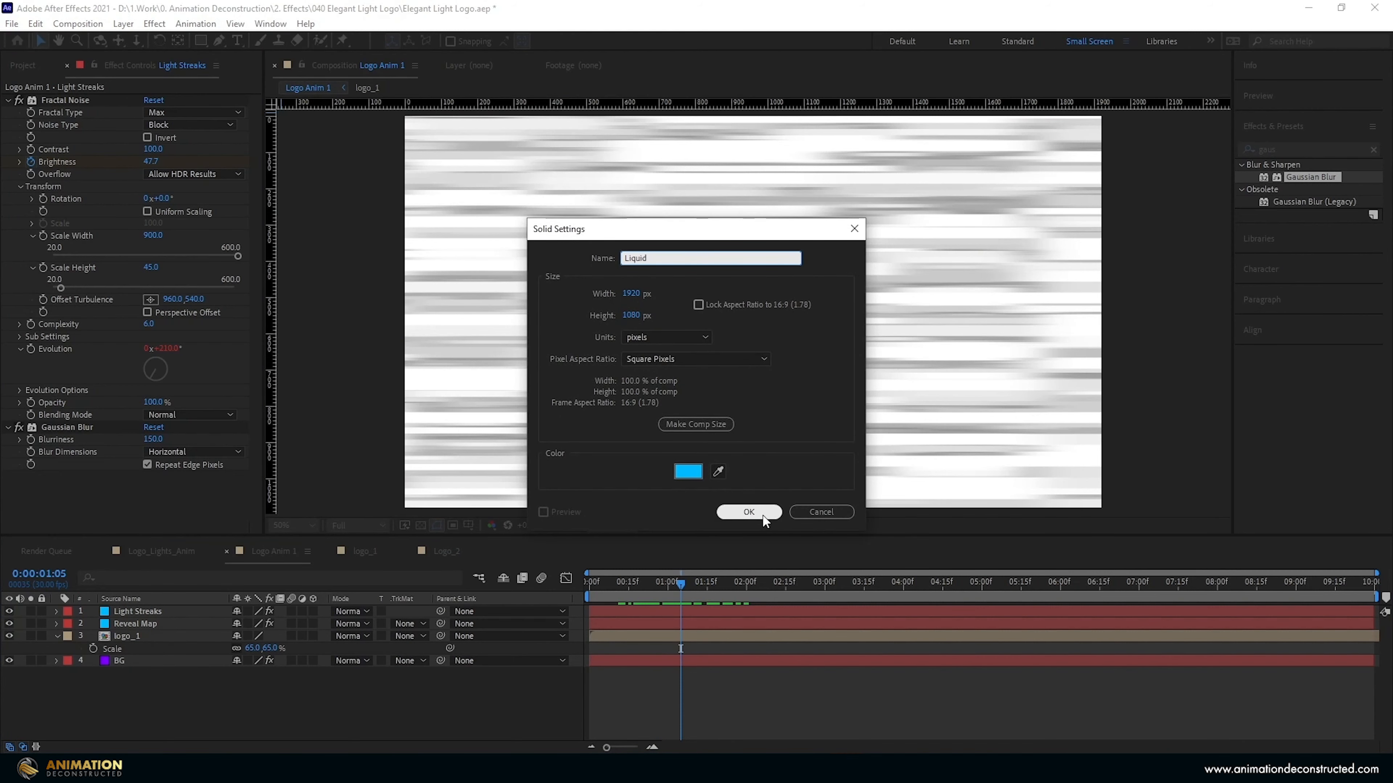
left_click(749, 512)
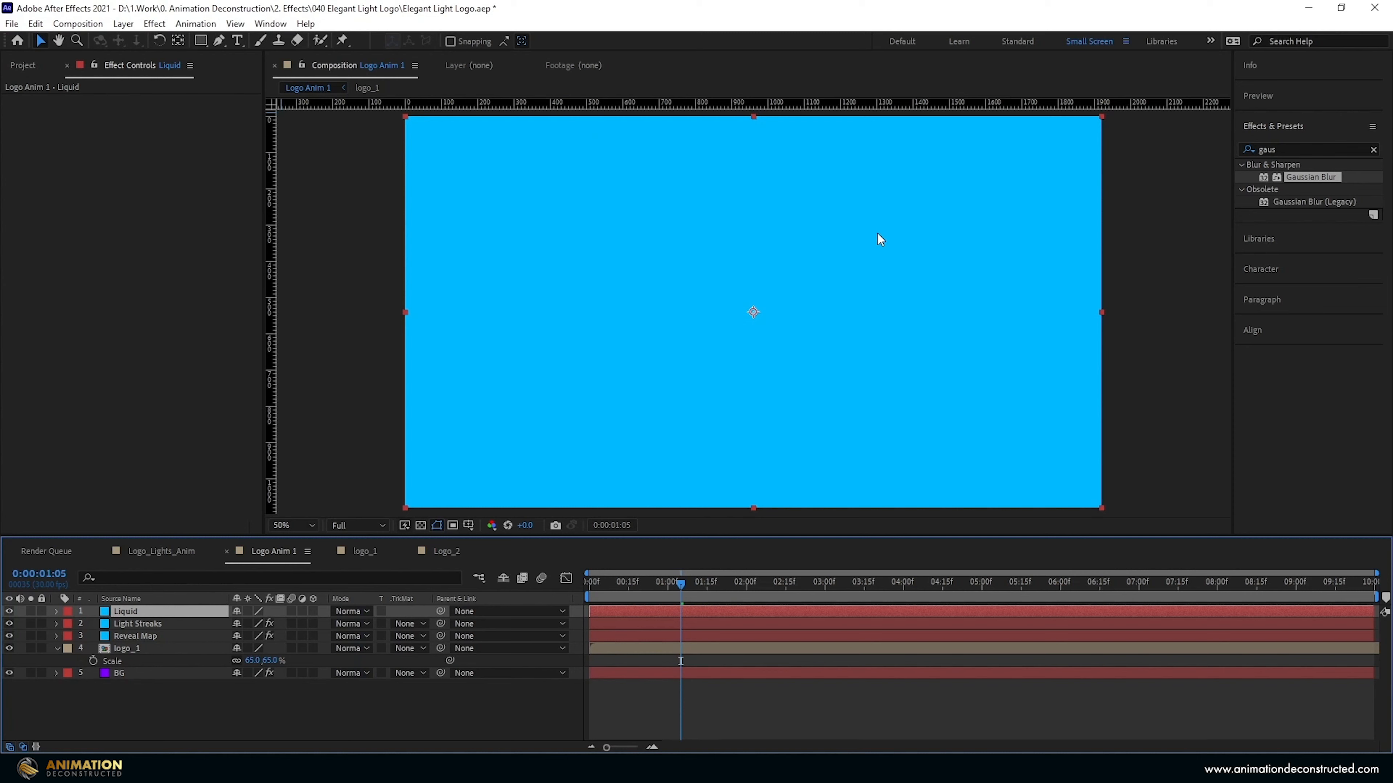
Step: Apply the Fractal Noise effect to the Liquid layer
left_click(1307, 153)
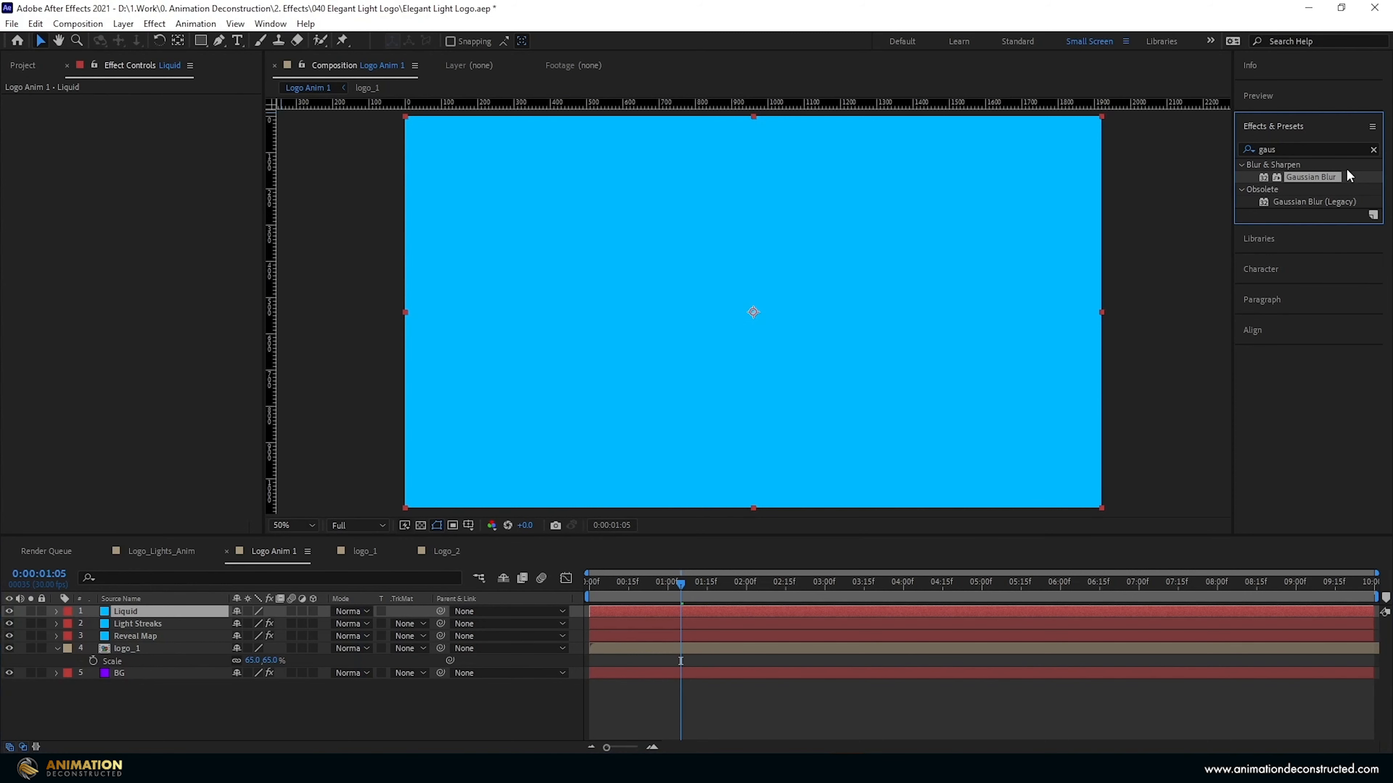
double_click(1307, 153)
type("fract")
double_click(1309, 264)
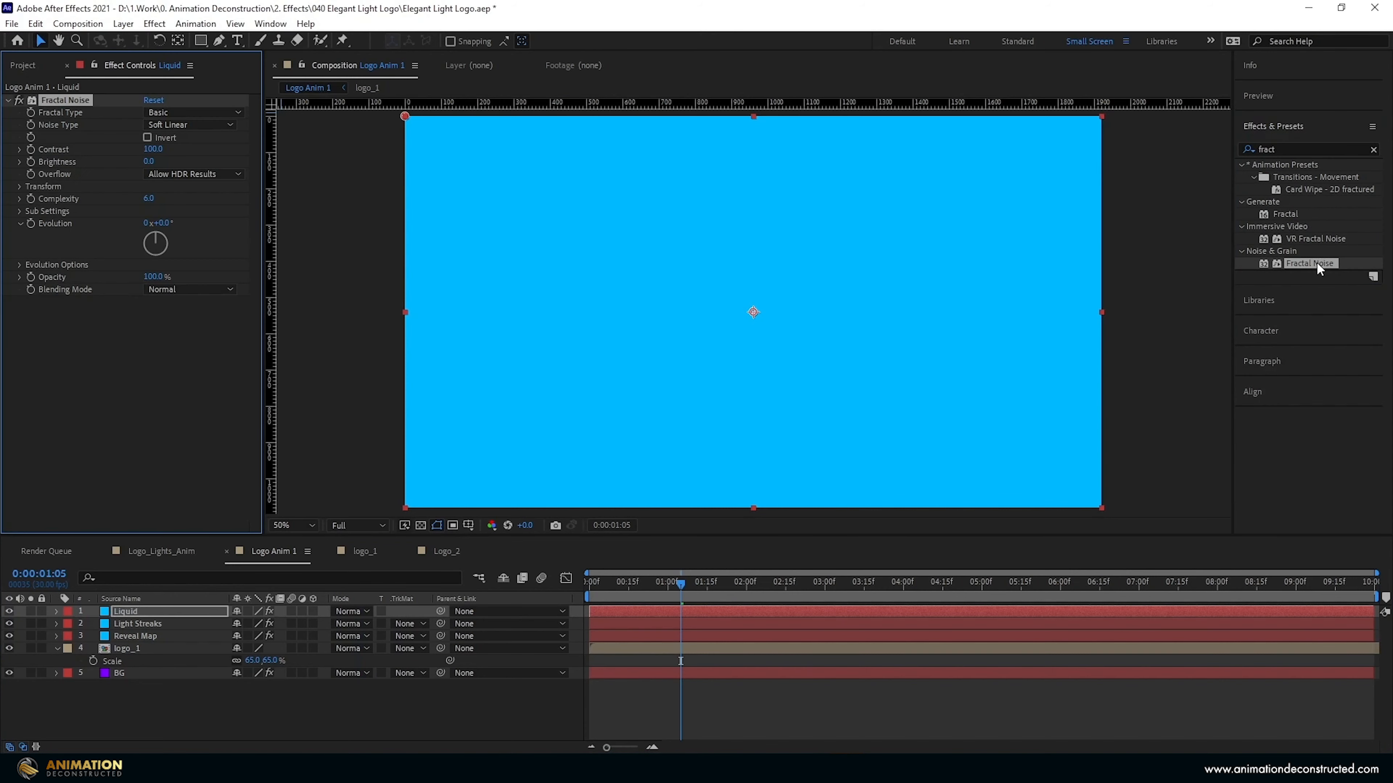
Step: Set the Liquid layer's Fractal Noise Contrast to 400 and Brightness to -90
left_click_drag(159, 147, 124, 167)
left_click(156, 150)
type("400")
key("Return")
left_click(153, 161)
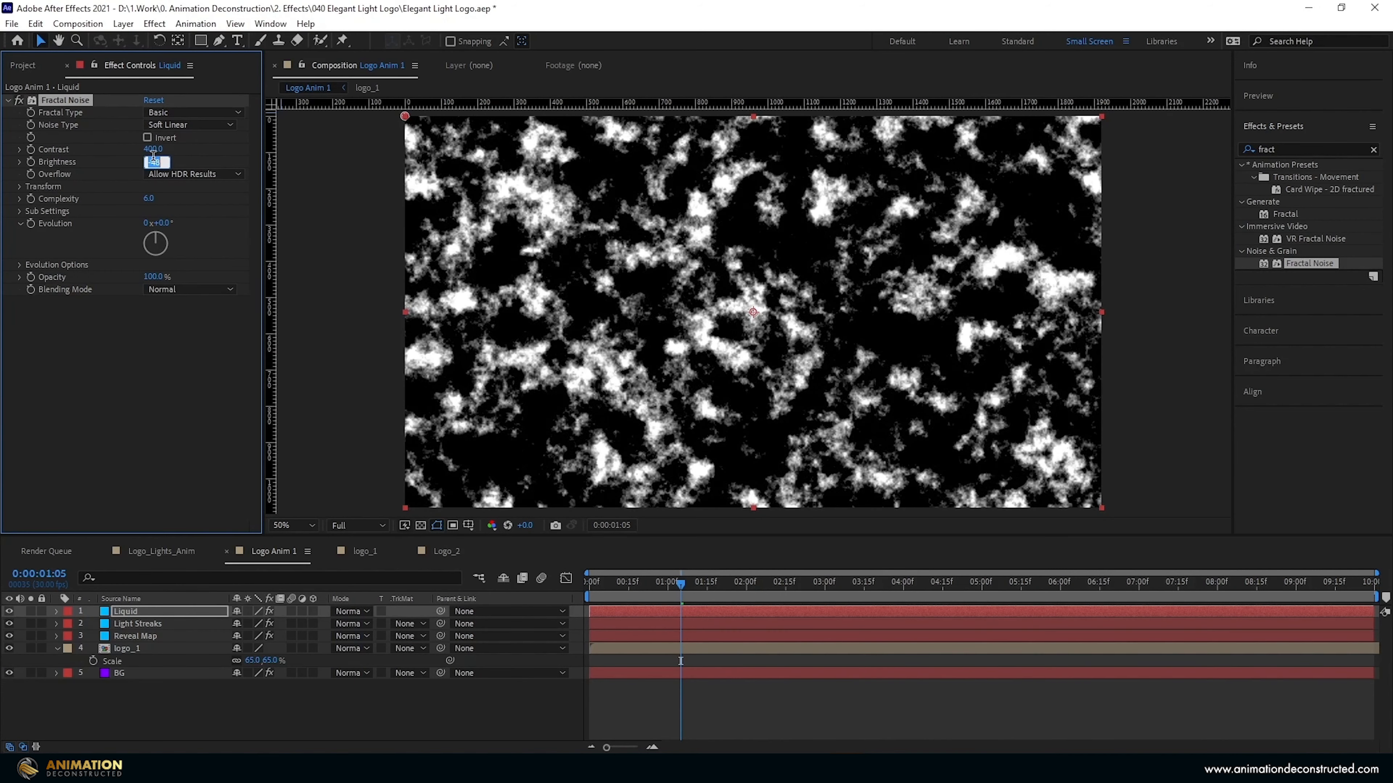
type("-90")
key("Return")
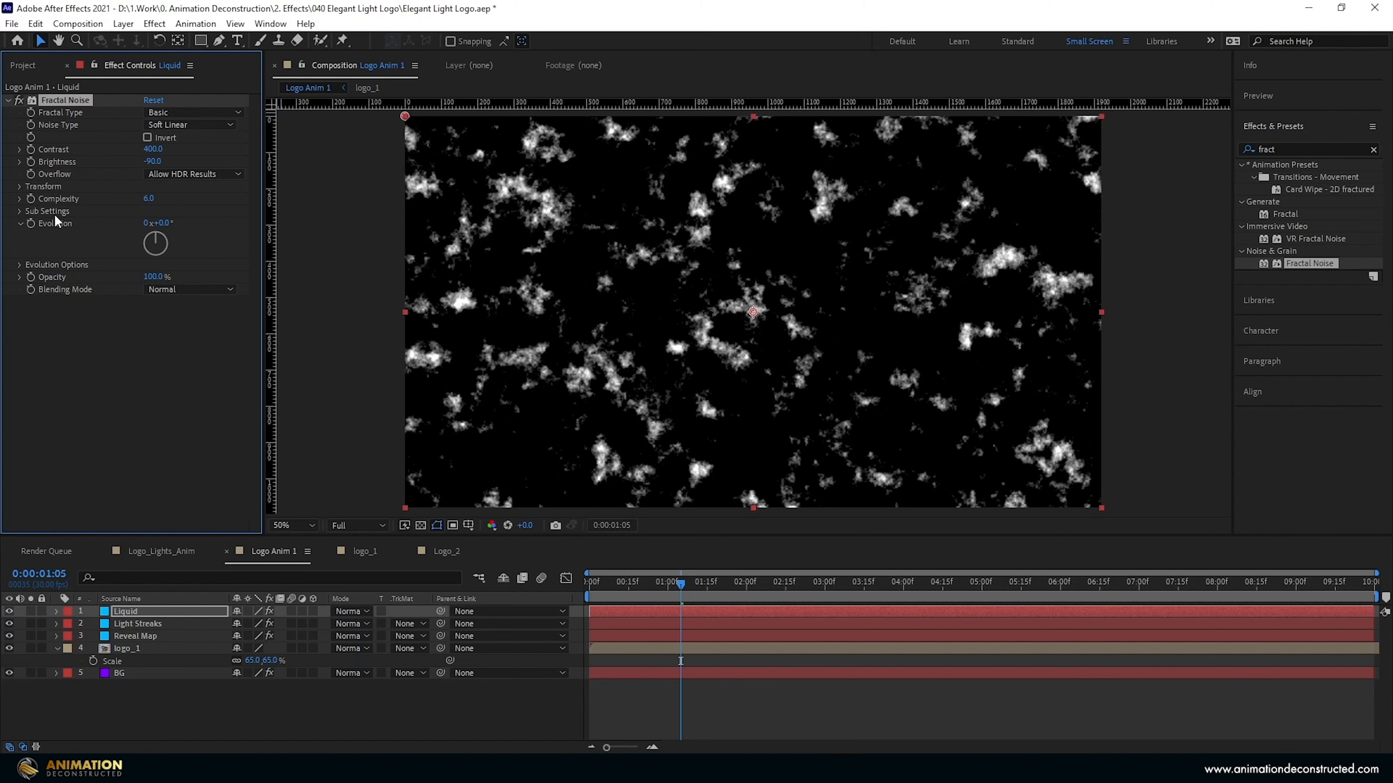
Step: Set the Liquid noise Complexity to 1 and expand its Transform settings
left_click(147, 199)
type("1")
key("Return")
left_click(19, 186)
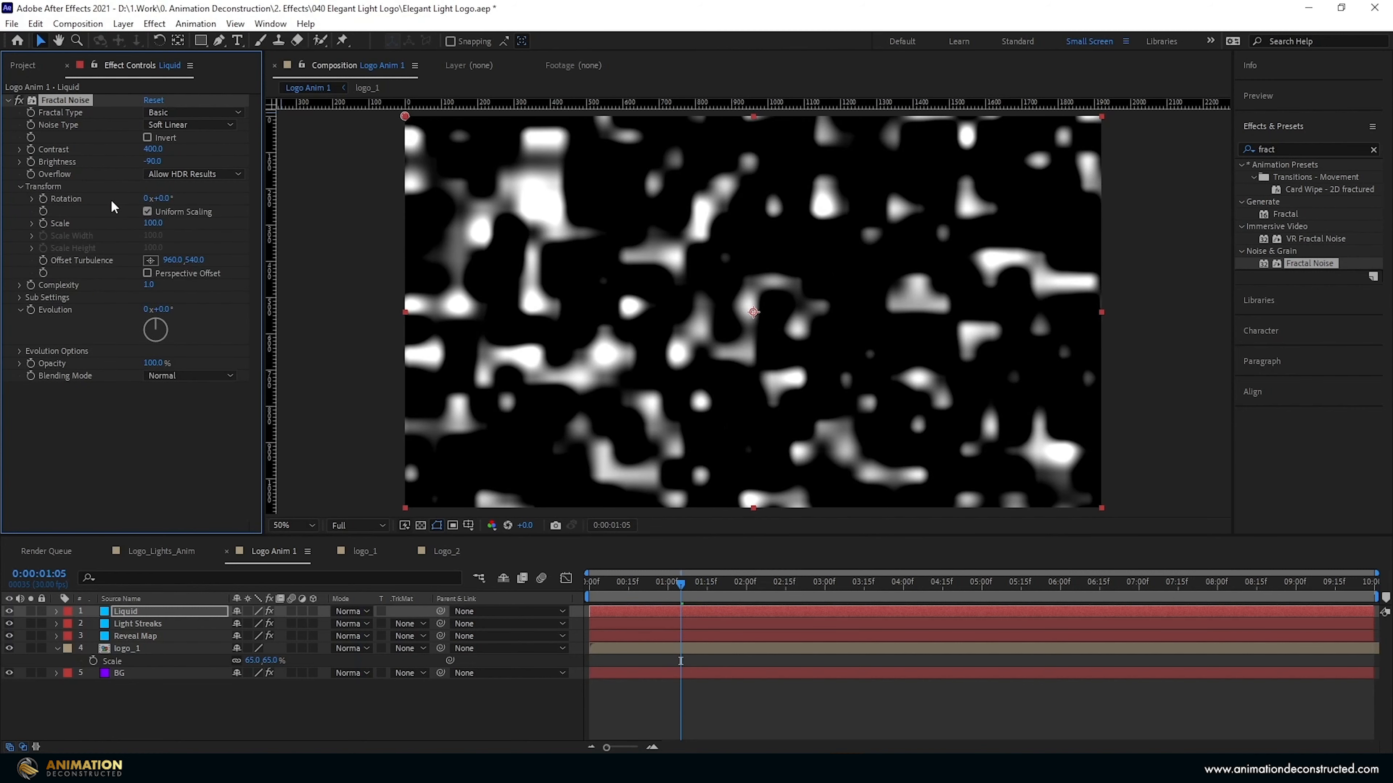
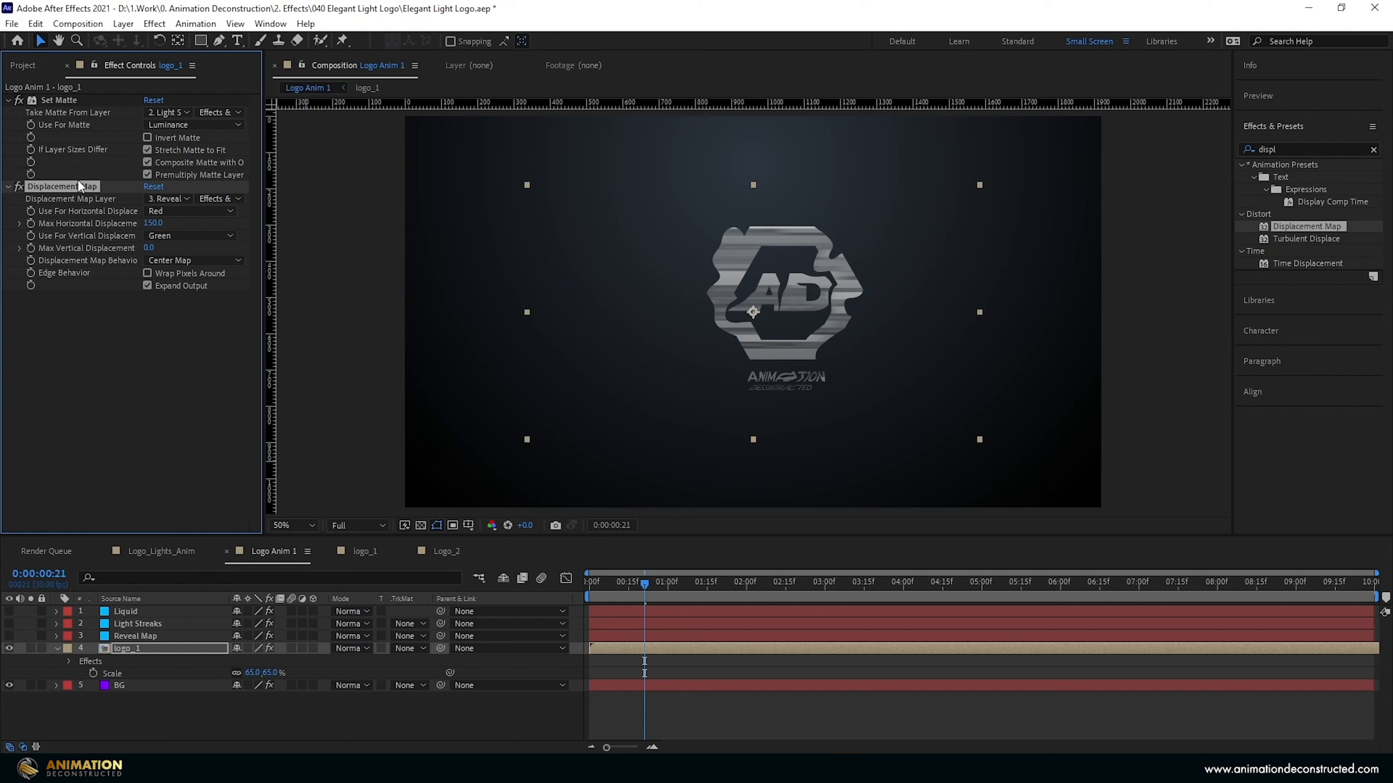
Step: Duplicate the Displacement Map on logo_1 and set the copy's Max Horizontal Displacement to -150
key("ctrl+d")
left_click(155, 334)
type("-150")
key("Return")
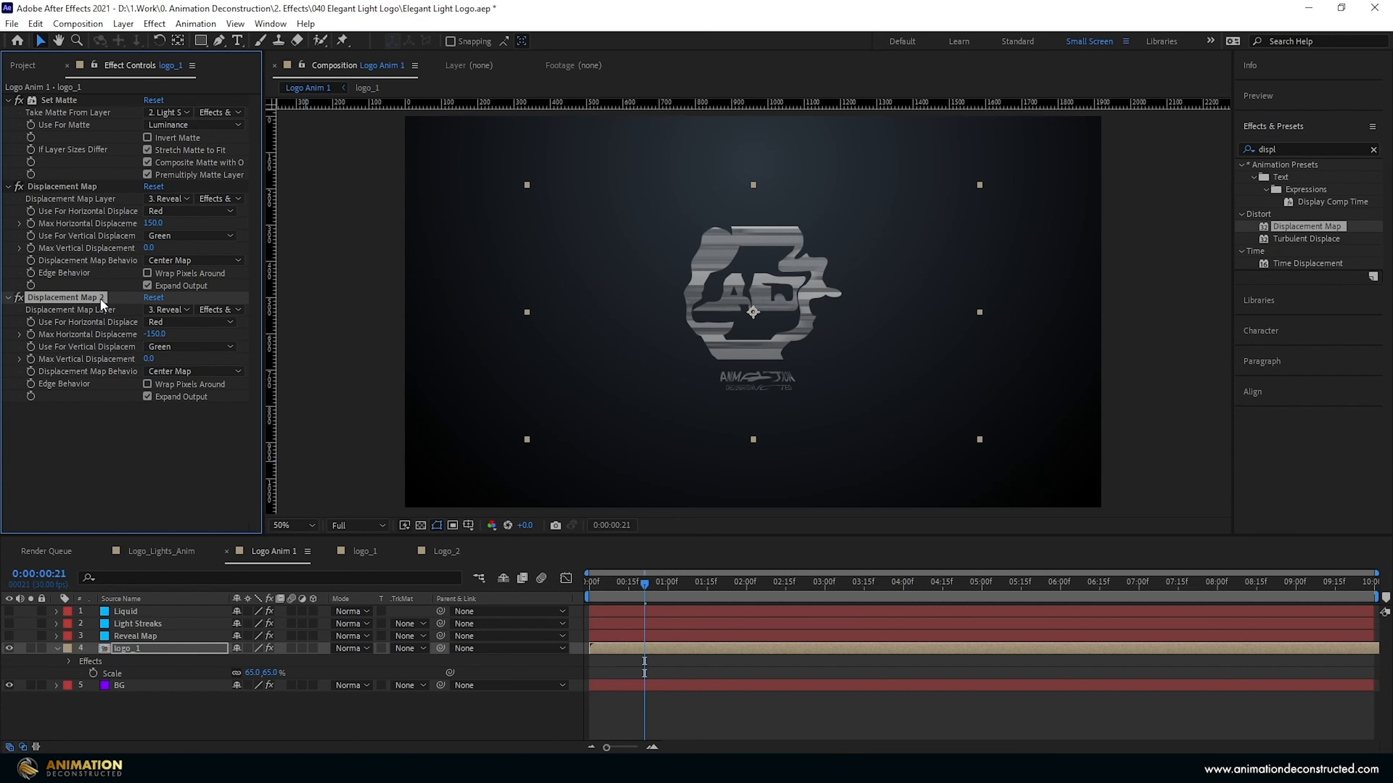
Step: Add a third Displacement Map to logo_1 by duplication, using Light Streaks as its map layer and a Max Horizontal Displacement of 300
key("ctrl+d")
left_click(168, 421)
left_click(200, 473)
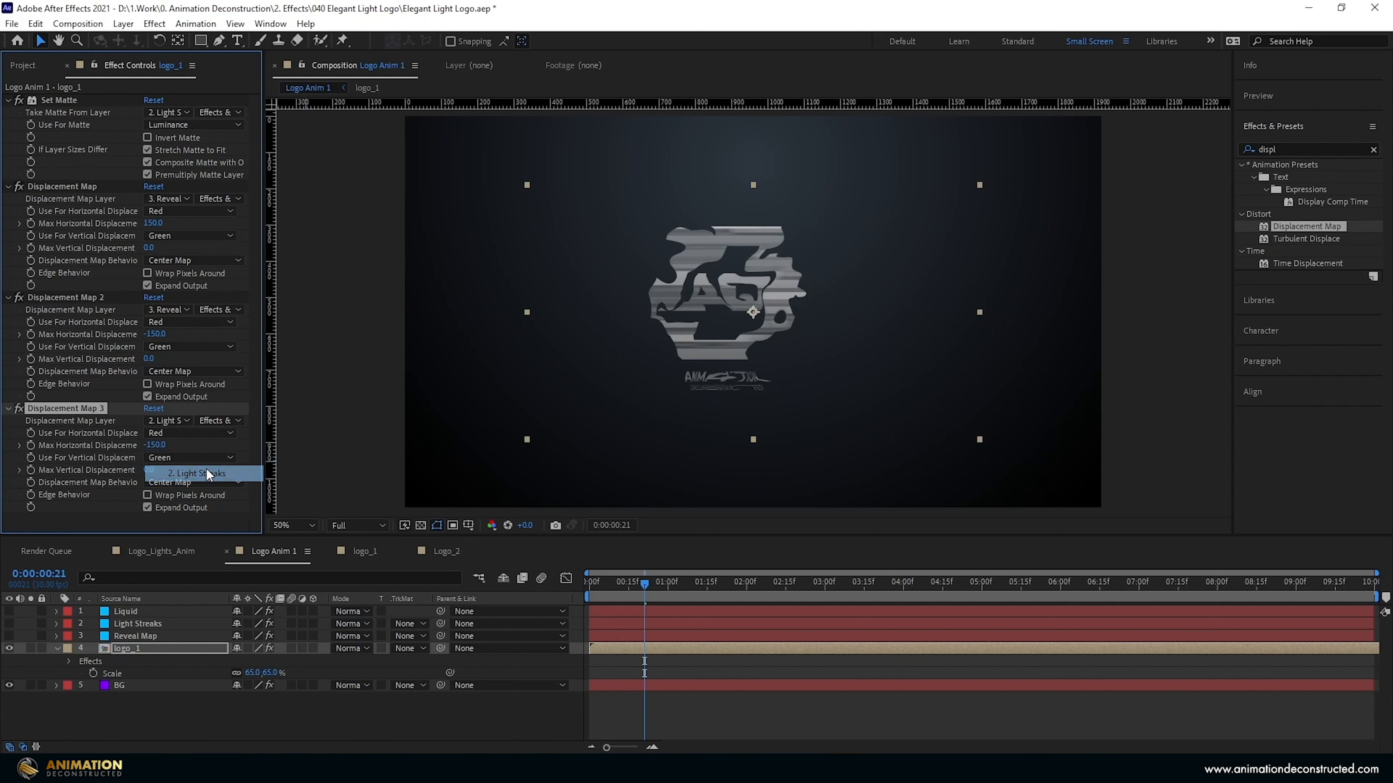
left_click(156, 445)
type("300")
key("Return")
Step: Duplicate the Light Streaks displacement, set the copy's Max Horizontal Displacement to -300, and scrub the timeline to preview the distortion
key("ctrl+d")
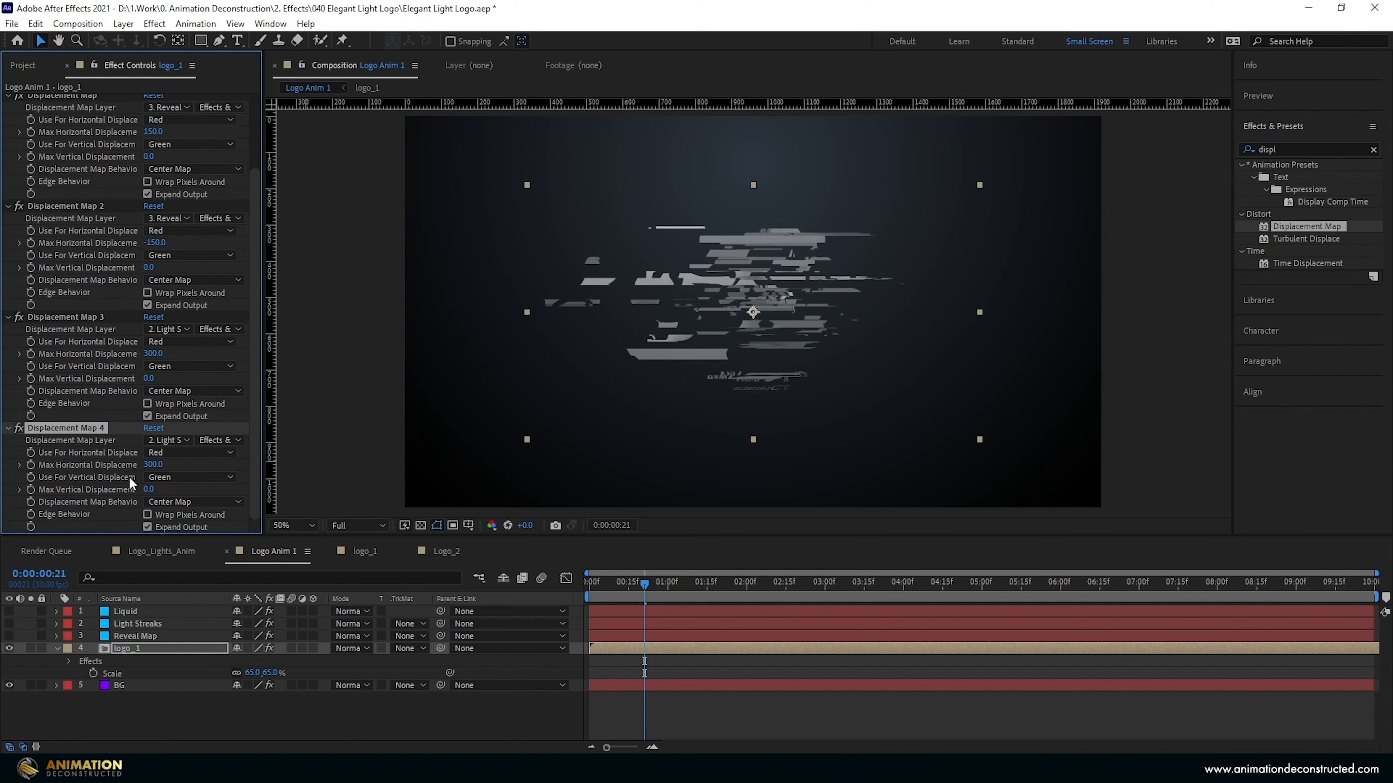
left_click(146, 464)
key("Home")
type("-")
key("Return")
left_click_drag(603, 592, 688, 593)
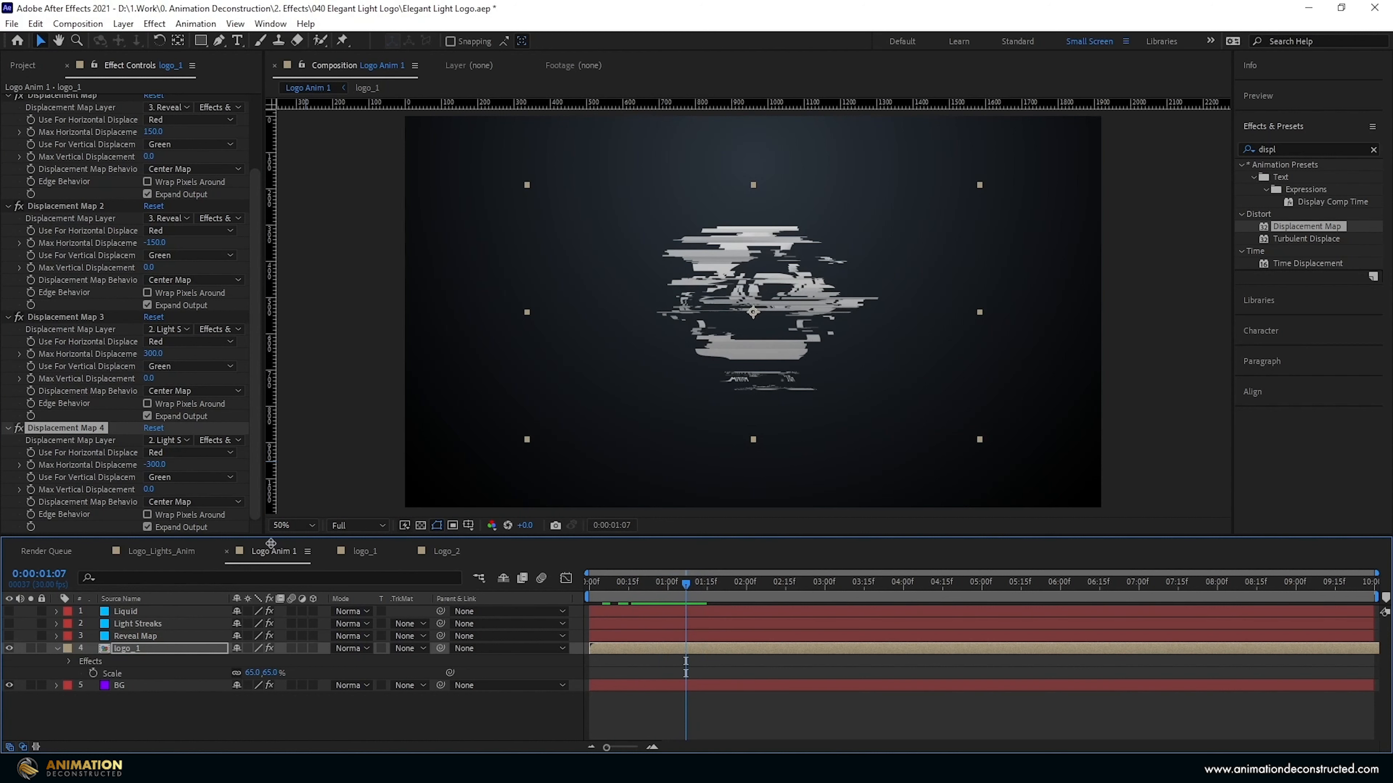
Step: Apply Tint to logo_1, map white to pure red, and set the layer's blending mode to Lighten
left_click(1340, 225)
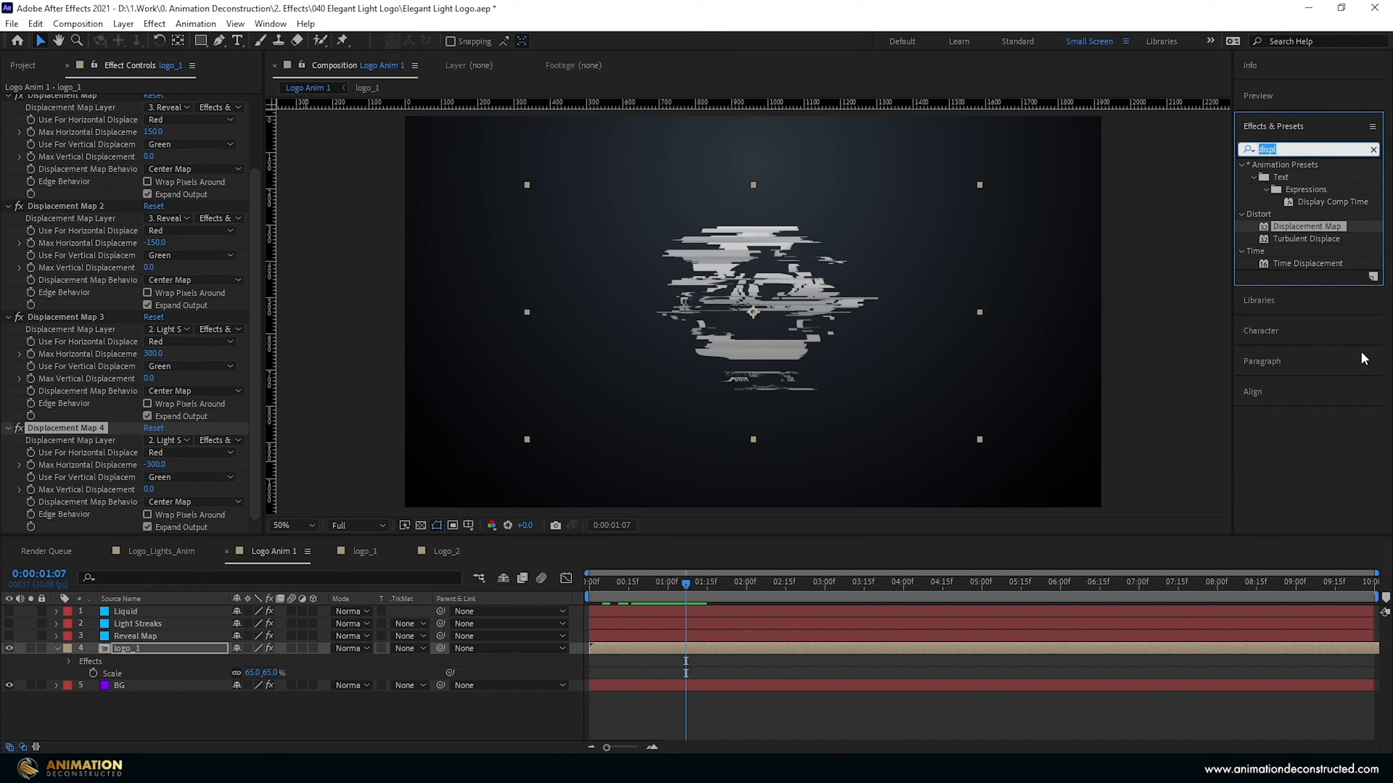
type("tint")
double_click(1283, 189)
left_click(151, 502)
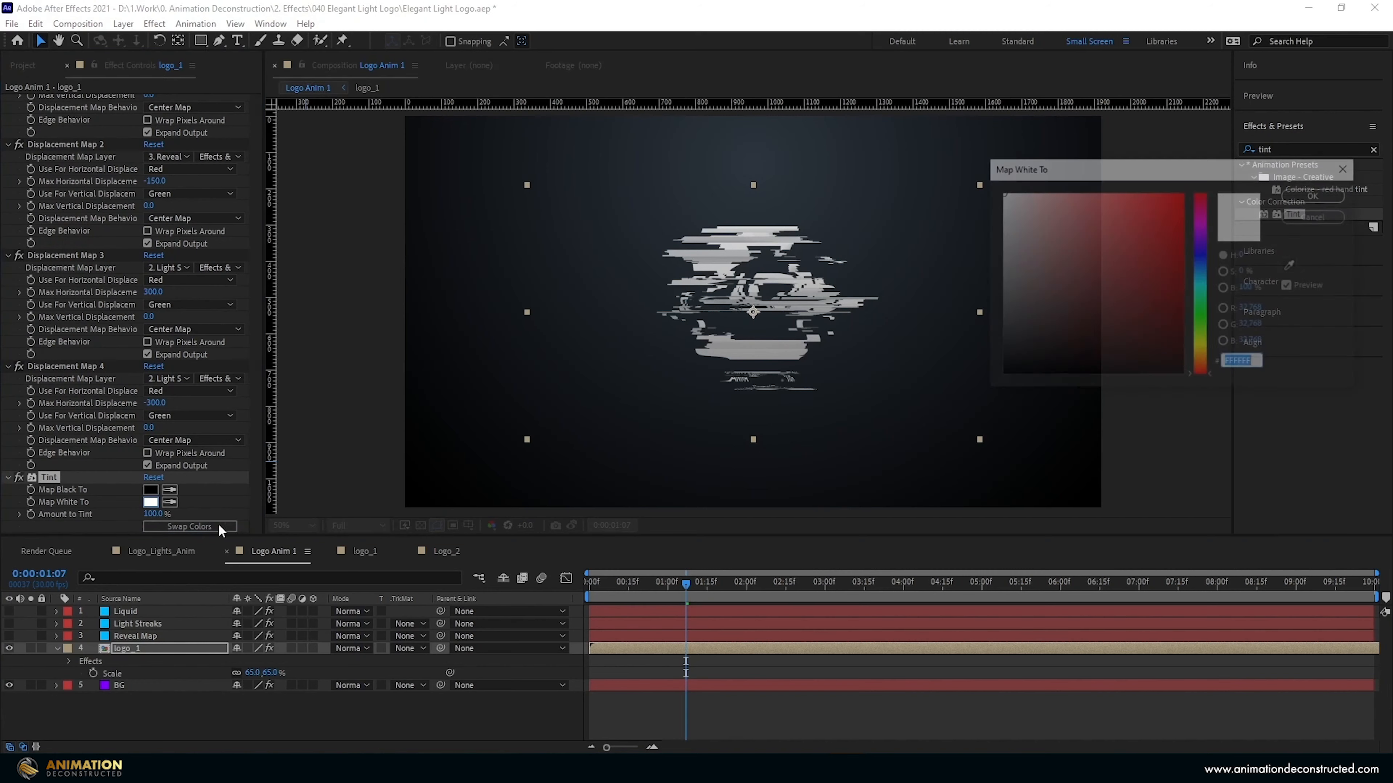
left_click(1122, 242)
left_click(1317, 194)
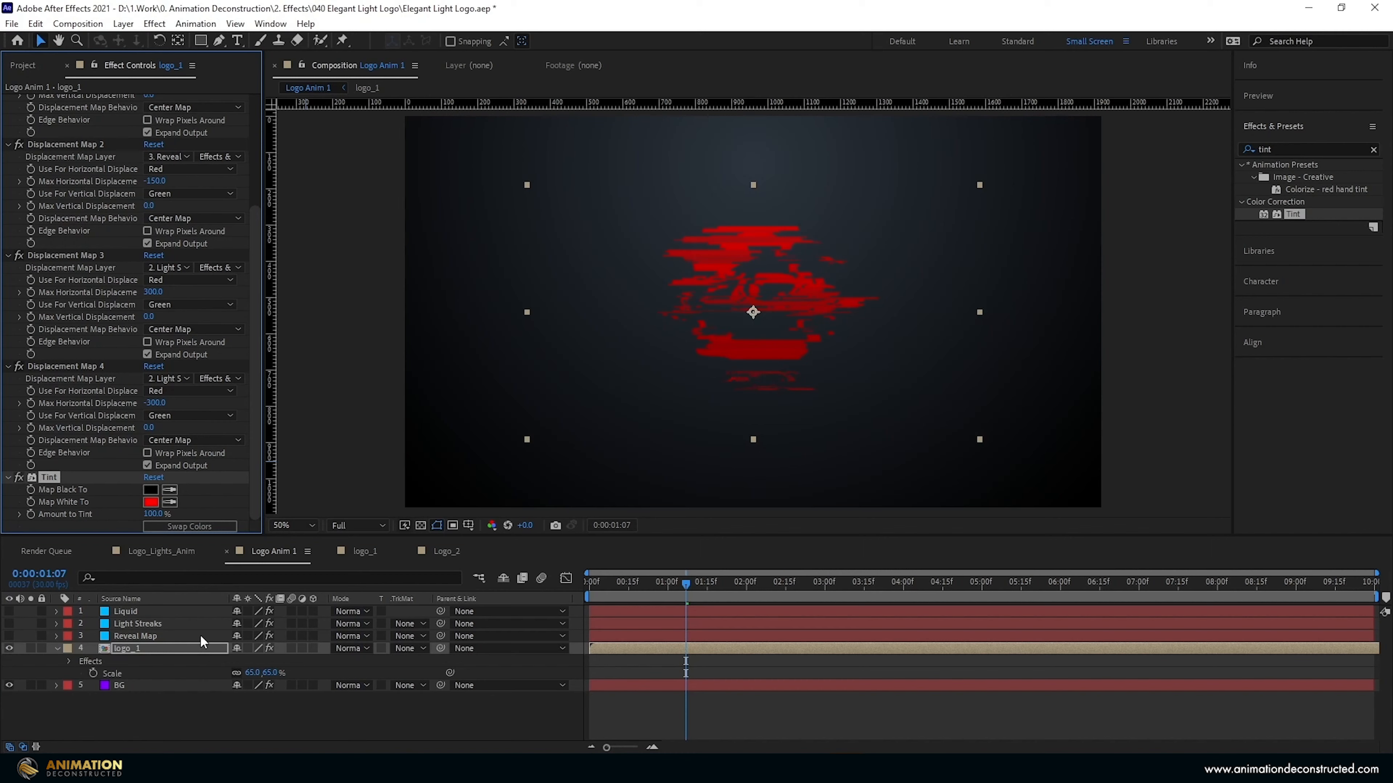
left_click(351, 649)
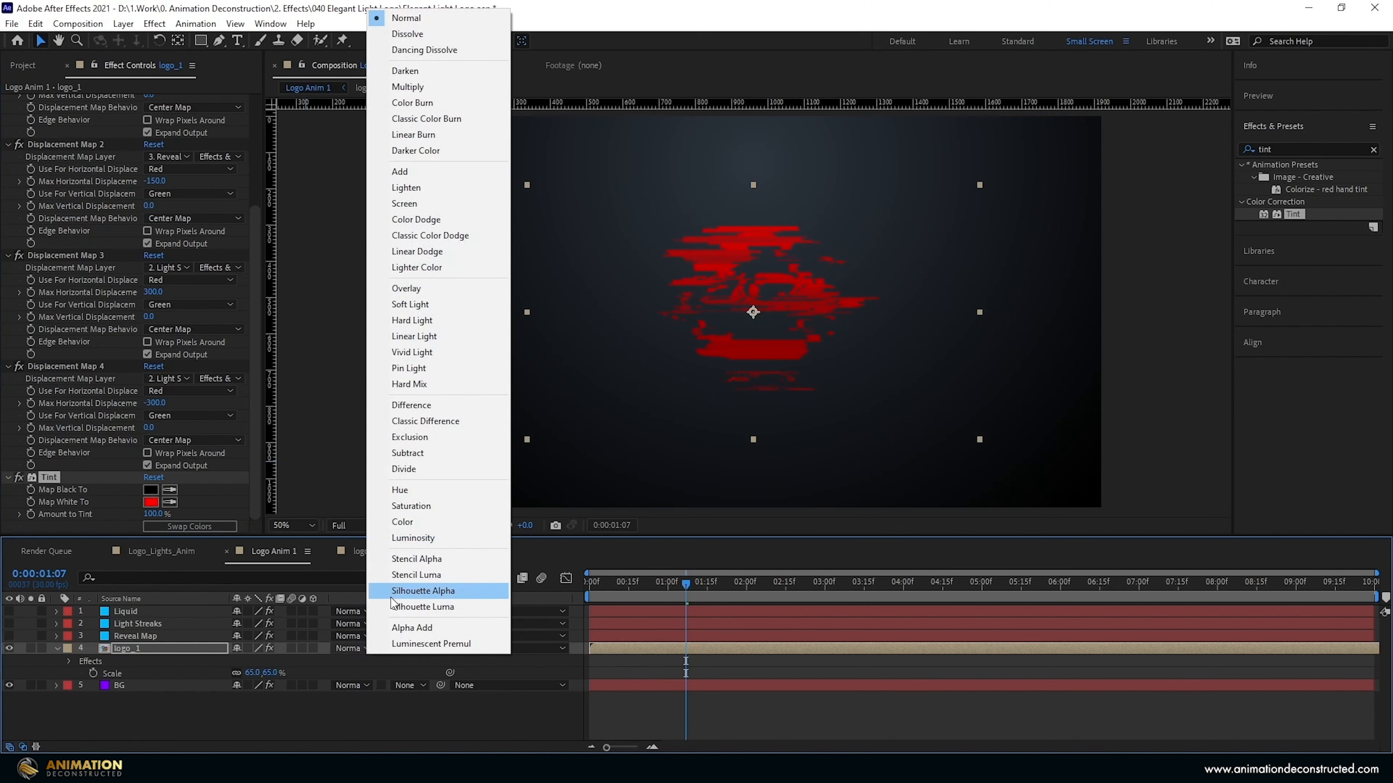
left_click(472, 192)
Step: Duplicate the logo_1 layer and tint the copy green by mapping white to red 0 and green 32,768
left_click(126, 648)
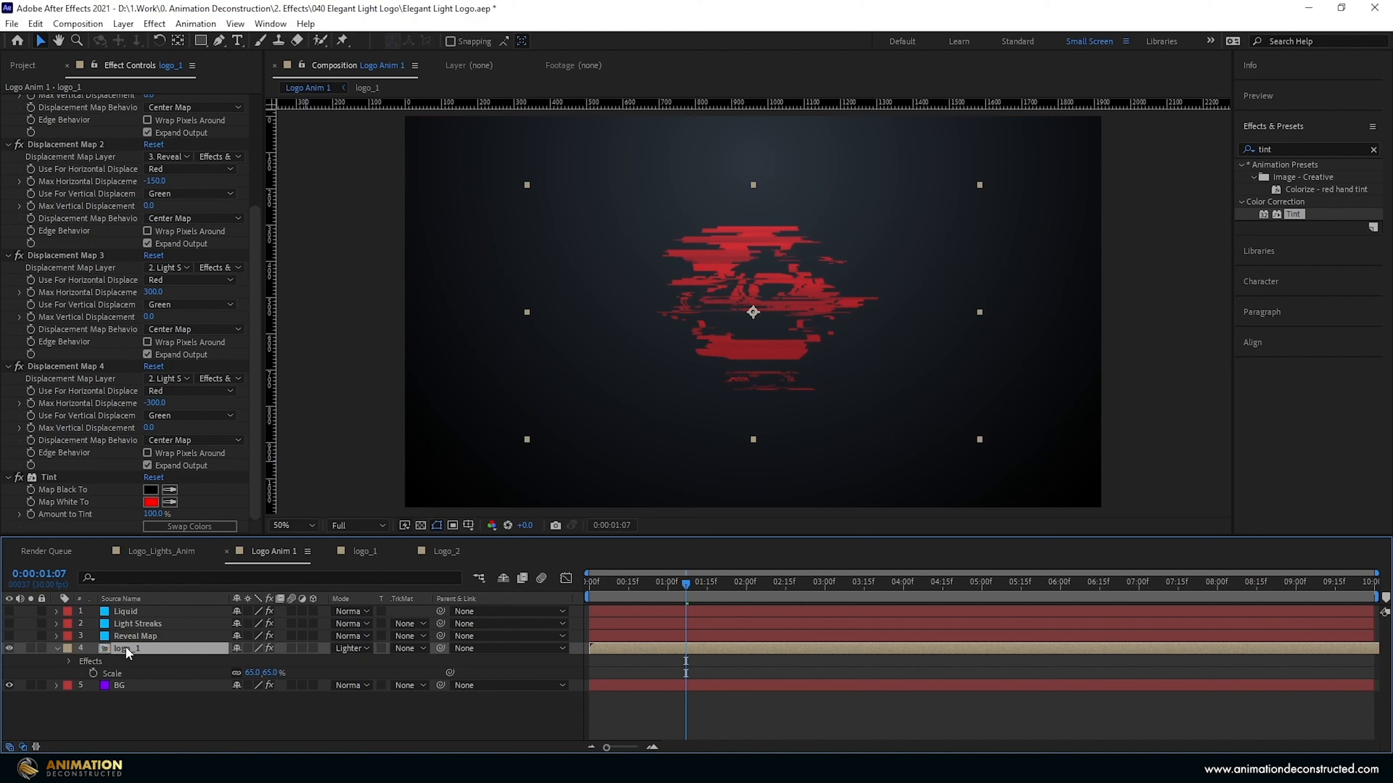
key("ctrl+d")
scroll(168, 220, "down", 5)
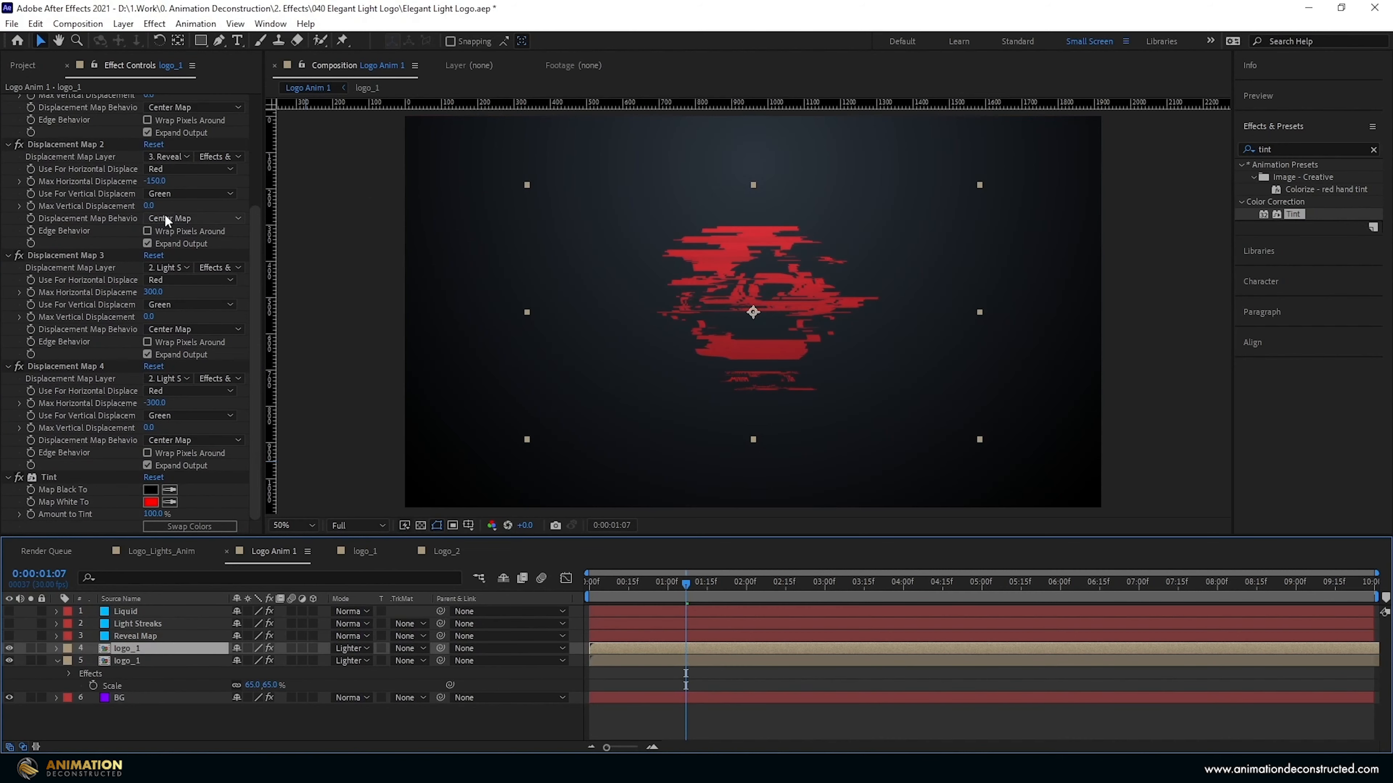
left_click(150, 501)
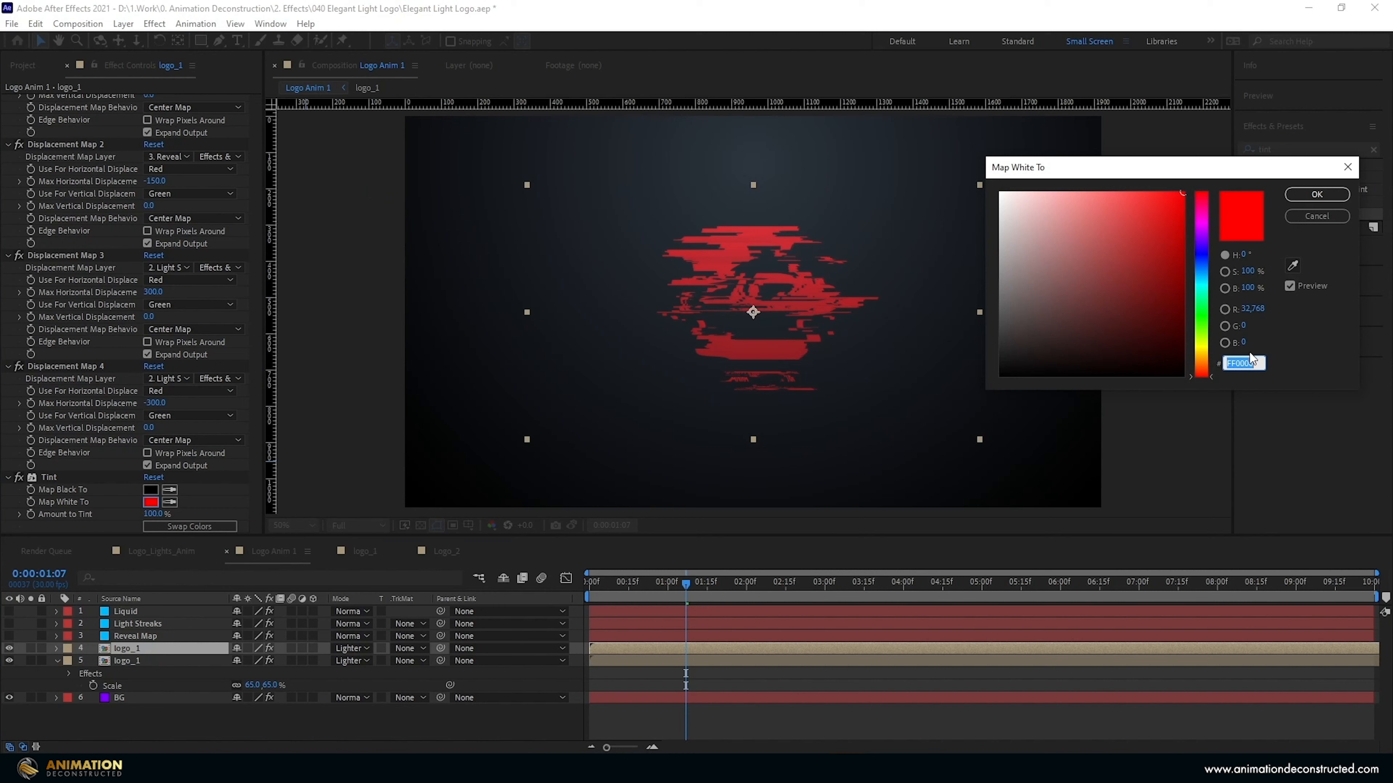
left_click(1253, 310)
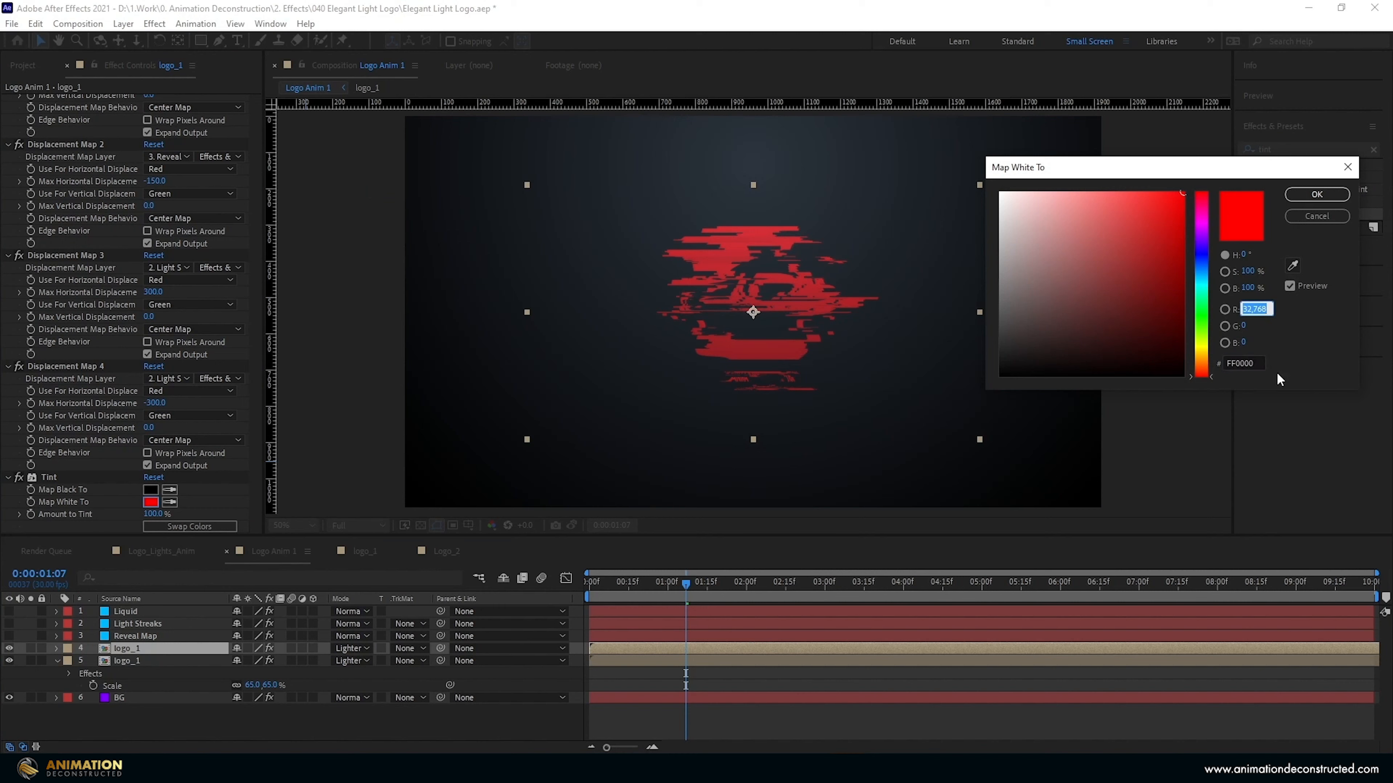
type("0")
key("Tab")
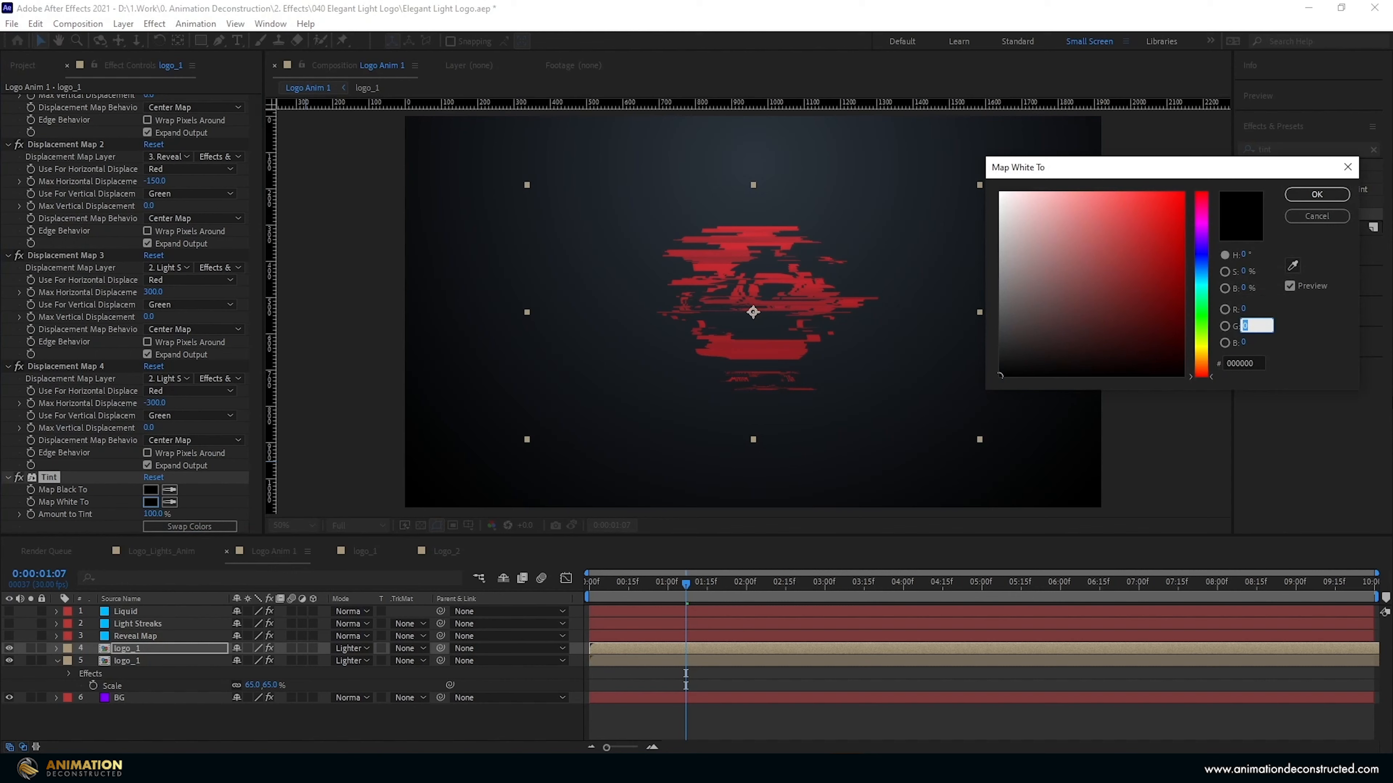
type("32,768")
key("Return")
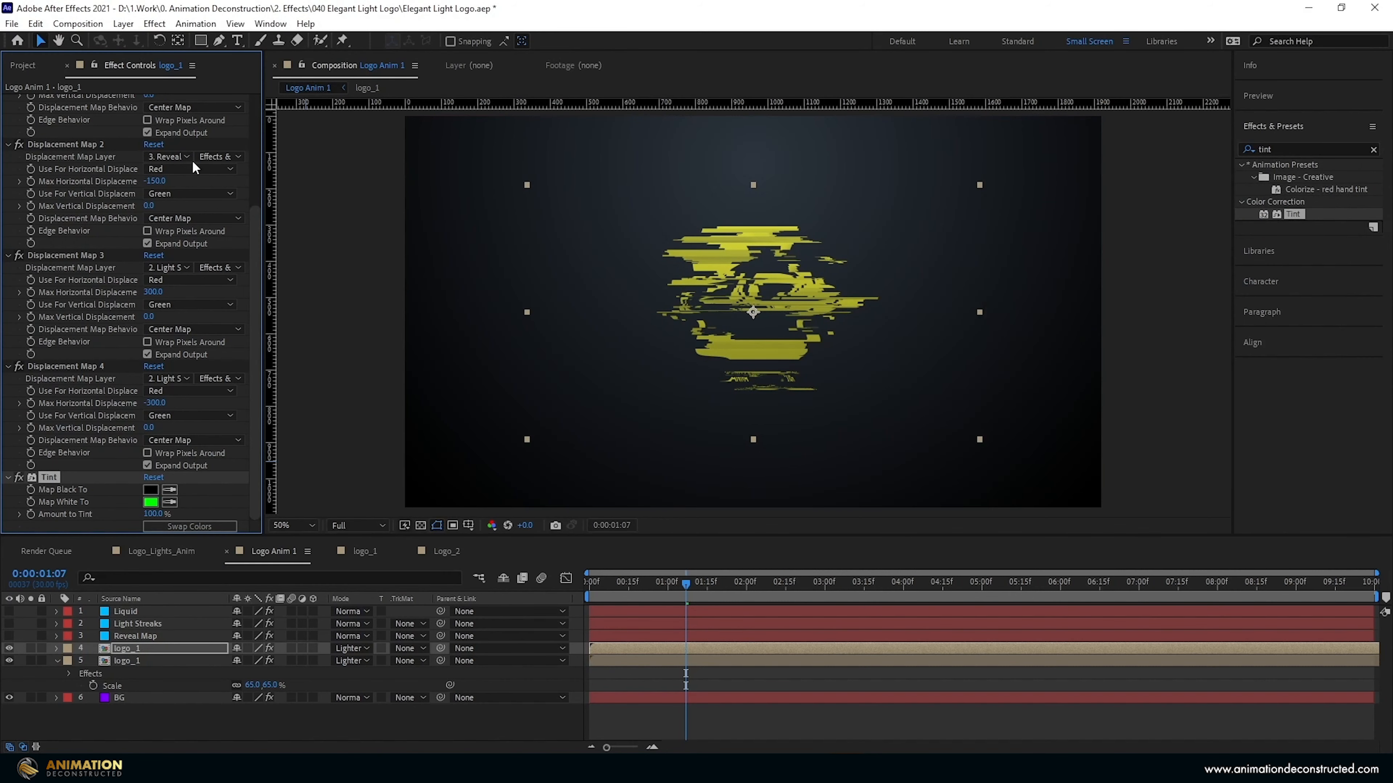
Step: Set the green logo's first Displacement Map to 190 maximum horizontal and 10 maximum vertical displacement
scroll(165, 175, "up", 5)
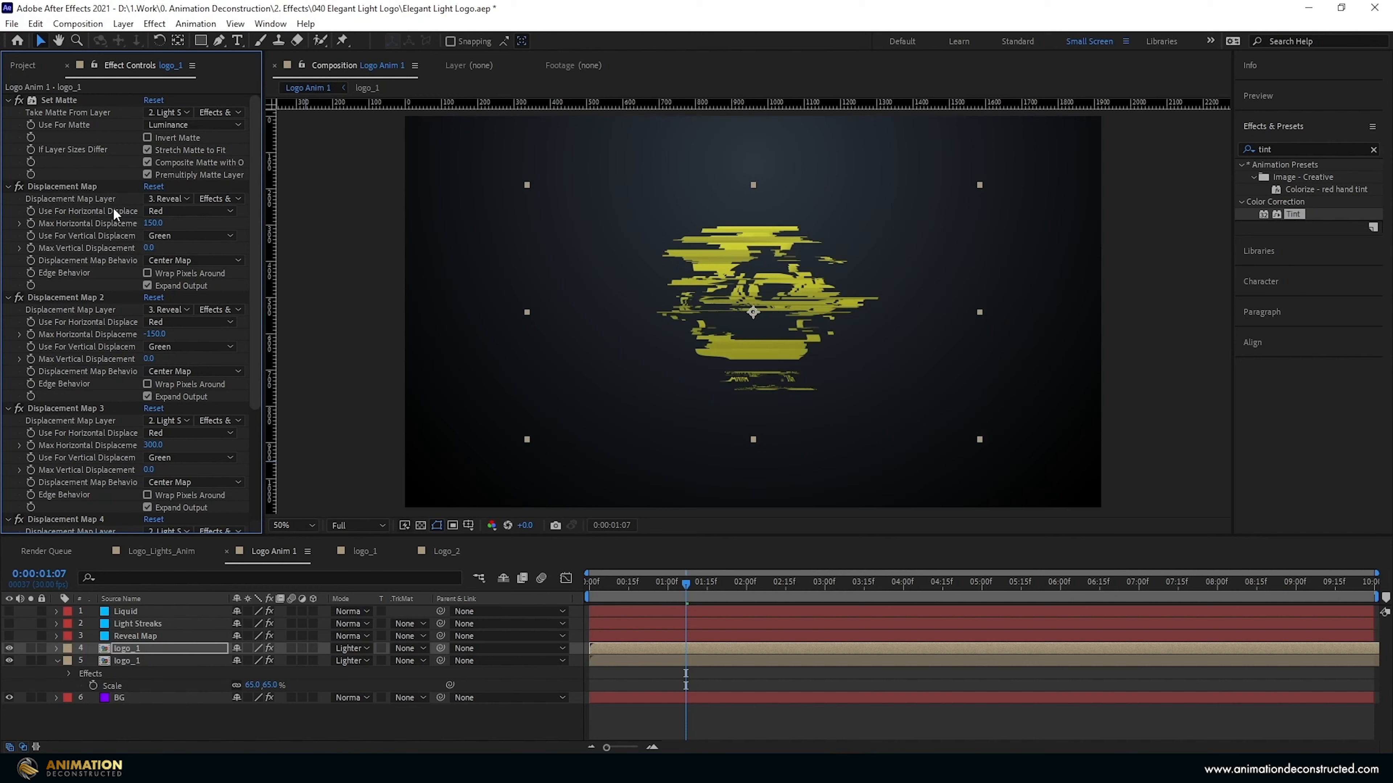
left_click(153, 224)
type("190")
key("Tab")
key("Tab")
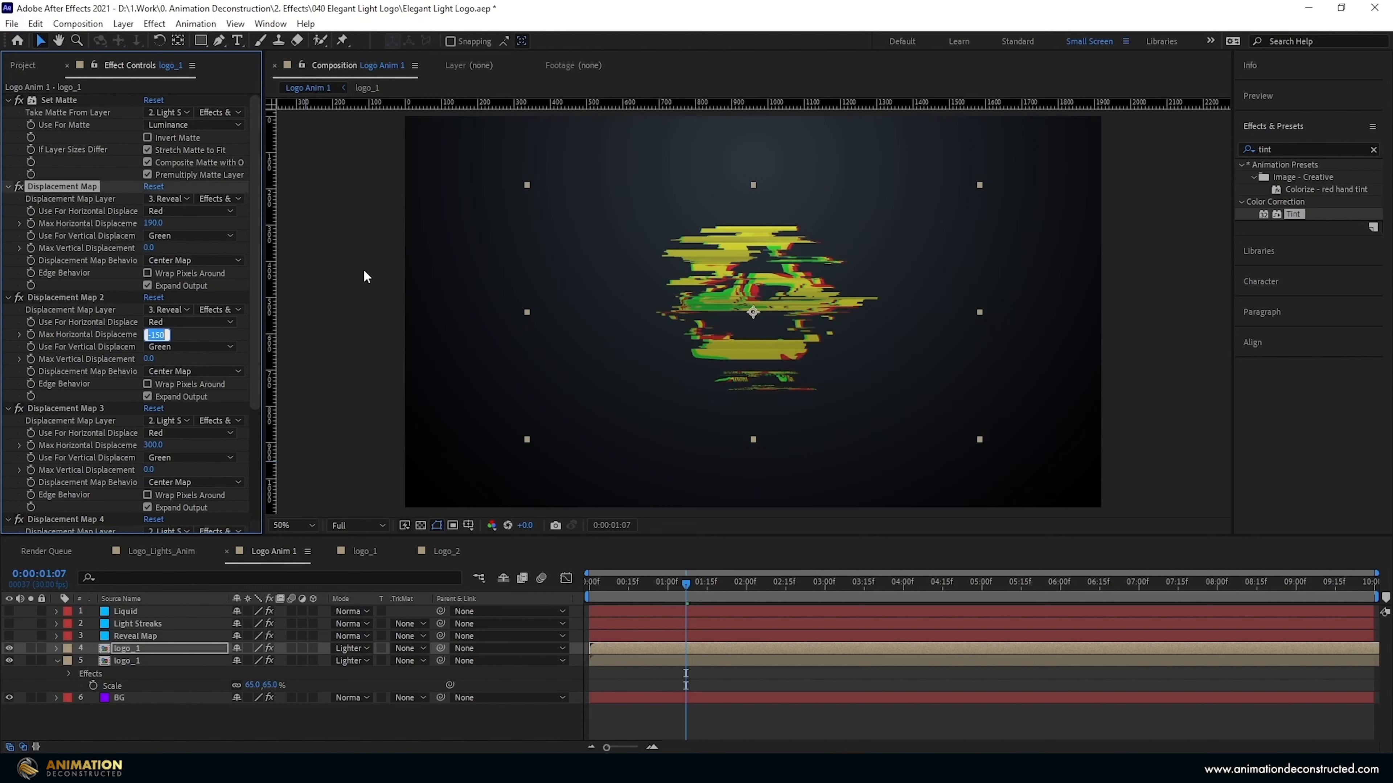
left_click(145, 248)
type("10")
key("Tab")
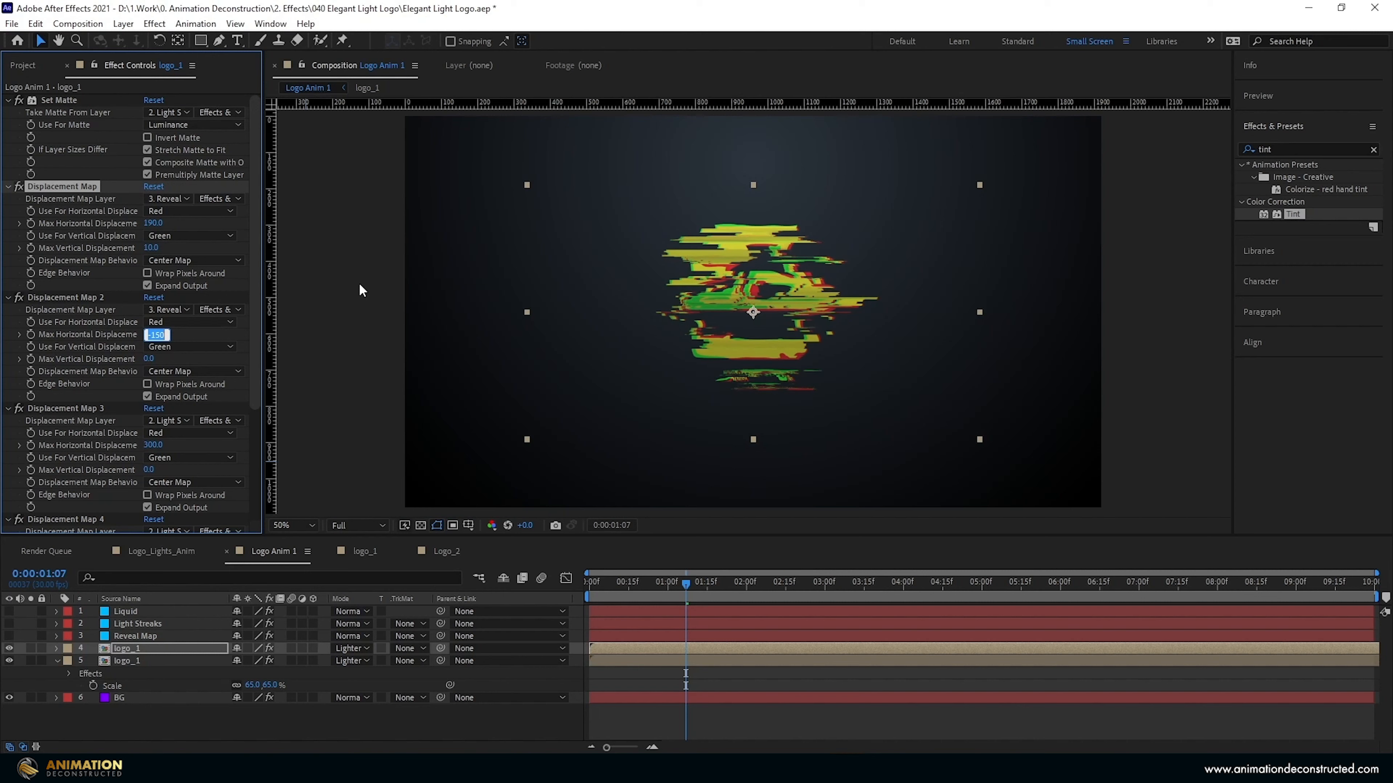
Step: Set the green logo's second Displacement Map to -190 maximum horizontal and -10 maximum vertical displacement
type("-190")
key("Tab")
type("-")
key("Tab")
Step: Set the green logo's third and fourth Displacement Maps to 400 and -400 maximum horizontal, each with 10 maximum vertical displacement
type("400")
key("Tab")
type("10")
key("Tab")
type("-400")
key("Tab")
type("10")
key("Return")
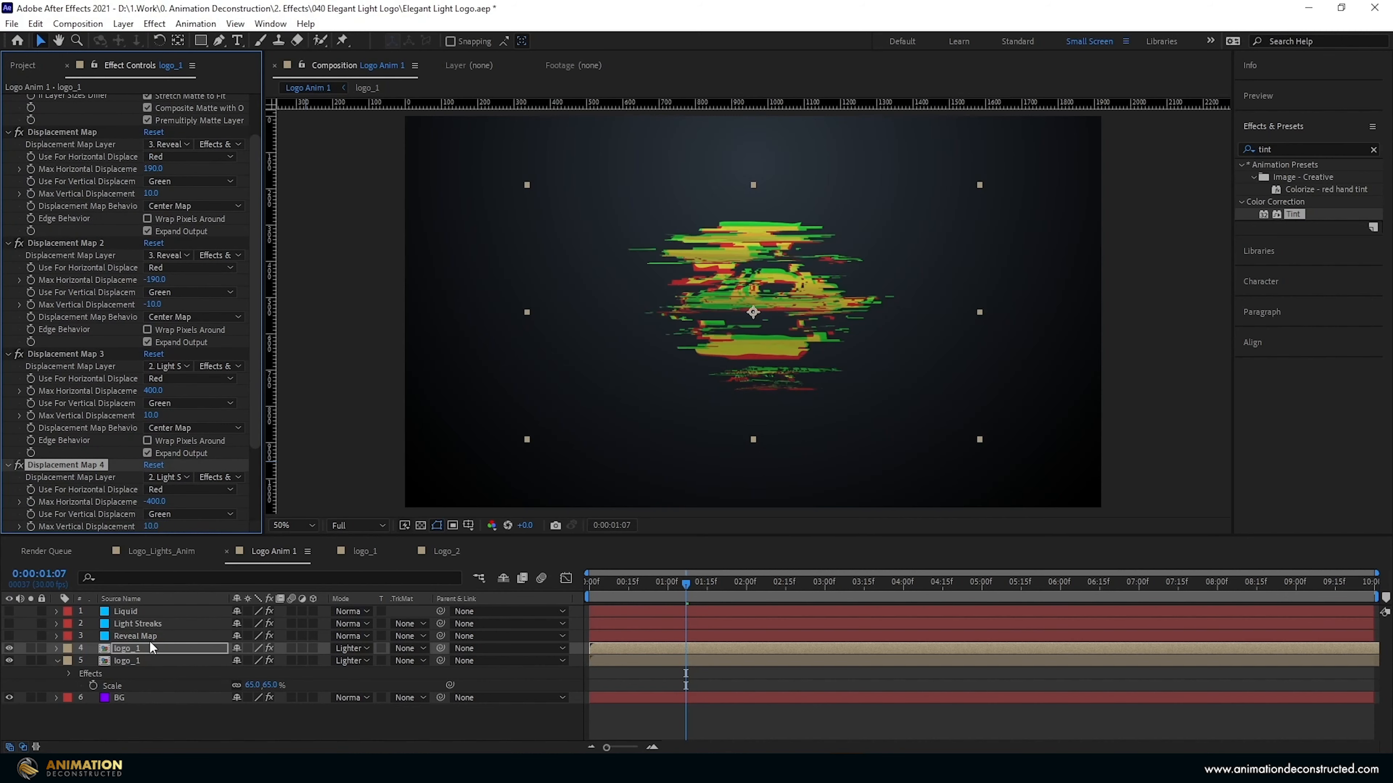
Step: Duplicate the green logo_1 layer and rename the lowest, red-tinted logo layer as logo_R
left_click(140, 647)
key("ctrl+d")
left_click(133, 672)
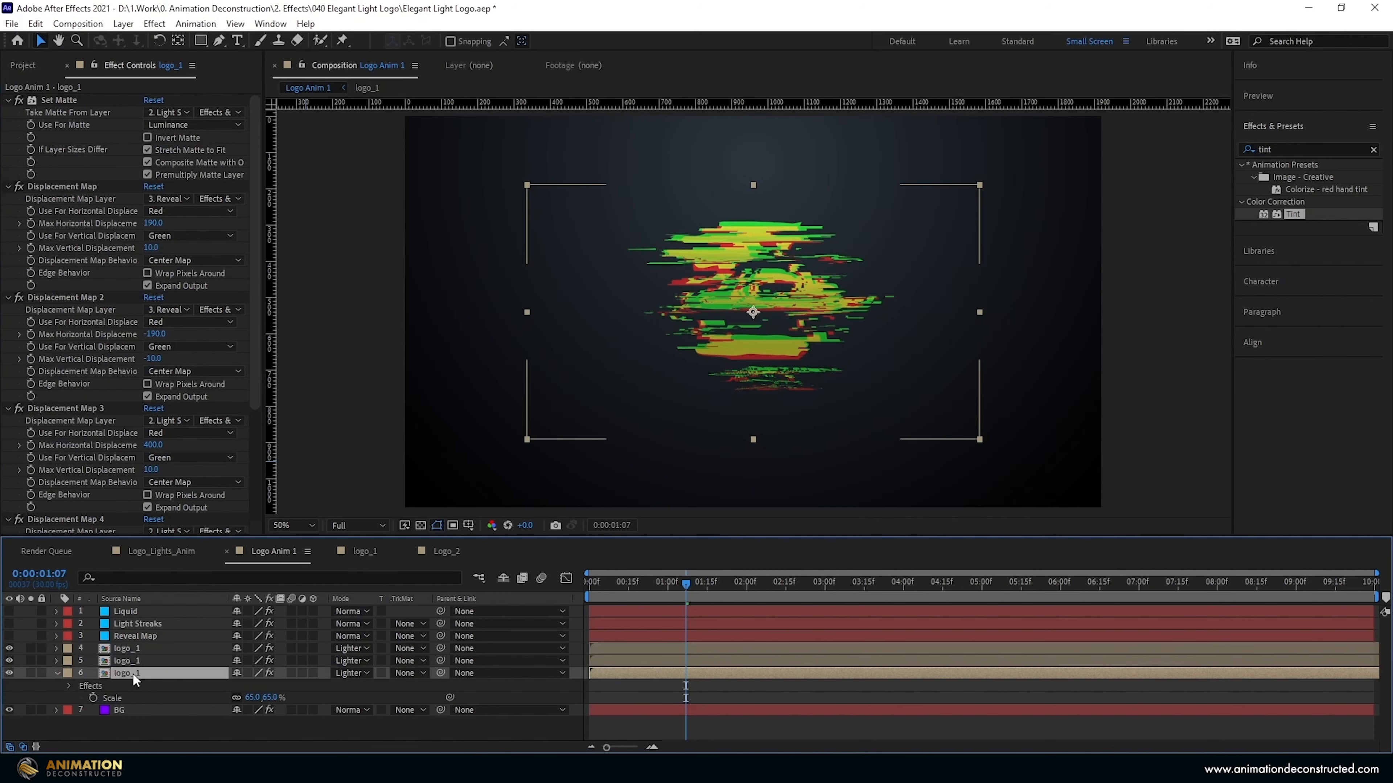
key("Return")
left_click(146, 672)
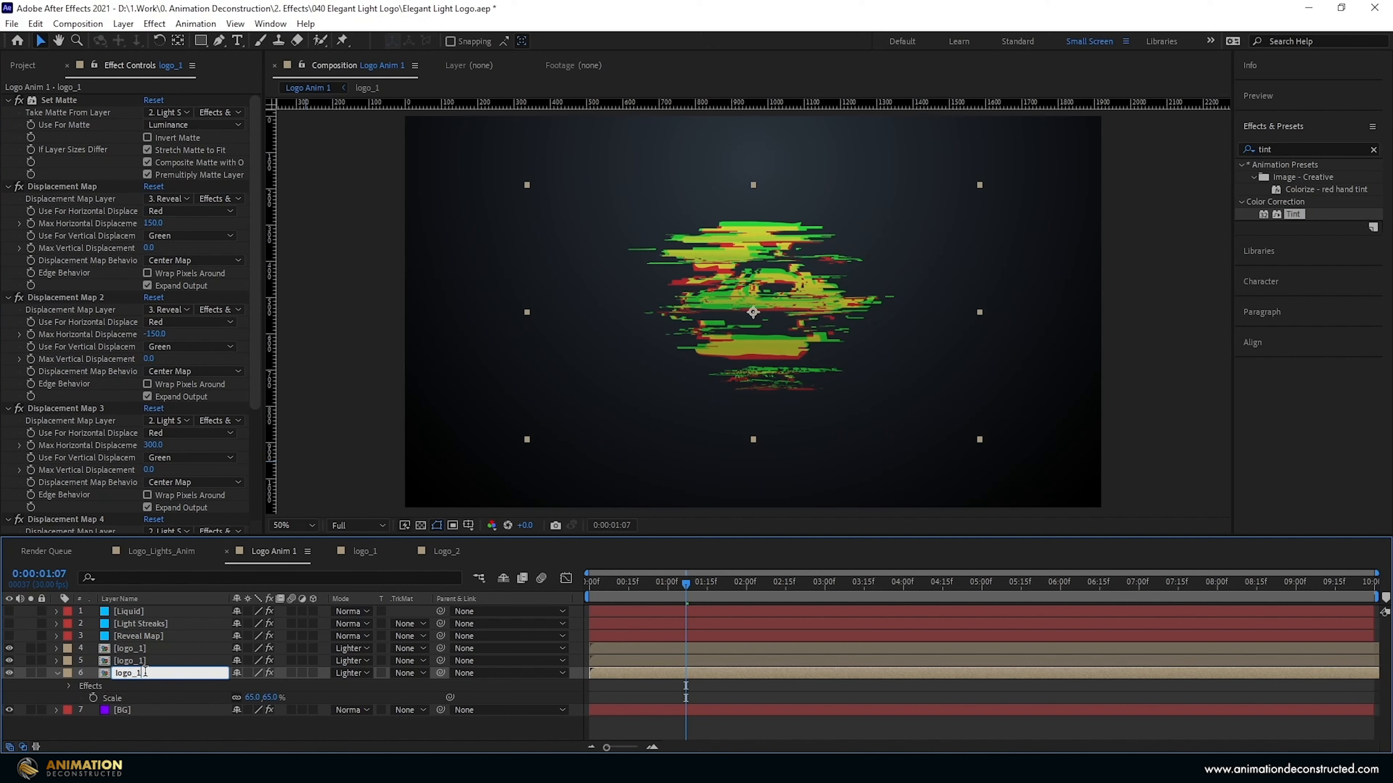
Step: Rename the green-tinted logo layer as logo_G and the new copy above it as logo_B
left_click(153, 662)
key("Return")
key("BackSpace")
type("G")
left_click(148, 646)
key("Return")
key("BackSpace")
type("B")
key("Return")
Step: Tint logo_B blue by mapping white to green 0 and blue 32,768
scroll(125, 381, "down", 3)
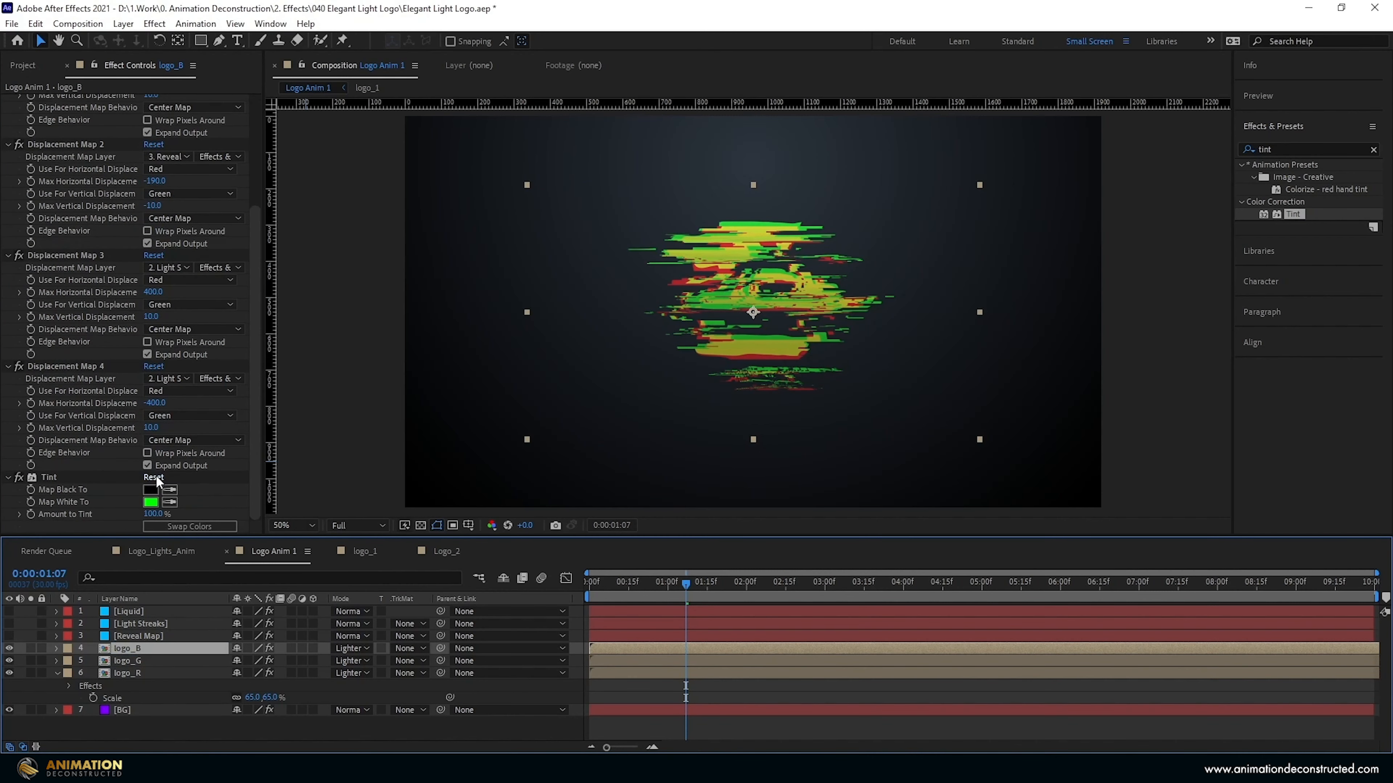
left_click(155, 505)
left_click(1256, 325)
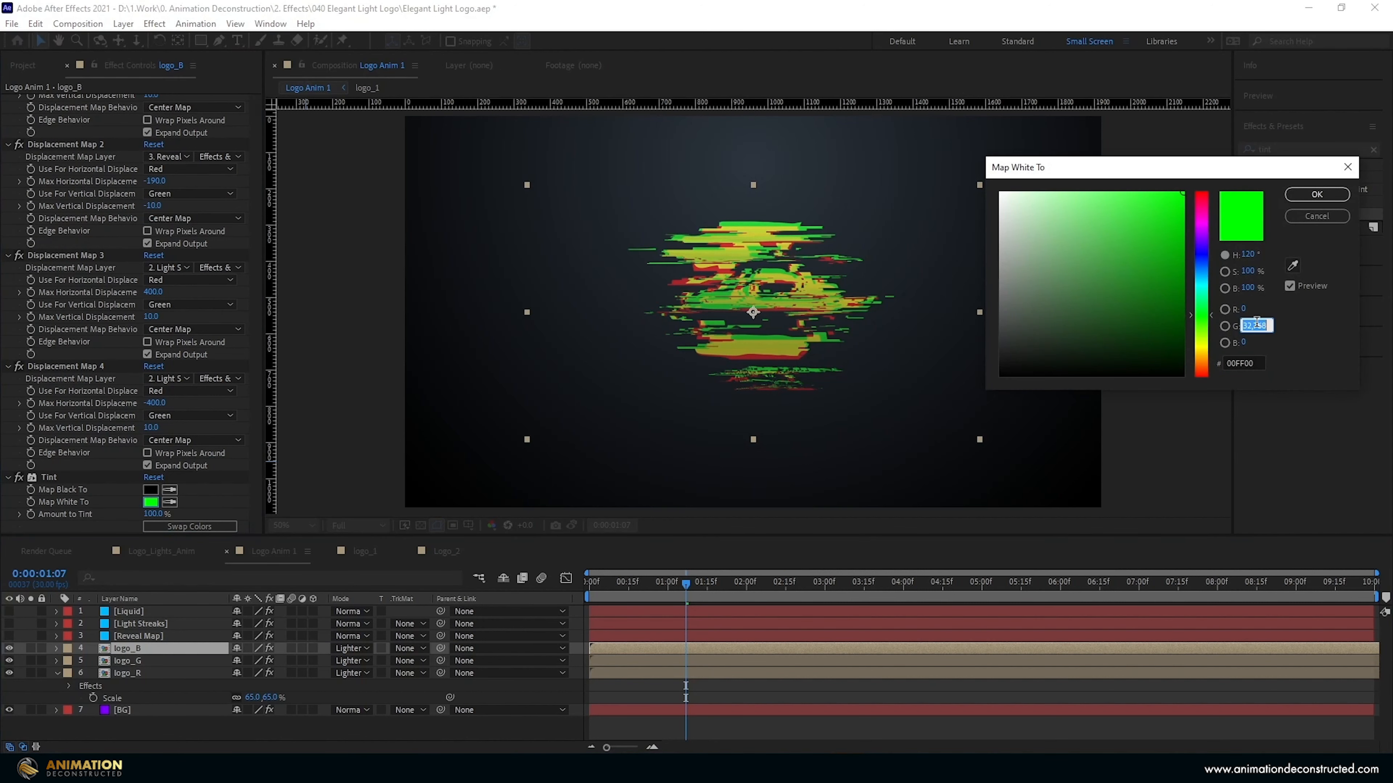
type("0")
key("Tab")
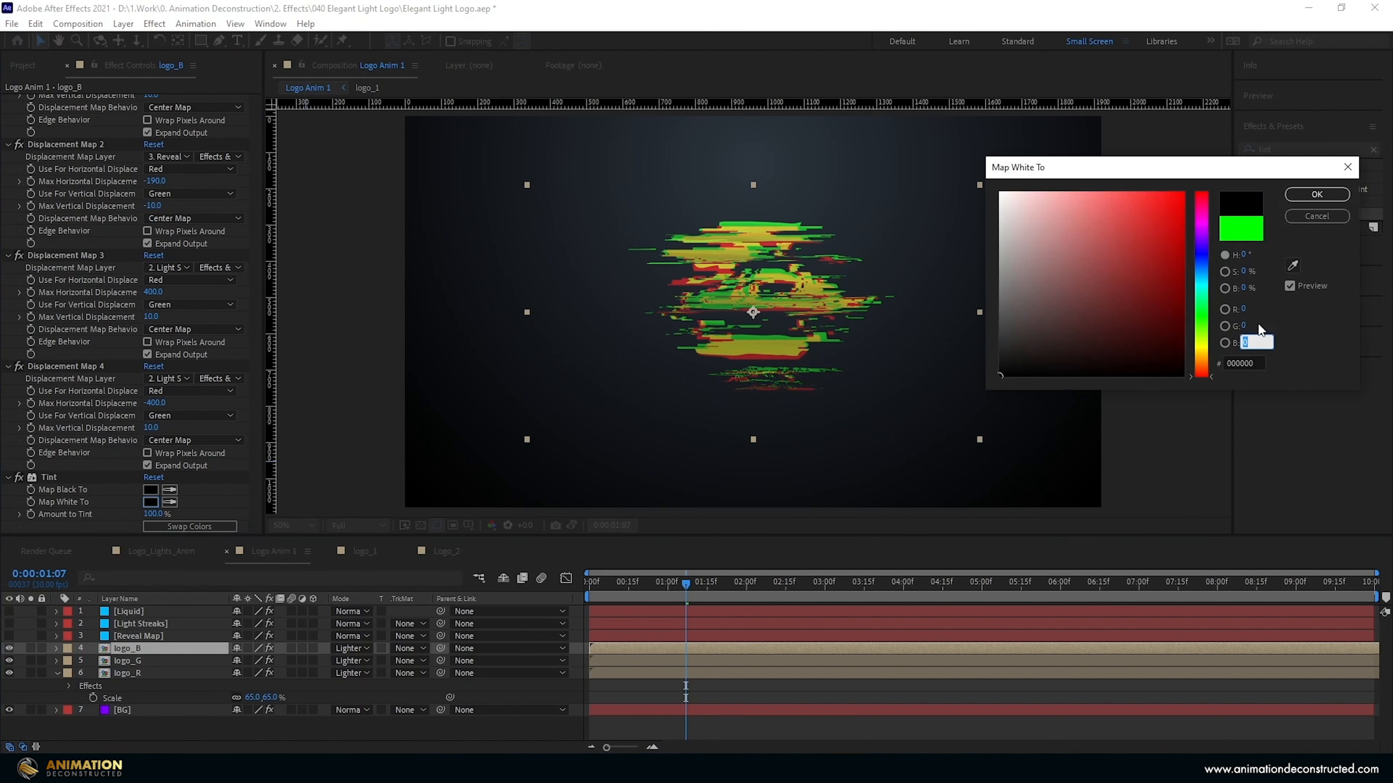
type("32,768")
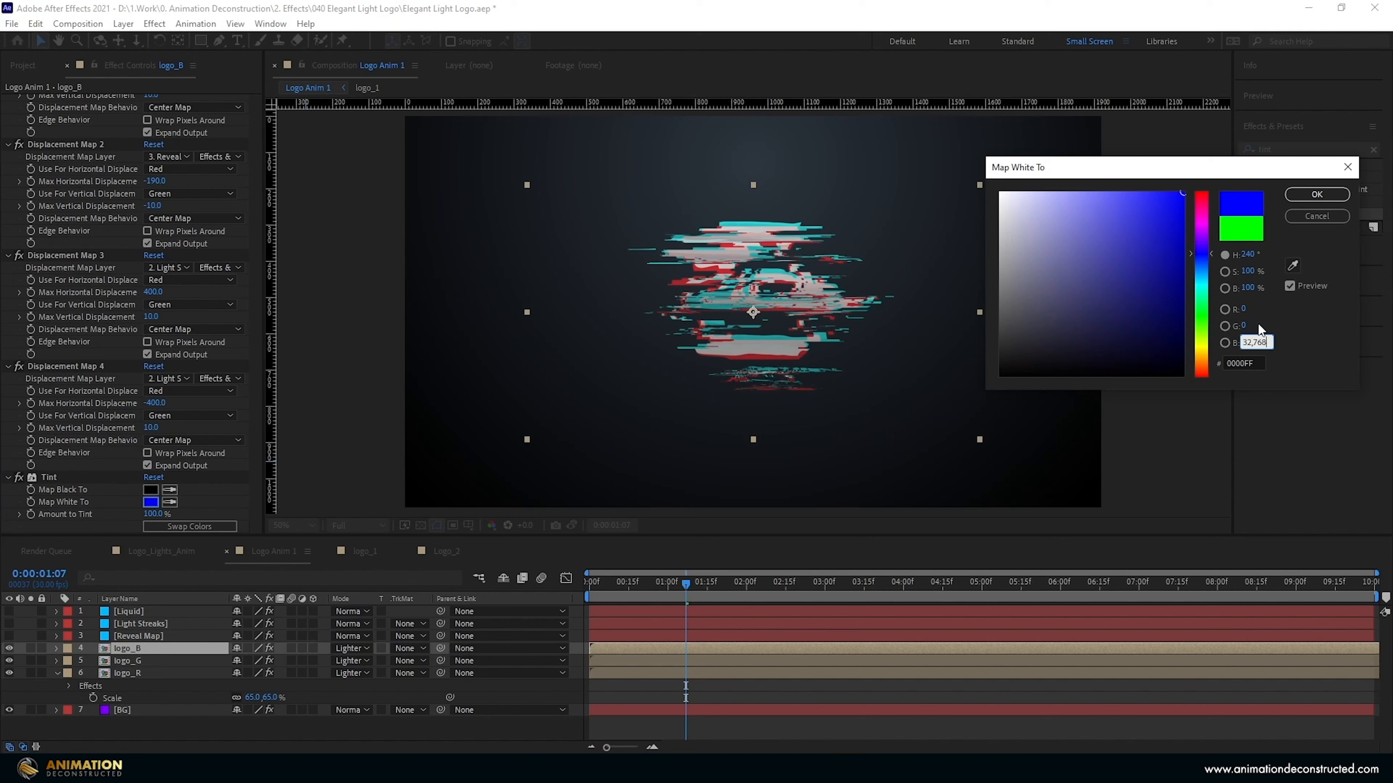
key("Return")
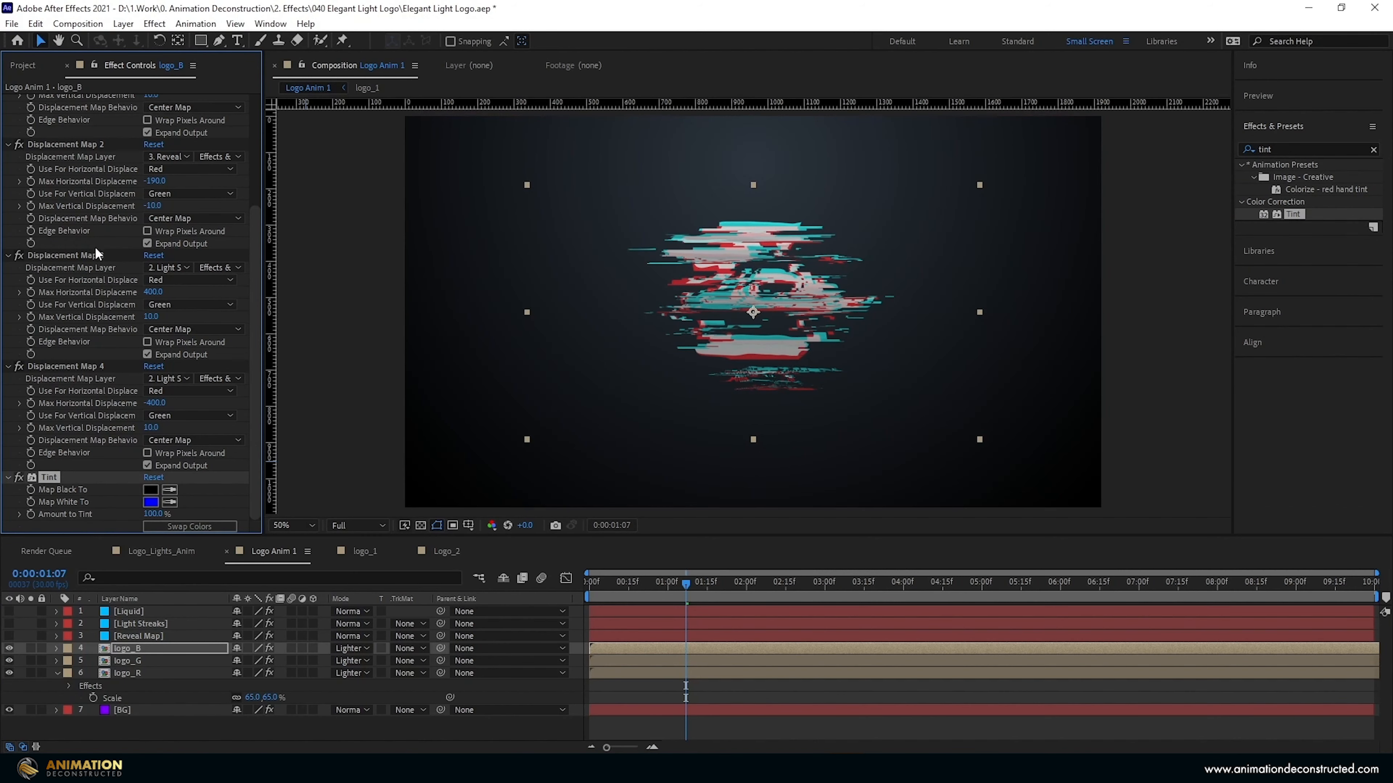
Step: Set logo_B's first Displacement Map to 290 horizontal and 5 vertical, and the second to -290 and -5
scroll(95, 246, "up", 4)
left_click(155, 224)
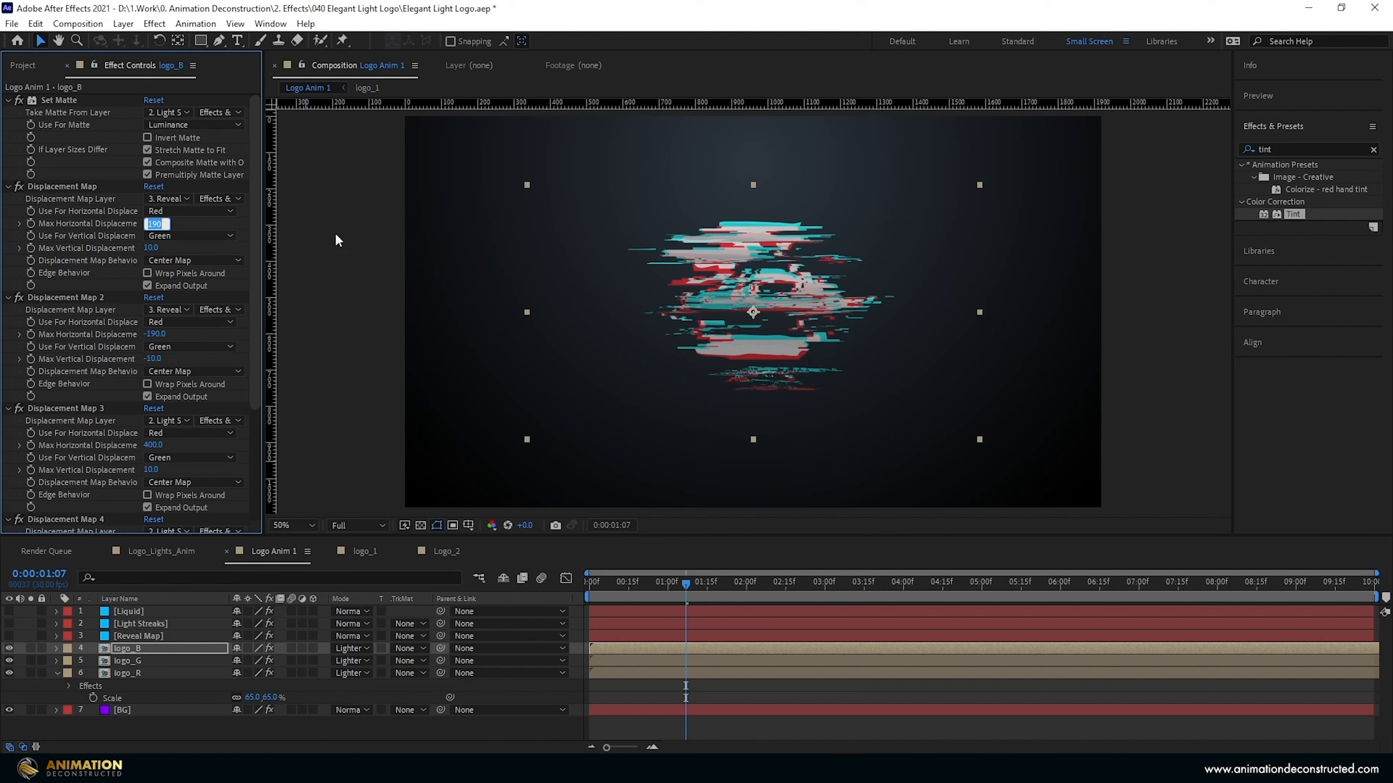
type("290")
key("Tab")
type("5")
key("Tab")
type("-290")
key("Tab")
type("-5")
key("Tab")
Step: Set logo_B's third Displacement Map to 580 horizontal and 5 vertical, and the fourth to -580 and -5
type("580")
key("Tab")
type("5")
key("Tab")
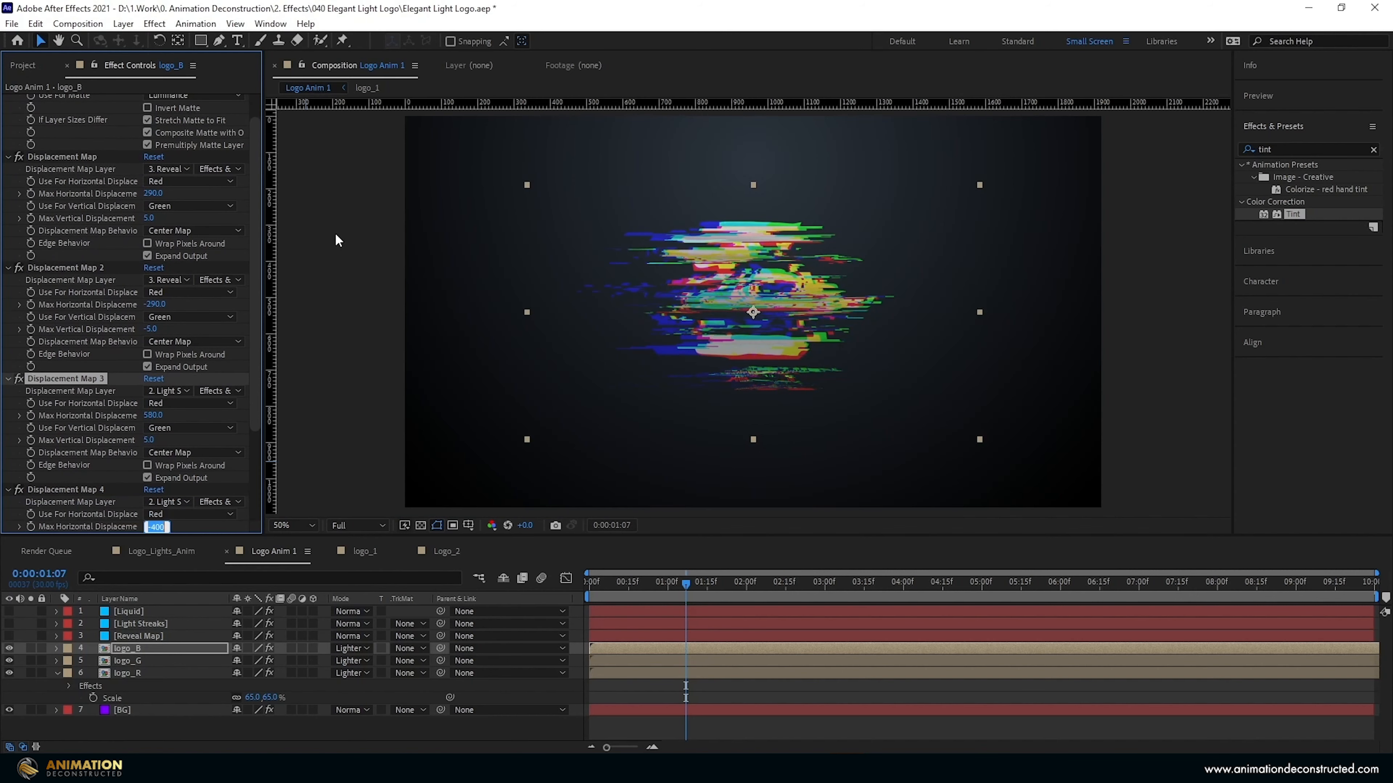
type("-580")
key("Tab")
type("-5")
key("Return")
Step: Preview the reveal from the start and set the maximum vertical displacement of logo_G's fourth Displacement Map to -10
left_click_drag(684, 585, 567, 593)
key("space")
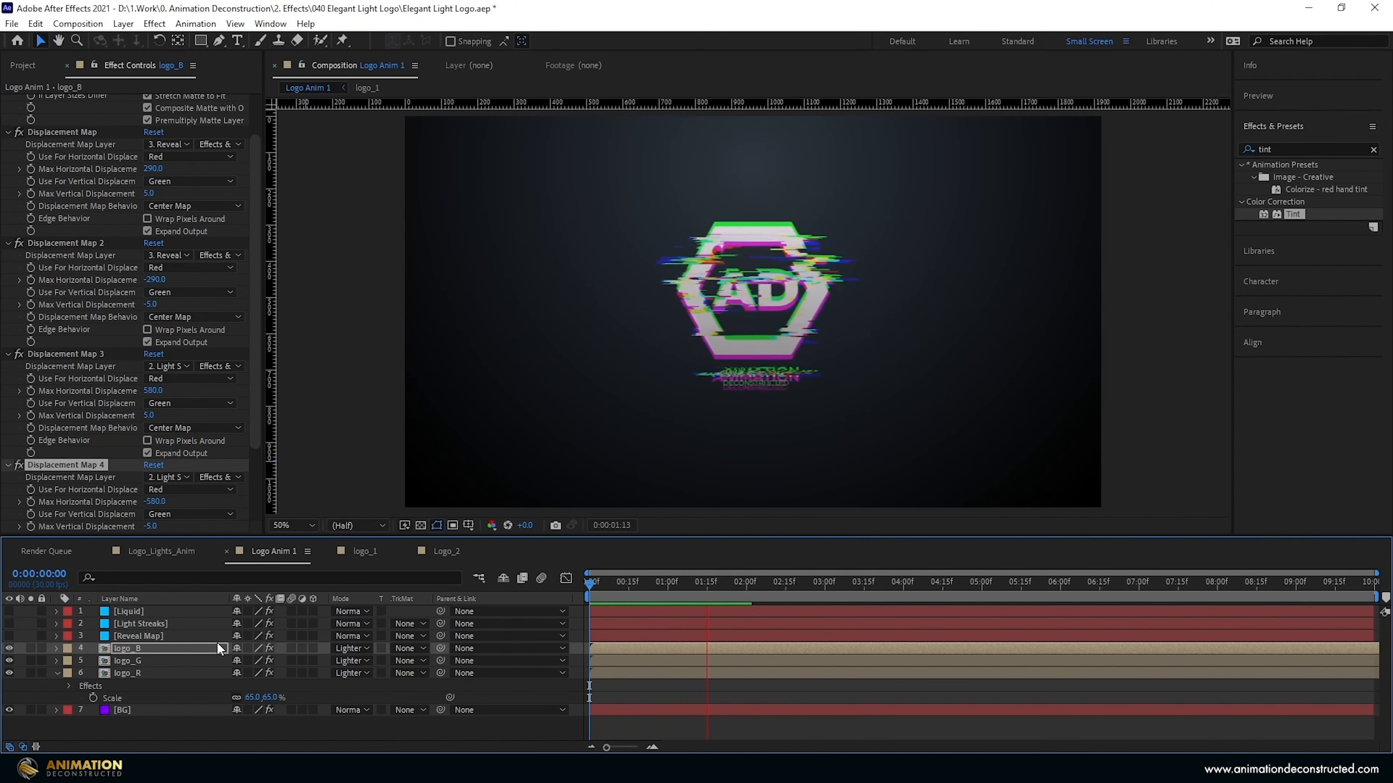
key("ctrl+Down")
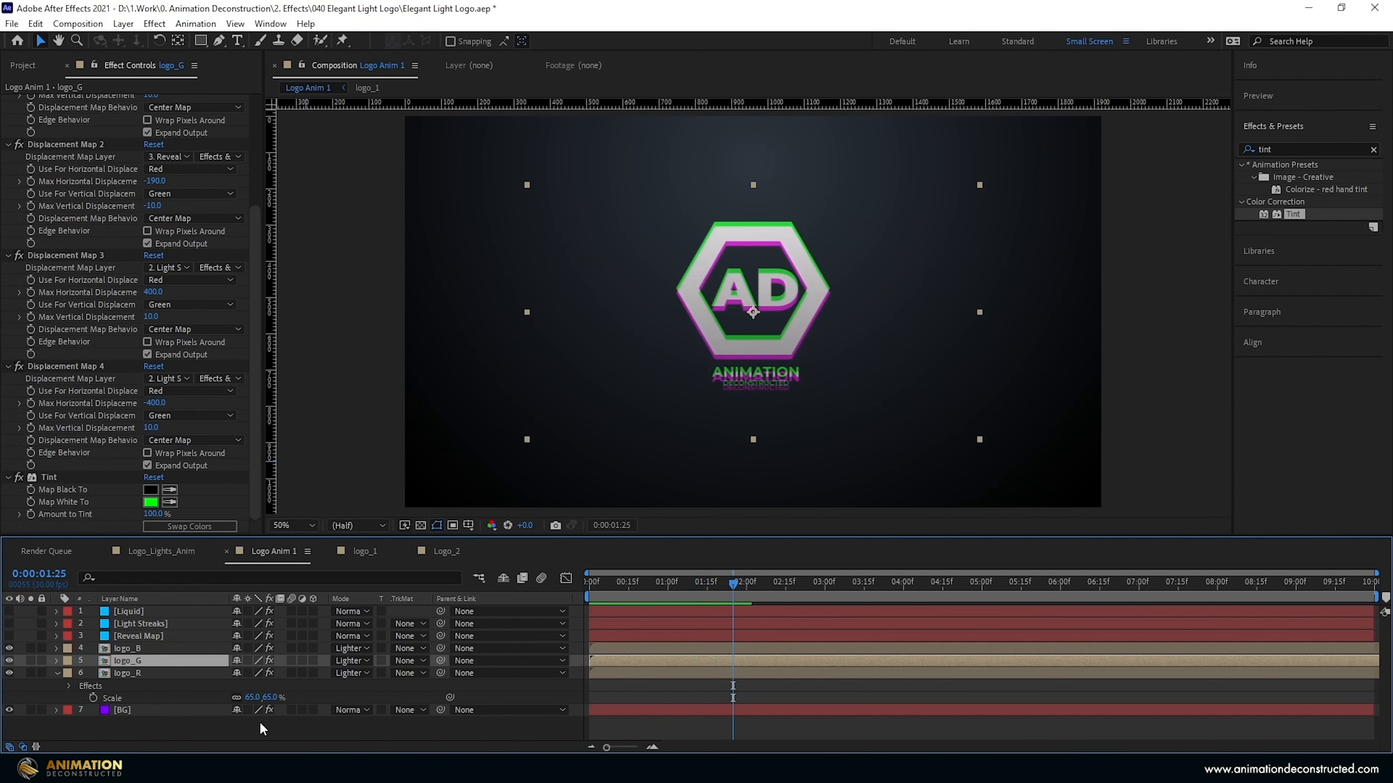
left_click(151, 428)
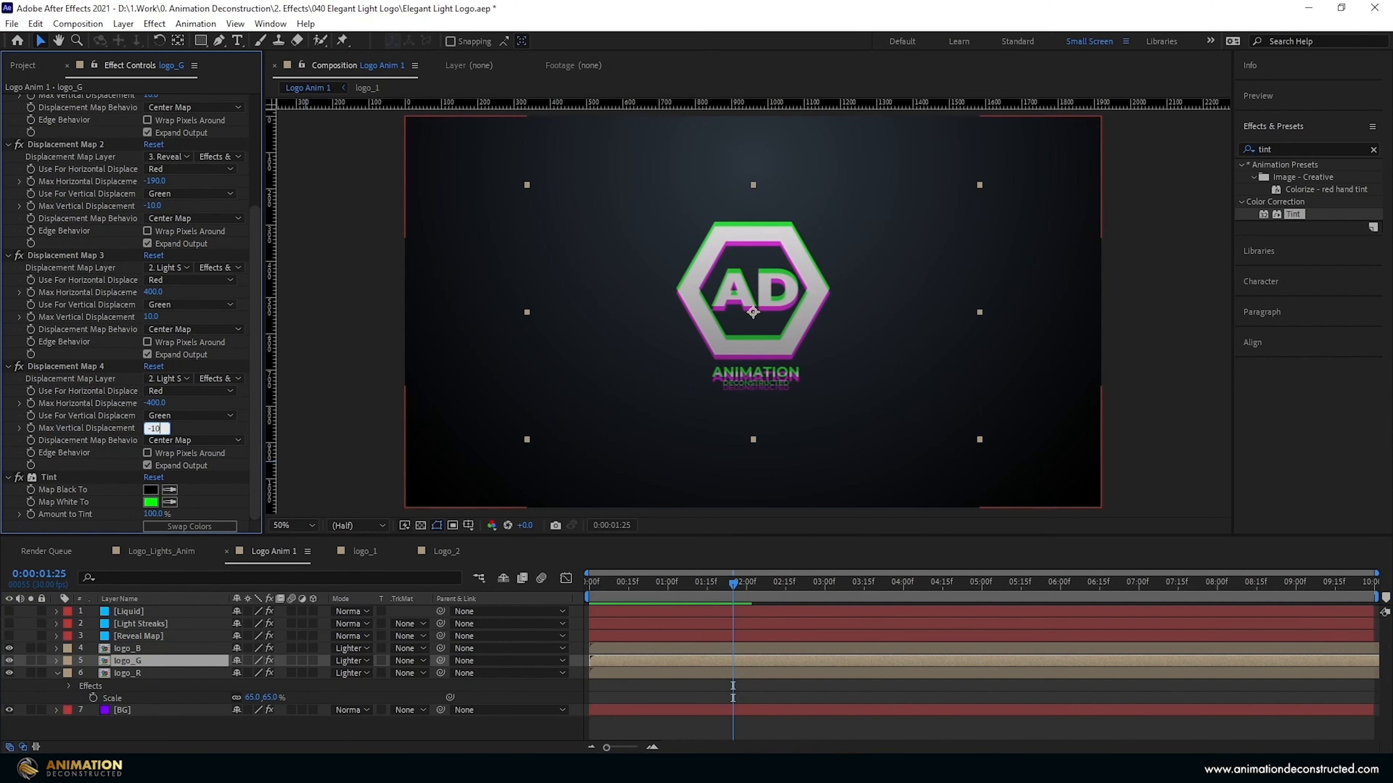
type("-10")
key("Return")
Step: Create an adjustment layer above all layers and apply the Stylize Glow effect to it
mouse_move(710, 589)
left_mouse_down()
mouse_move(659, 595)
mouse_move(739, 572)
mouse_move(745, 587)
mouse_move(685, 587)
left_mouse_up()
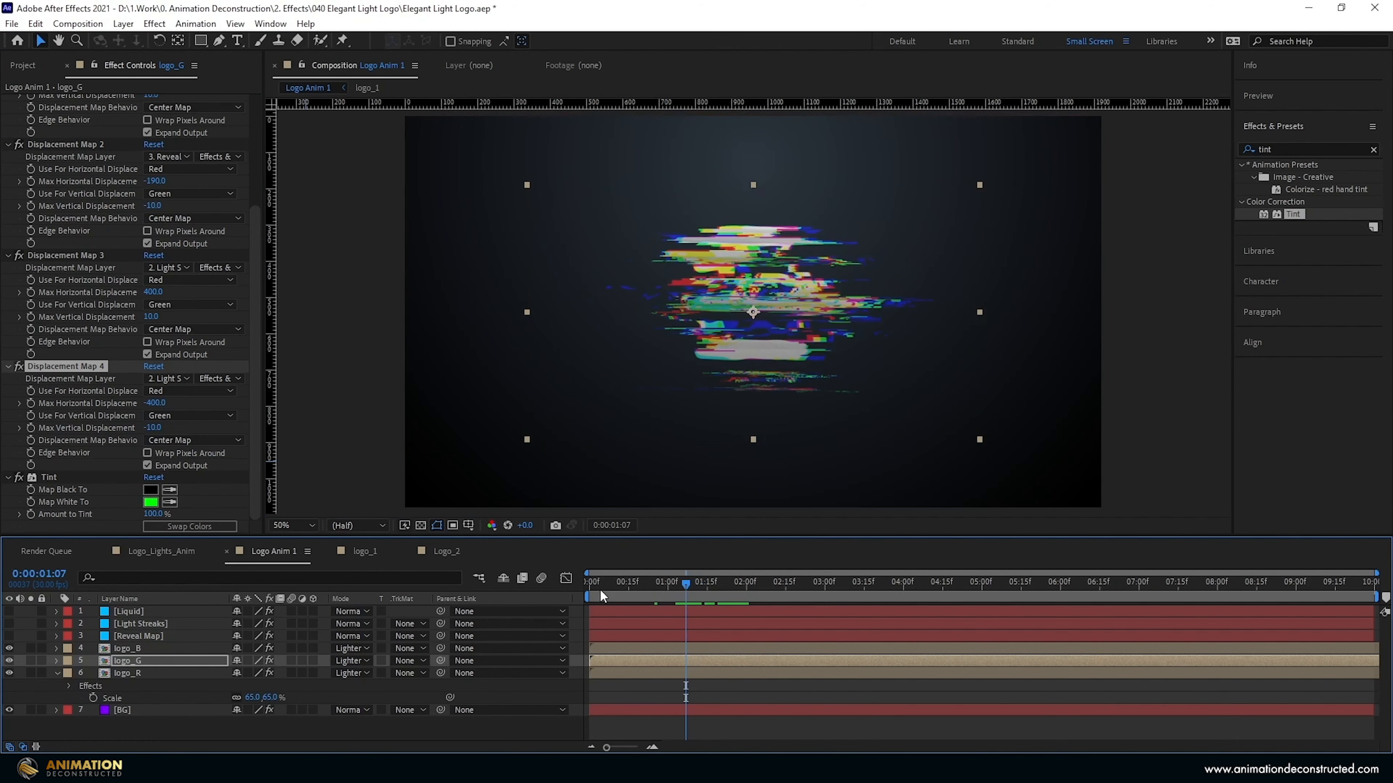
right_click(124, 731)
mouse_move(165, 557)
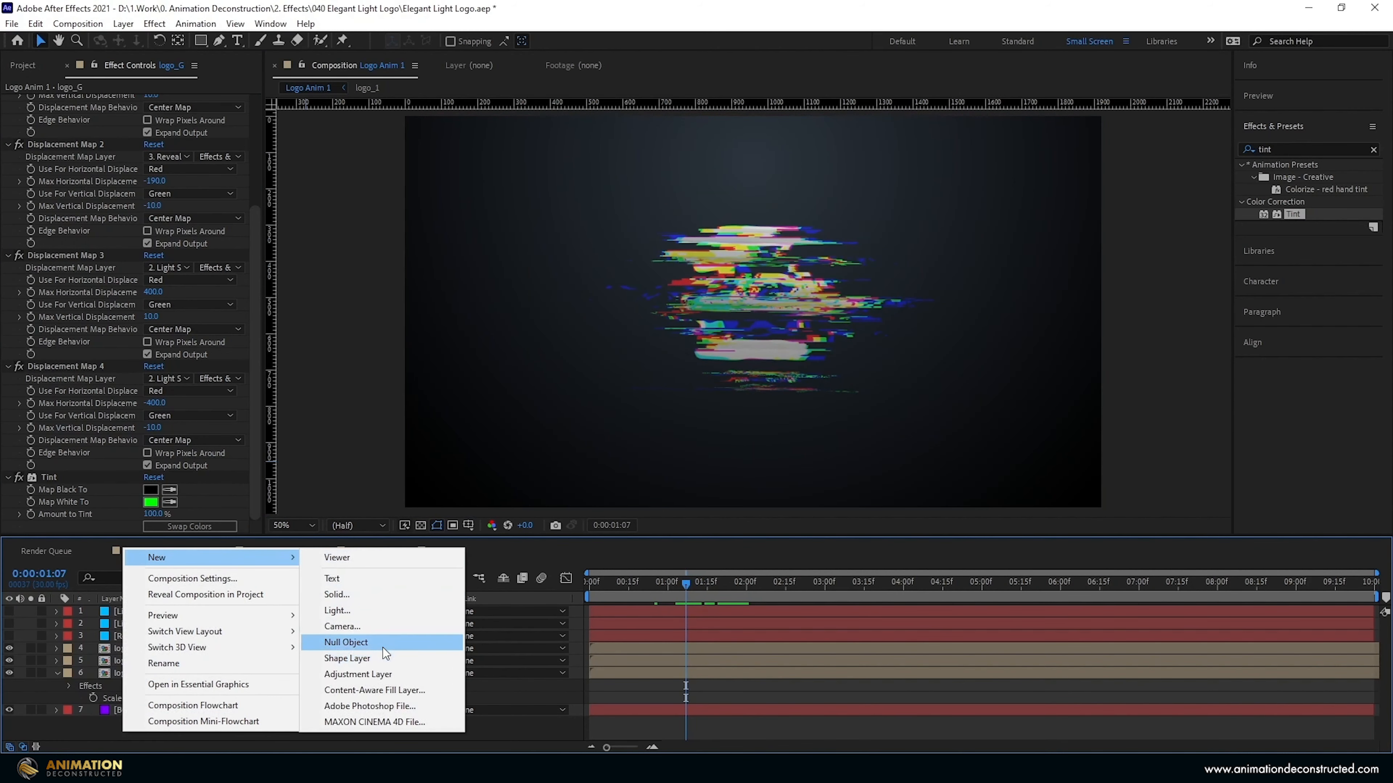
left_click(378, 674)
left_click(1288, 149)
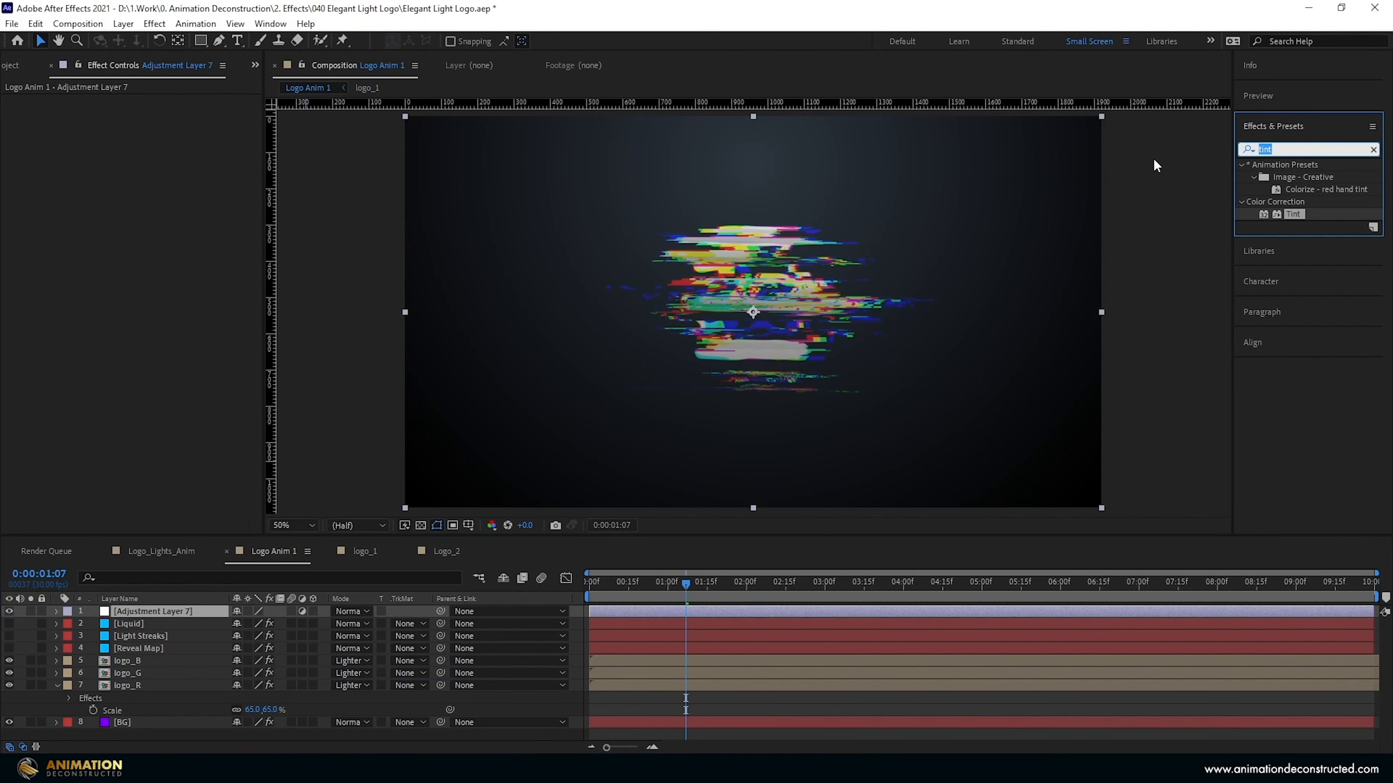
type("glow")
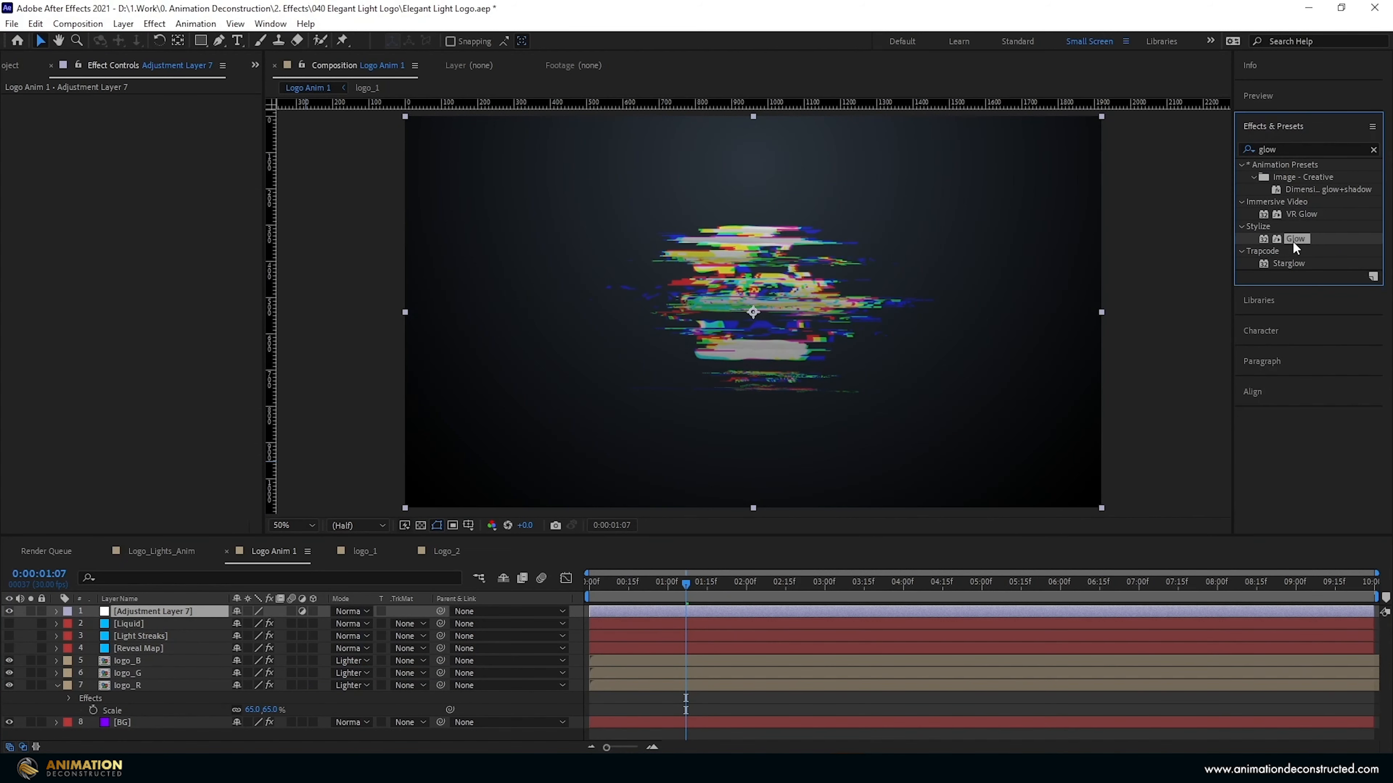
left_click_drag(1295, 238, 460, 284)
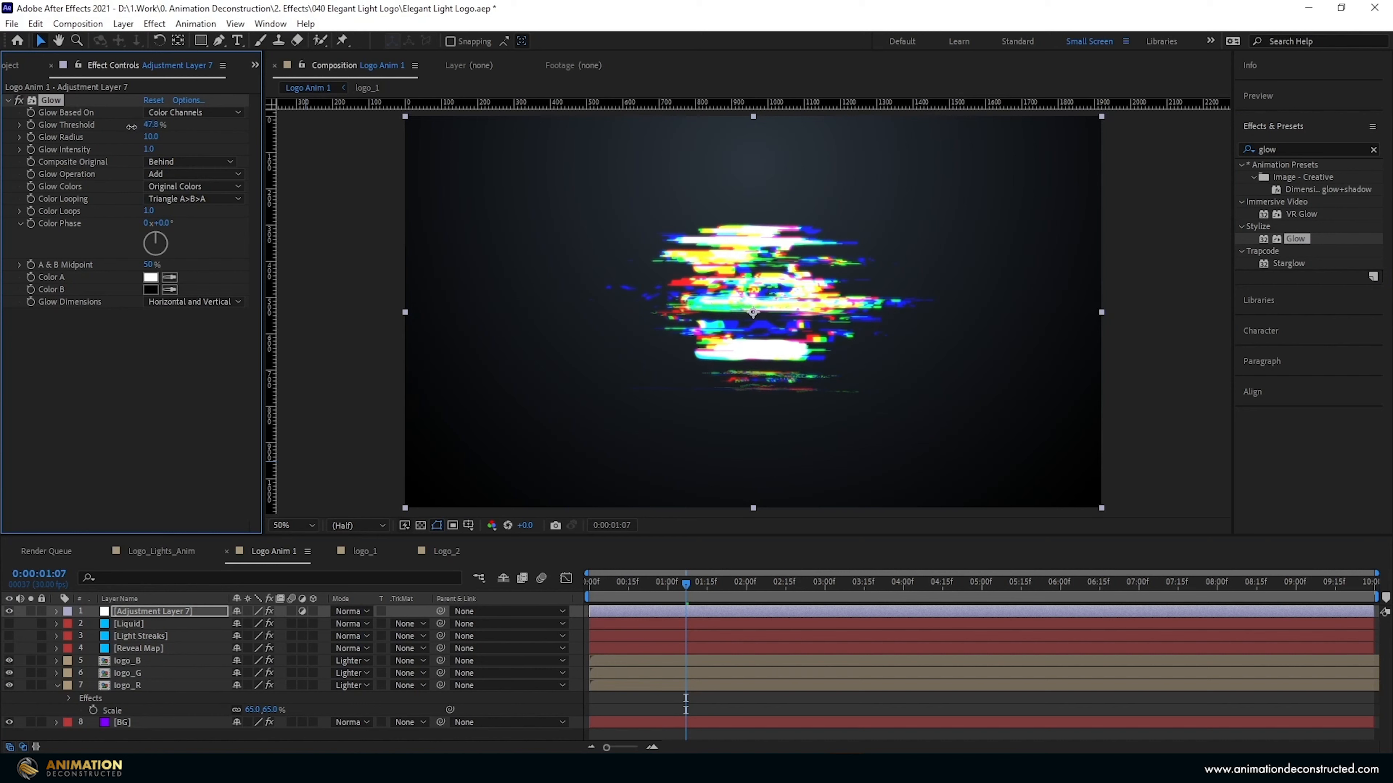
Step: Set the adjustment layer's Glow Threshold to 33% and Glow Radius to 150
left_click(157, 120)
type("33")
key("Return")
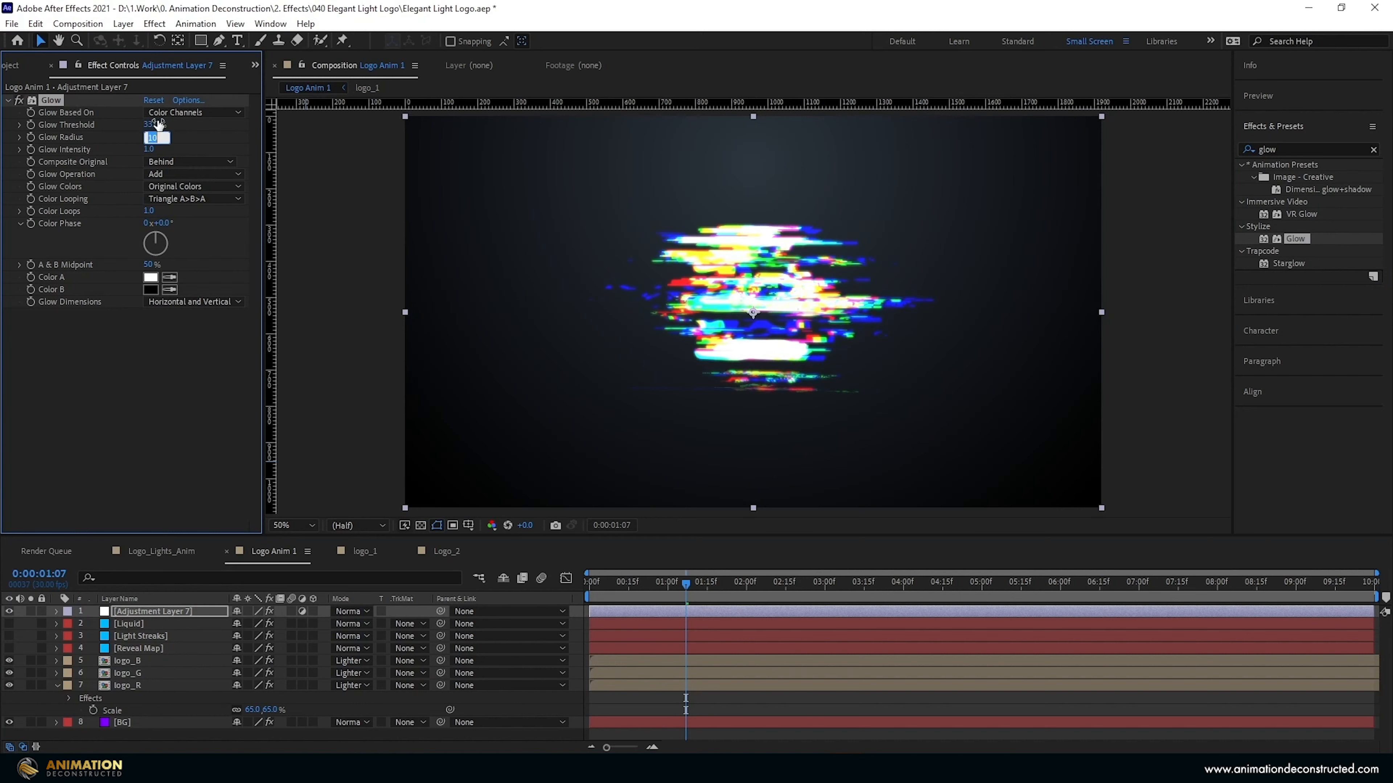
left_click_drag(151, 138, 231, 136)
left_click(152, 137)
type("150")
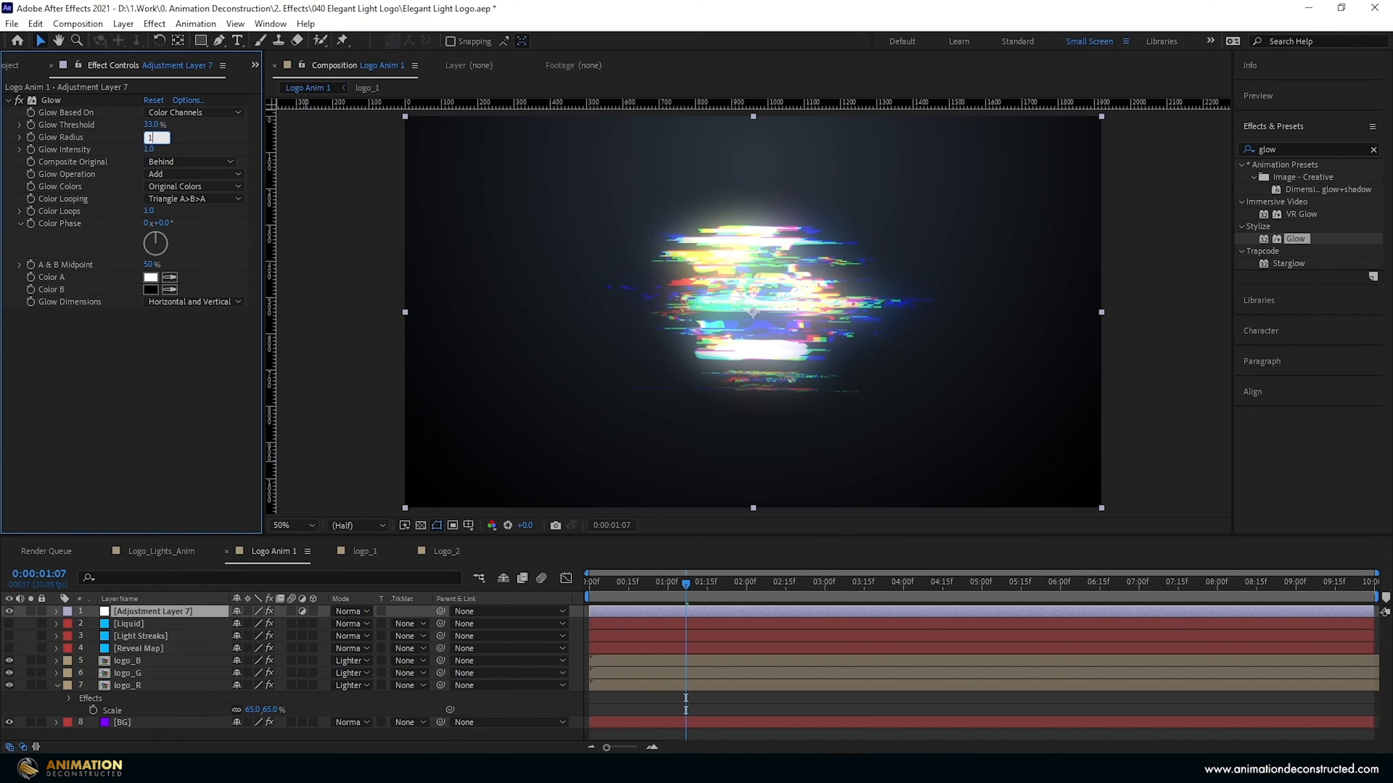
key("Return")
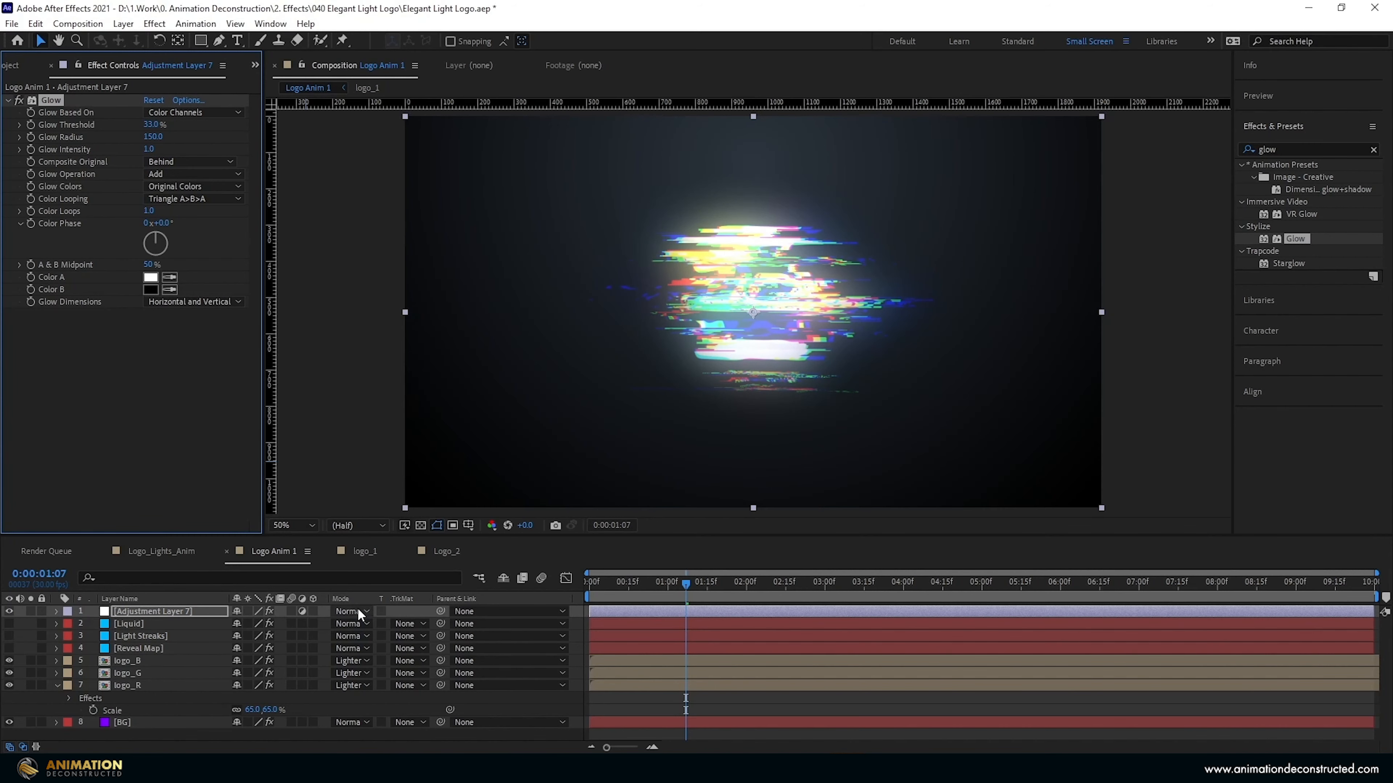
Step: Set the adjustment layer's blending mode to Screen and its Glow Dimensions to Horizontal
left_click(356, 611)
left_click(415, 315)
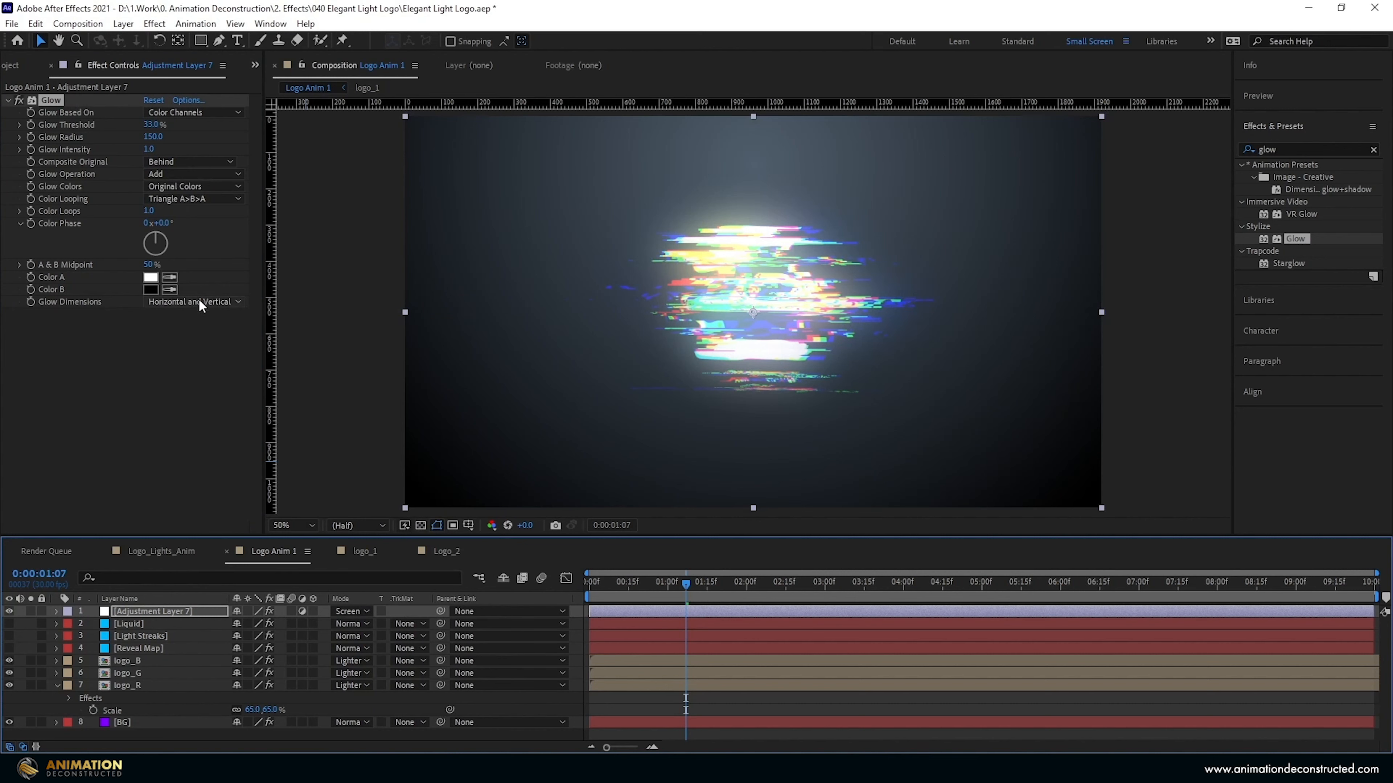
left_click(217, 301)
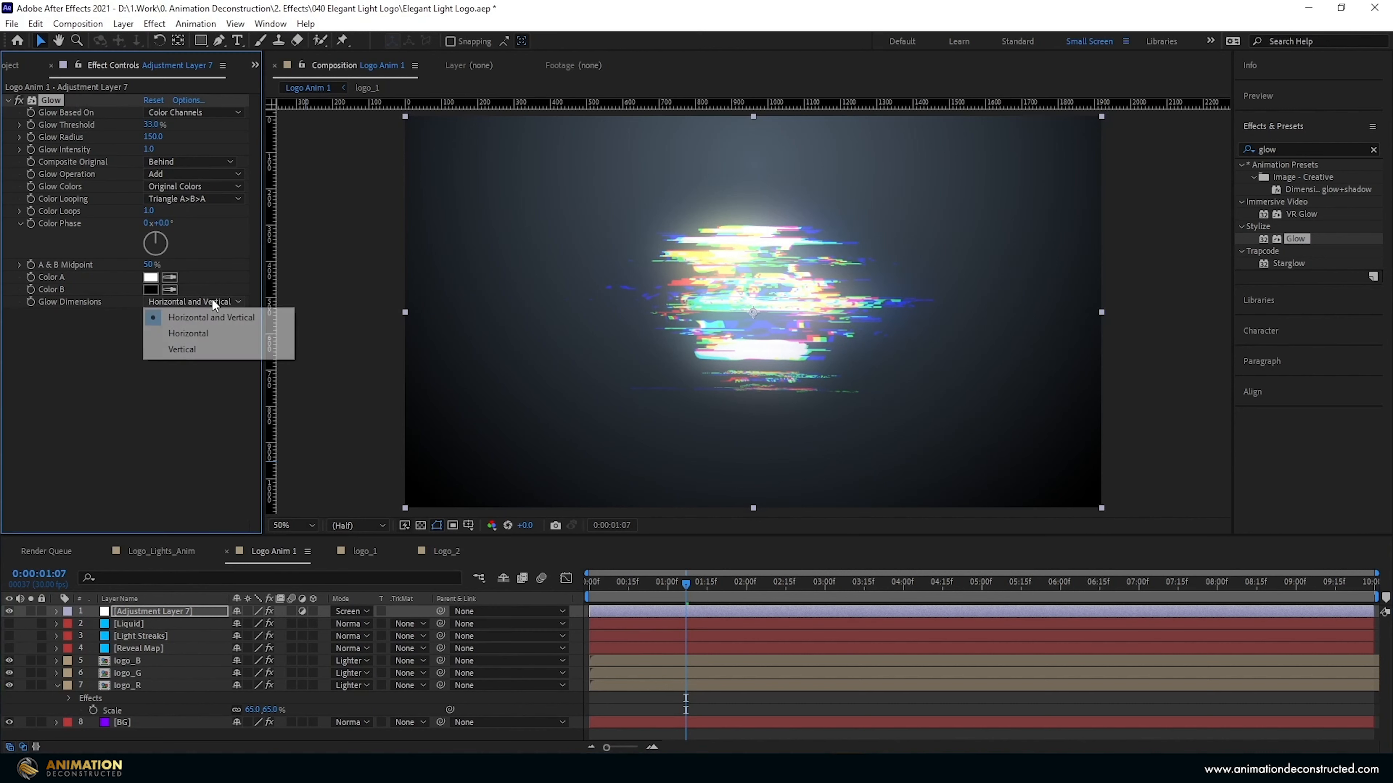
left_click(213, 336)
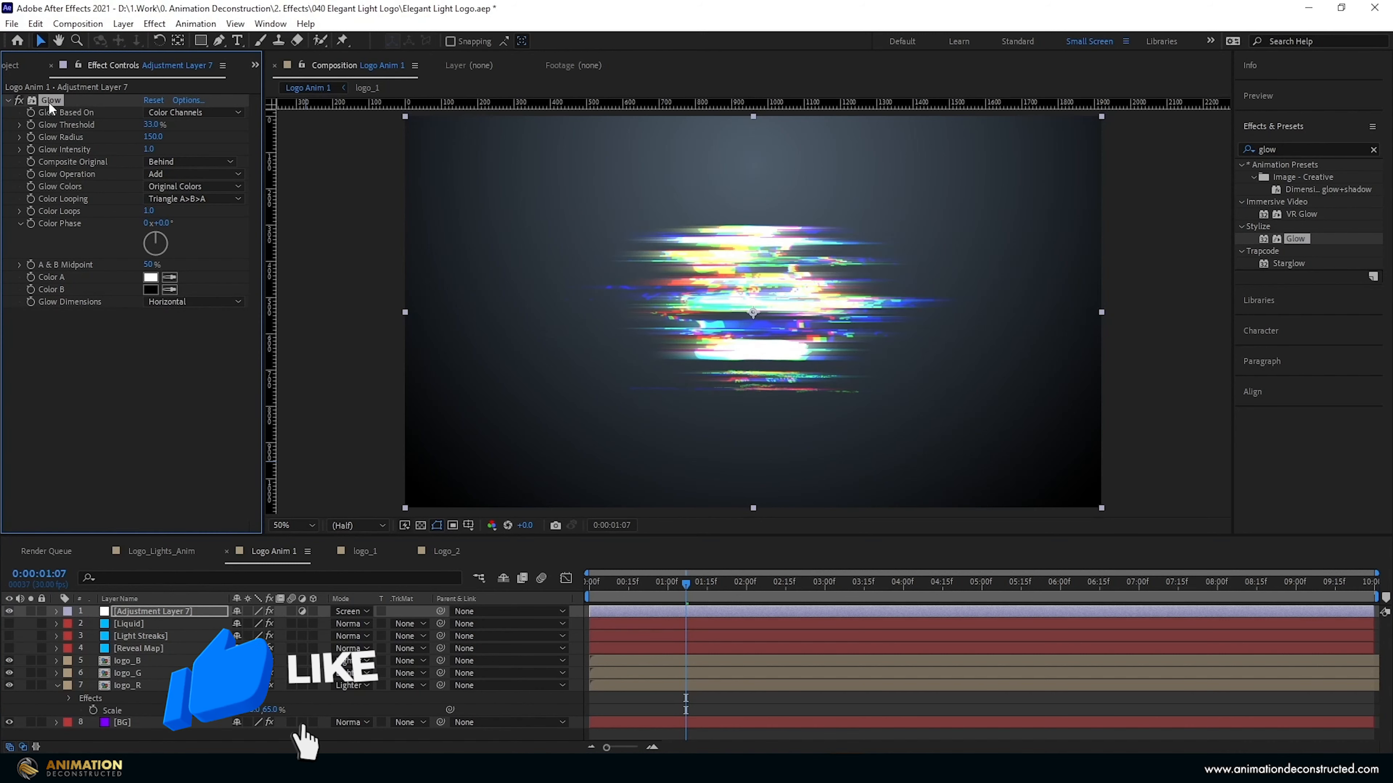
Step: Duplicate the Glow effect and set the copy's threshold to 66% and radius to 120
key("ctrl+d")
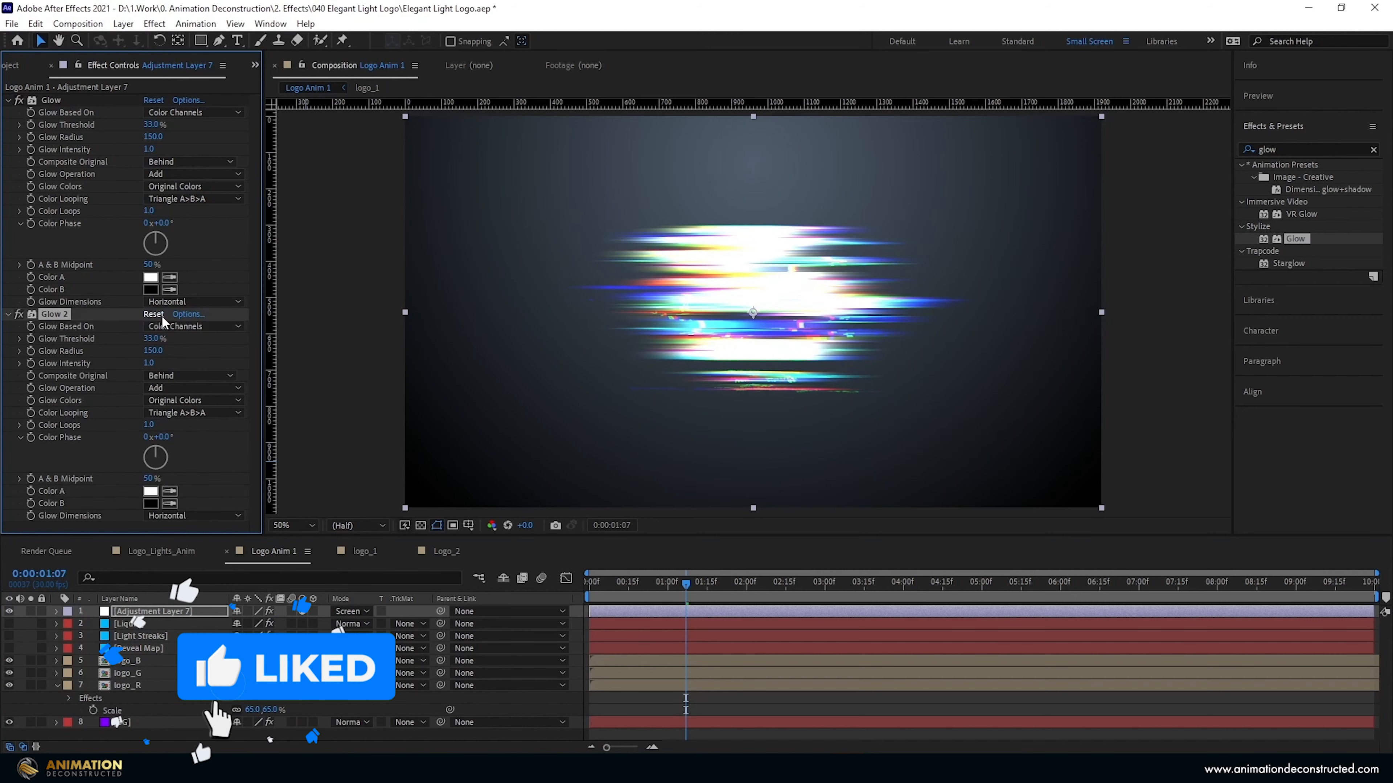
left_click(154, 338)
type("66")
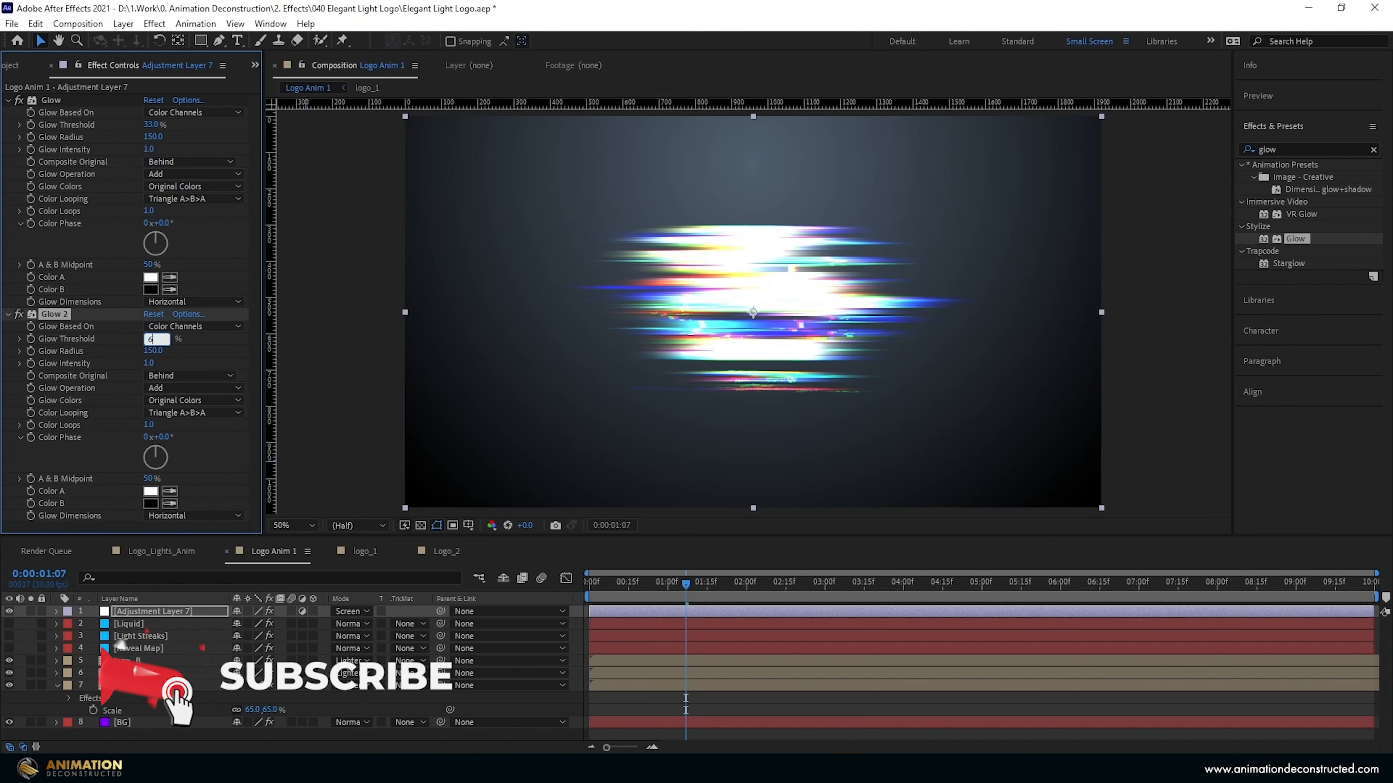
key("Tab")
type("120")
key("Return")
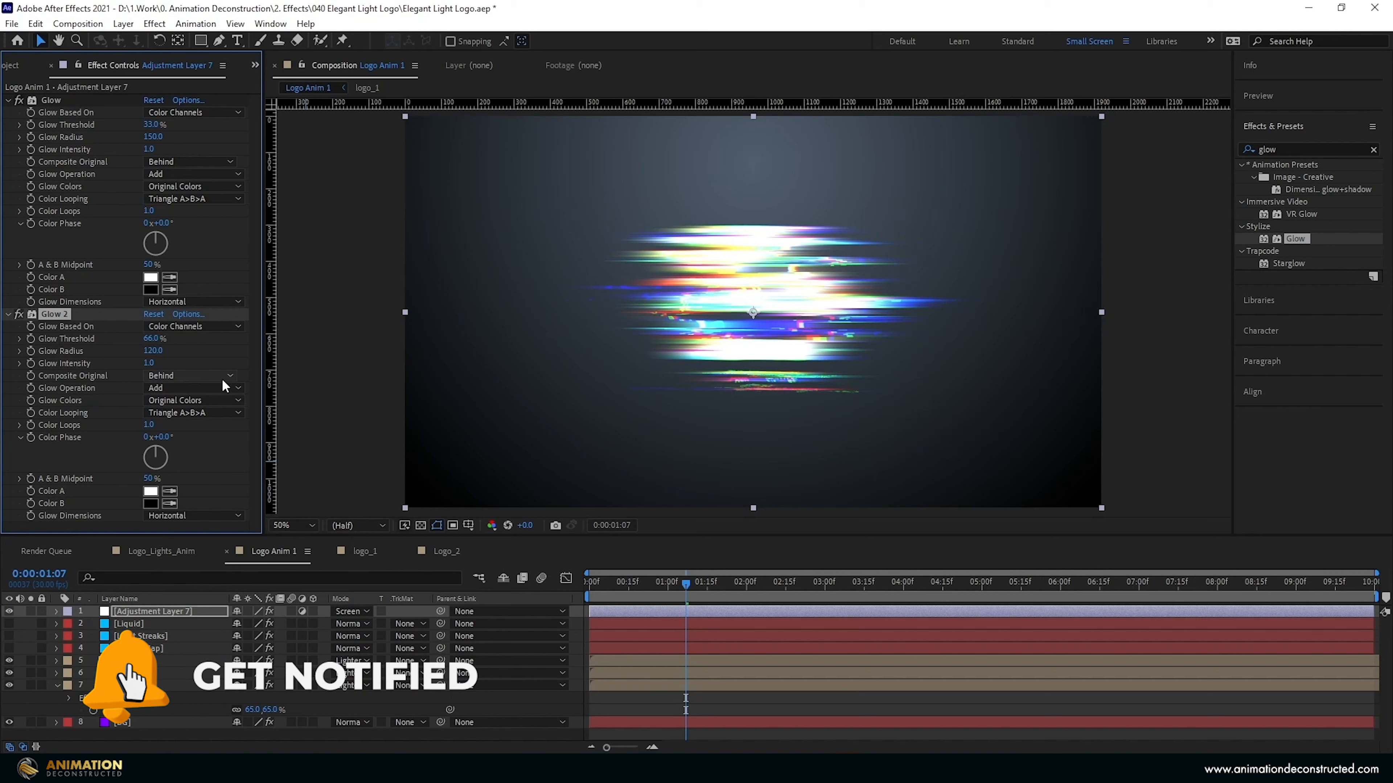
Step: Keyframe the adjustment layer's Opacity at 100% on 0:00:01:10 and 0% on 0:00:02:00
left_click(748, 582)
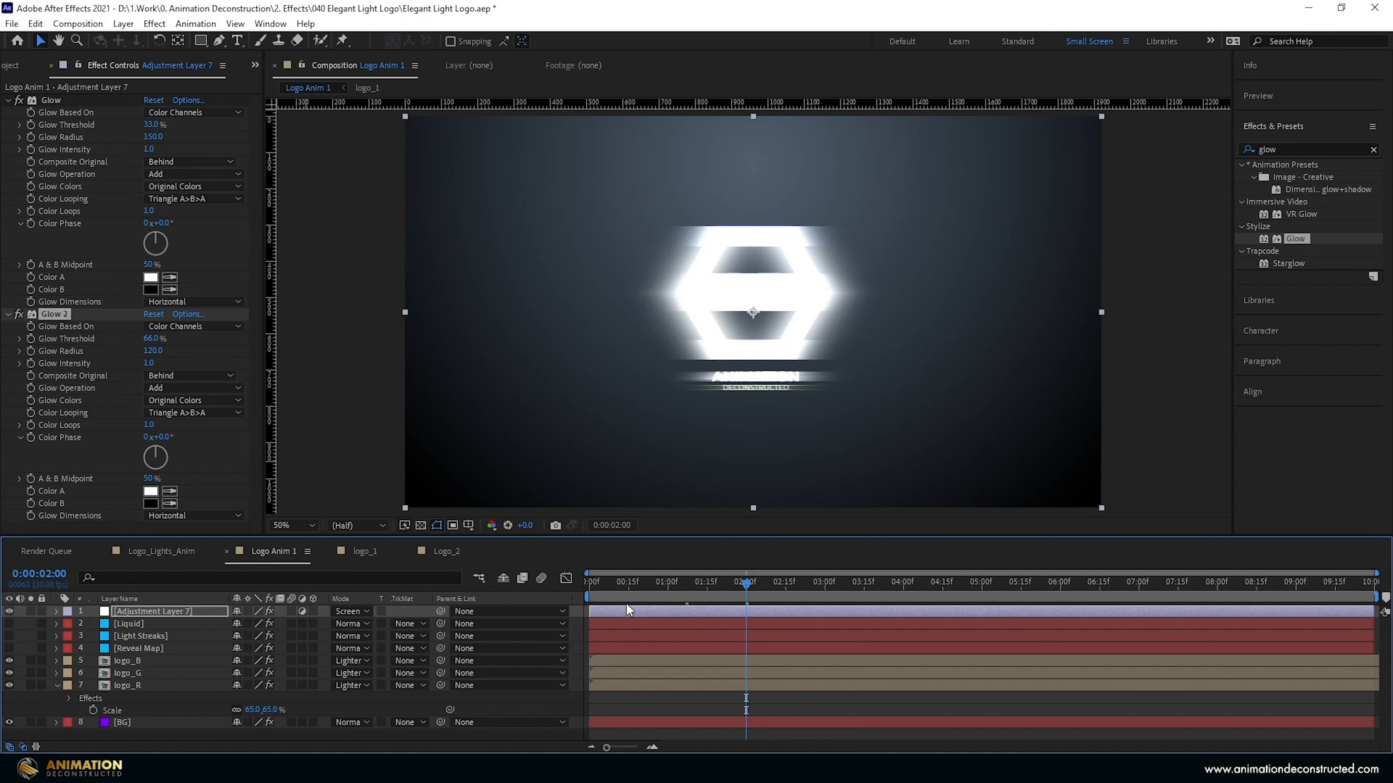
key("t")
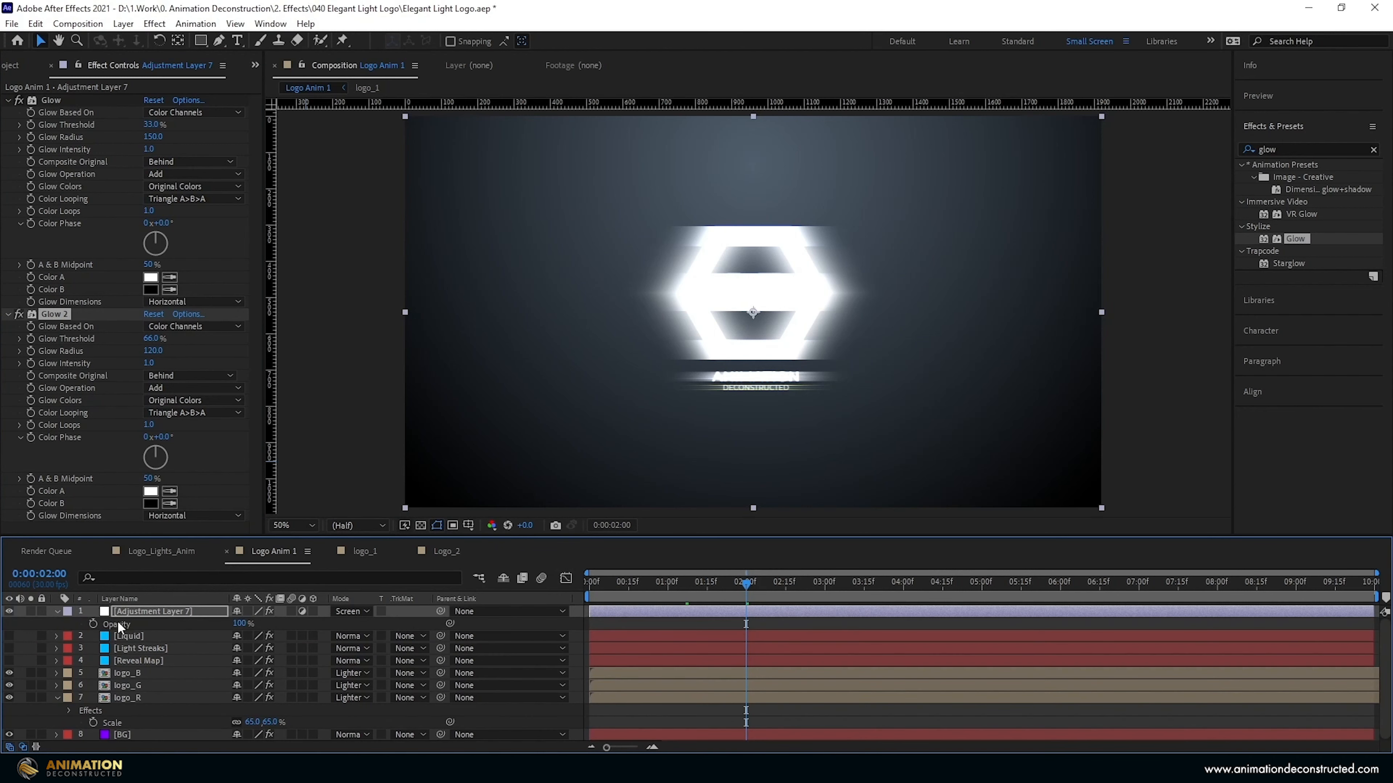
left_click(93, 624)
left_click_drag(239, 625, 52, 627)
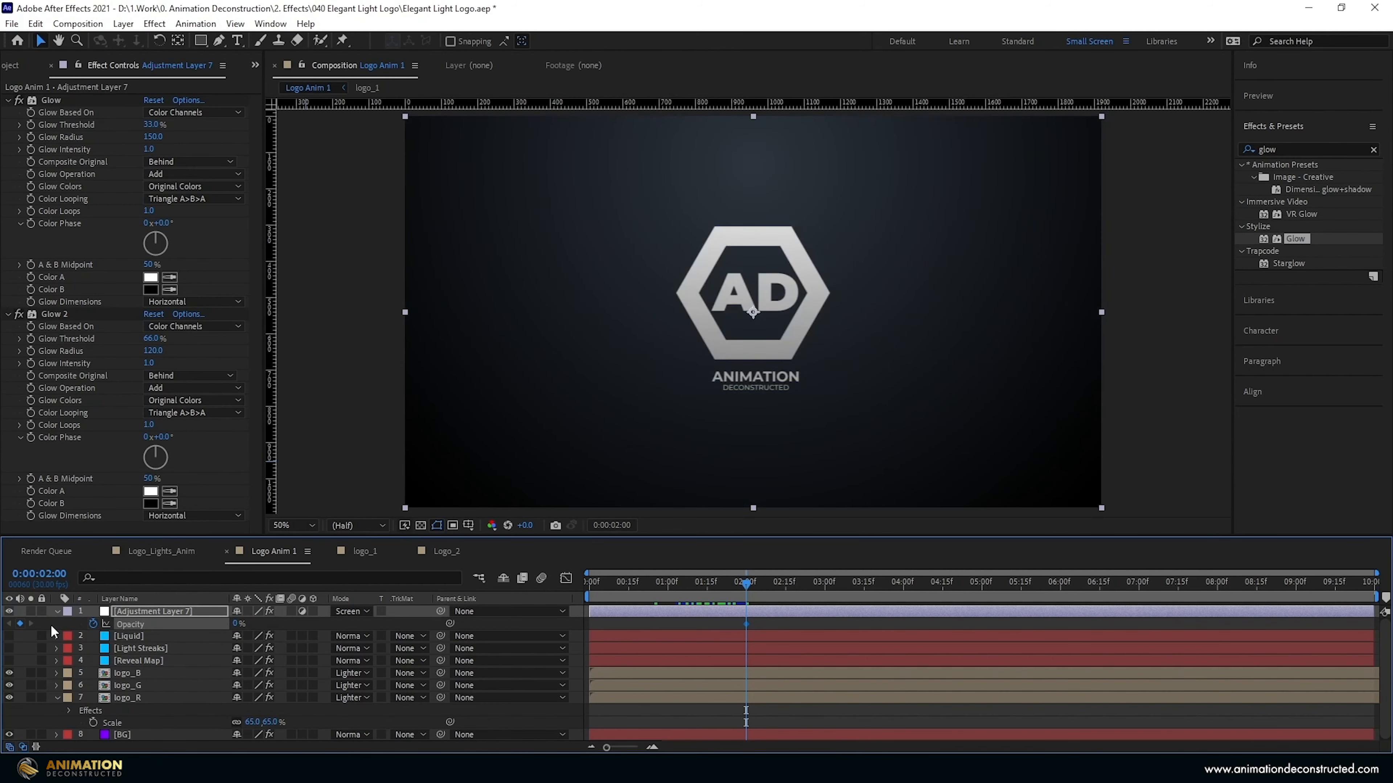
key("shift+Page_Up")
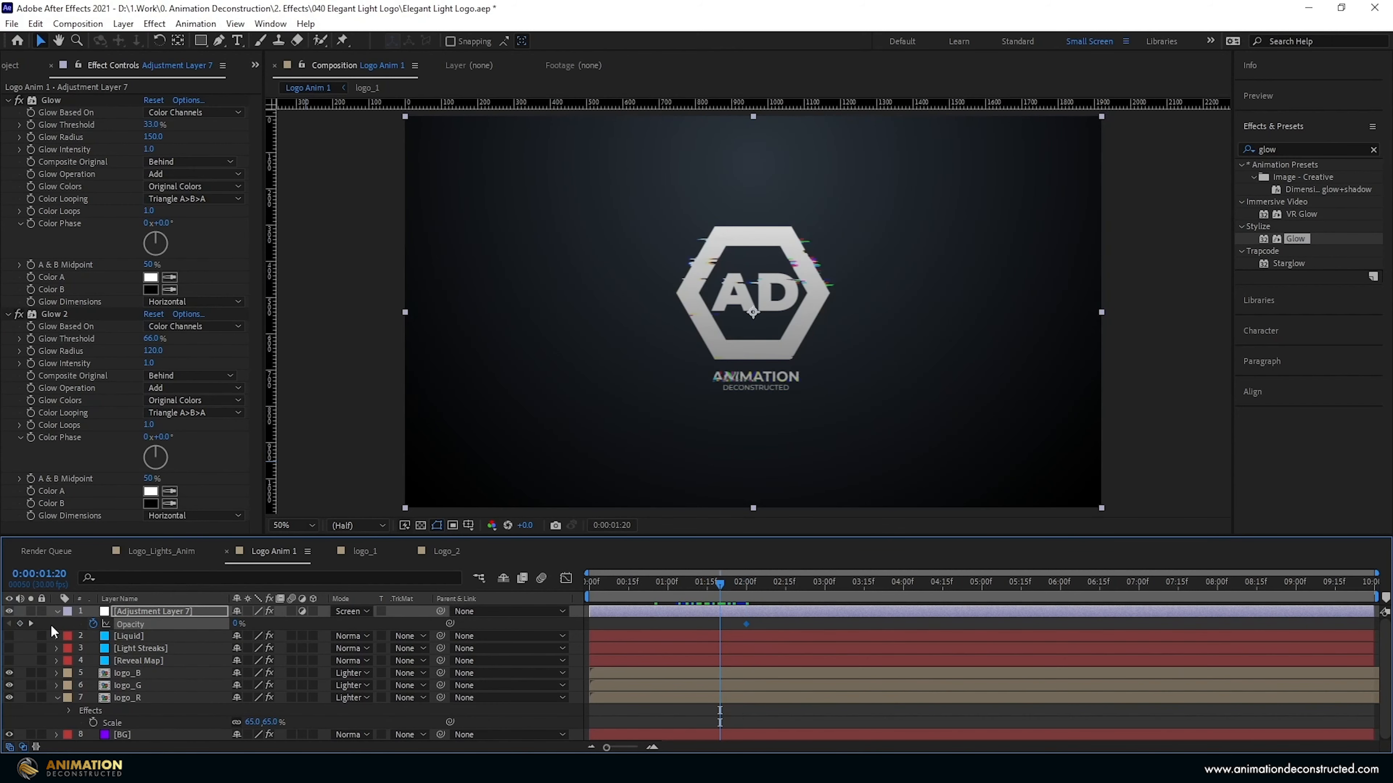
key("shift+Page_Up")
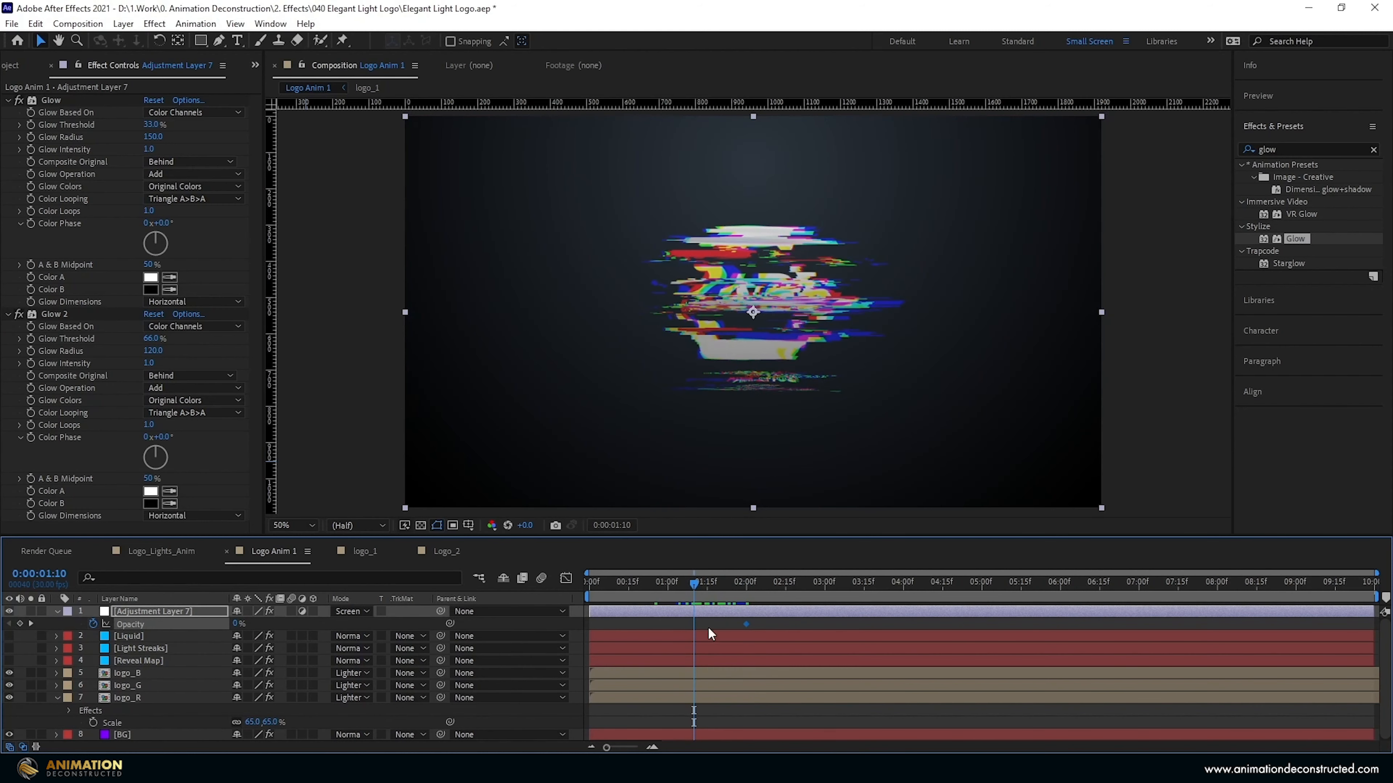
left_click_drag(239, 625, 593, 657)
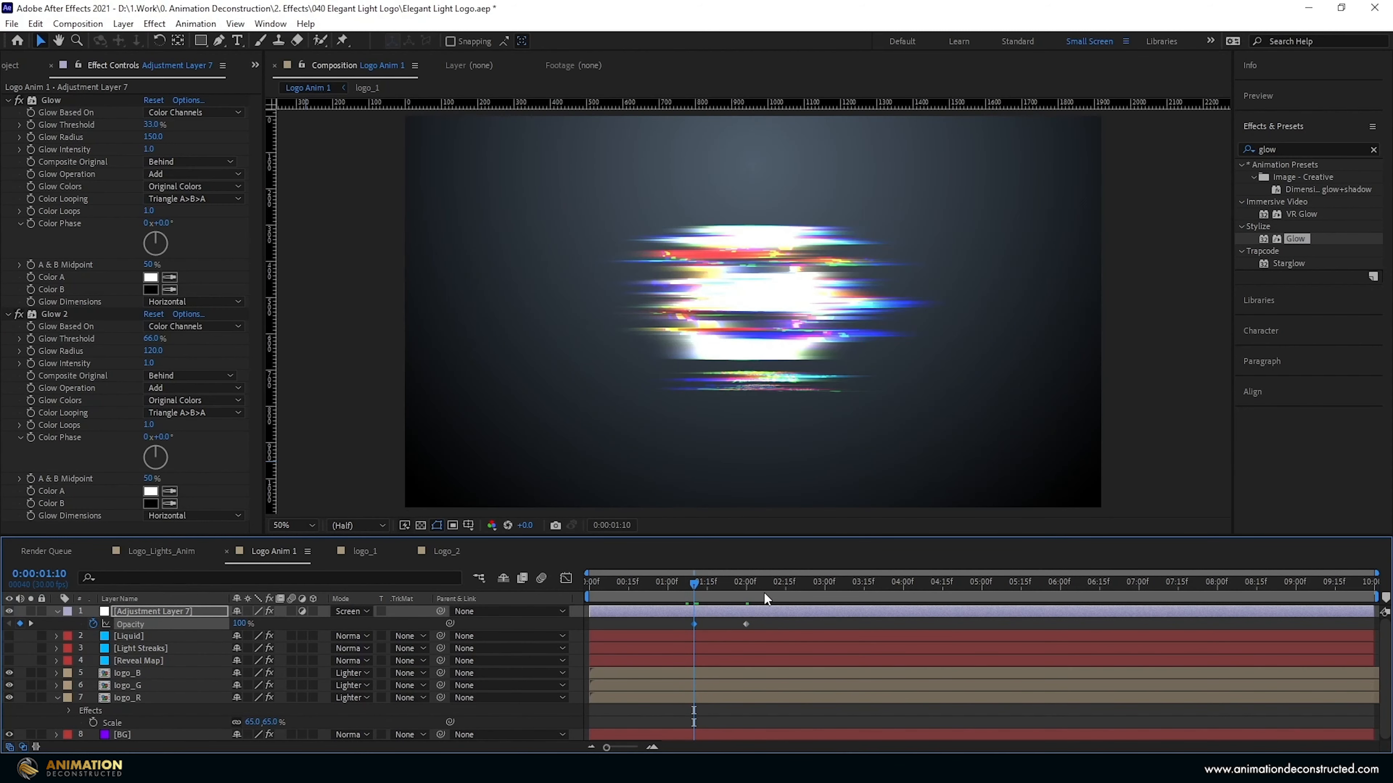
Step: Preview the glow fade and rename the adjustment layer as Glow 1
key("space")
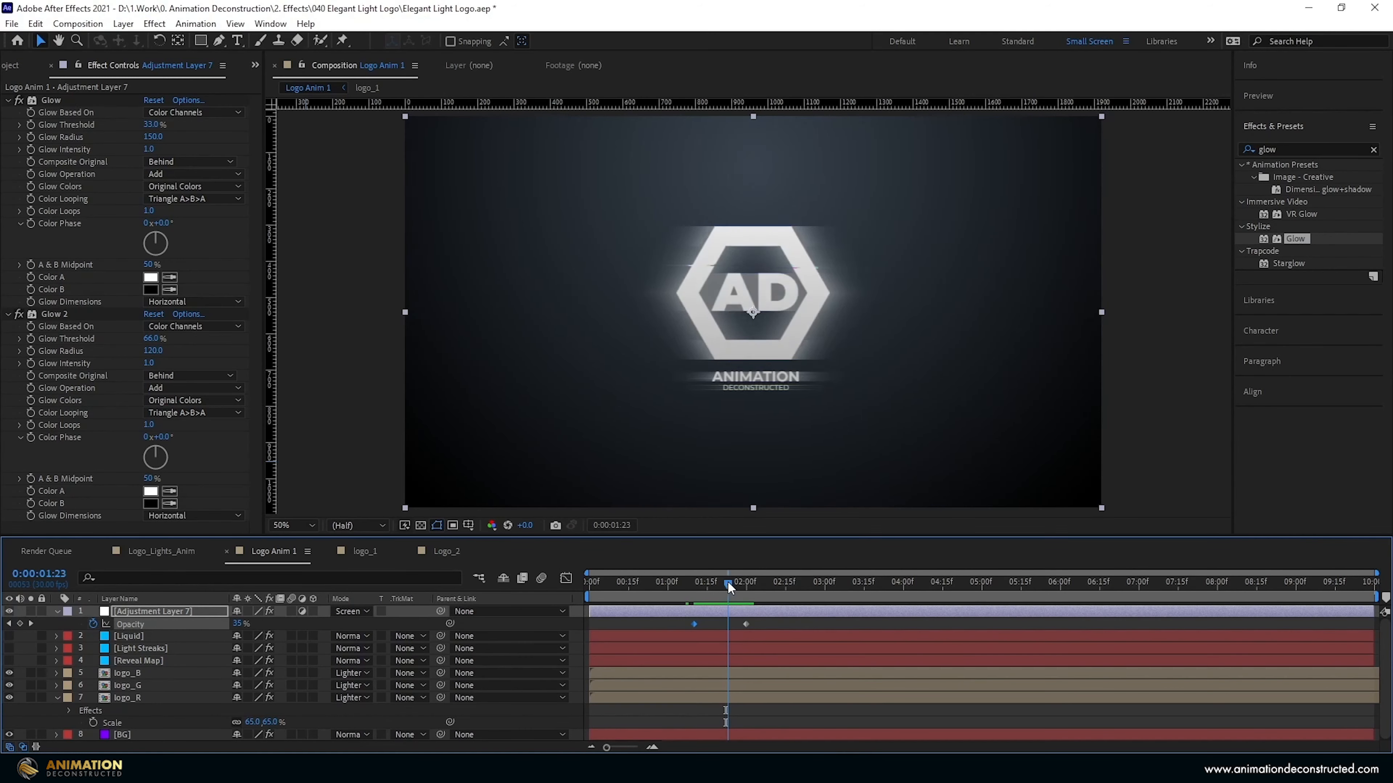
mouse_move(727, 581)
left_mouse_down()
mouse_move(761, 585)
mouse_move(606, 597)
mouse_move(642, 583)
left_mouse_up()
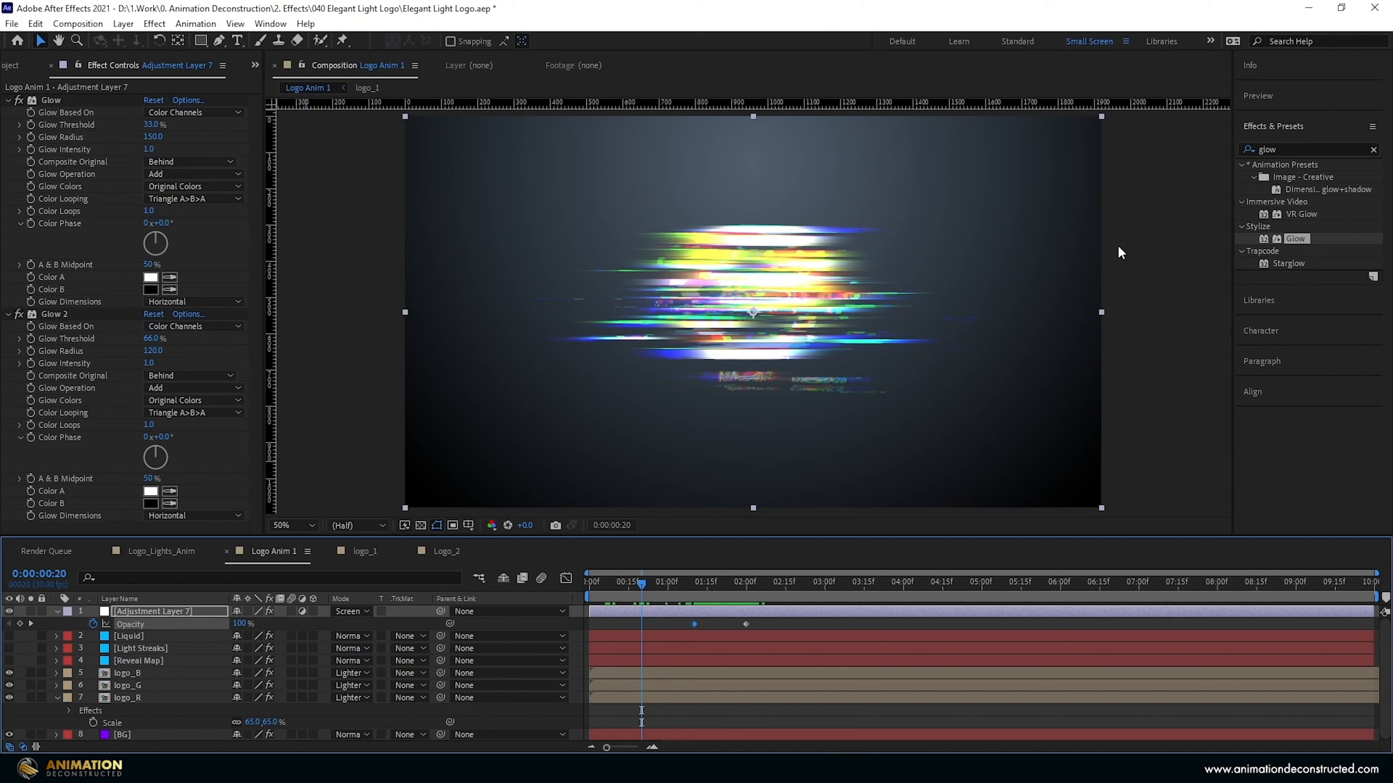
type("Glow 1")
key("Return")
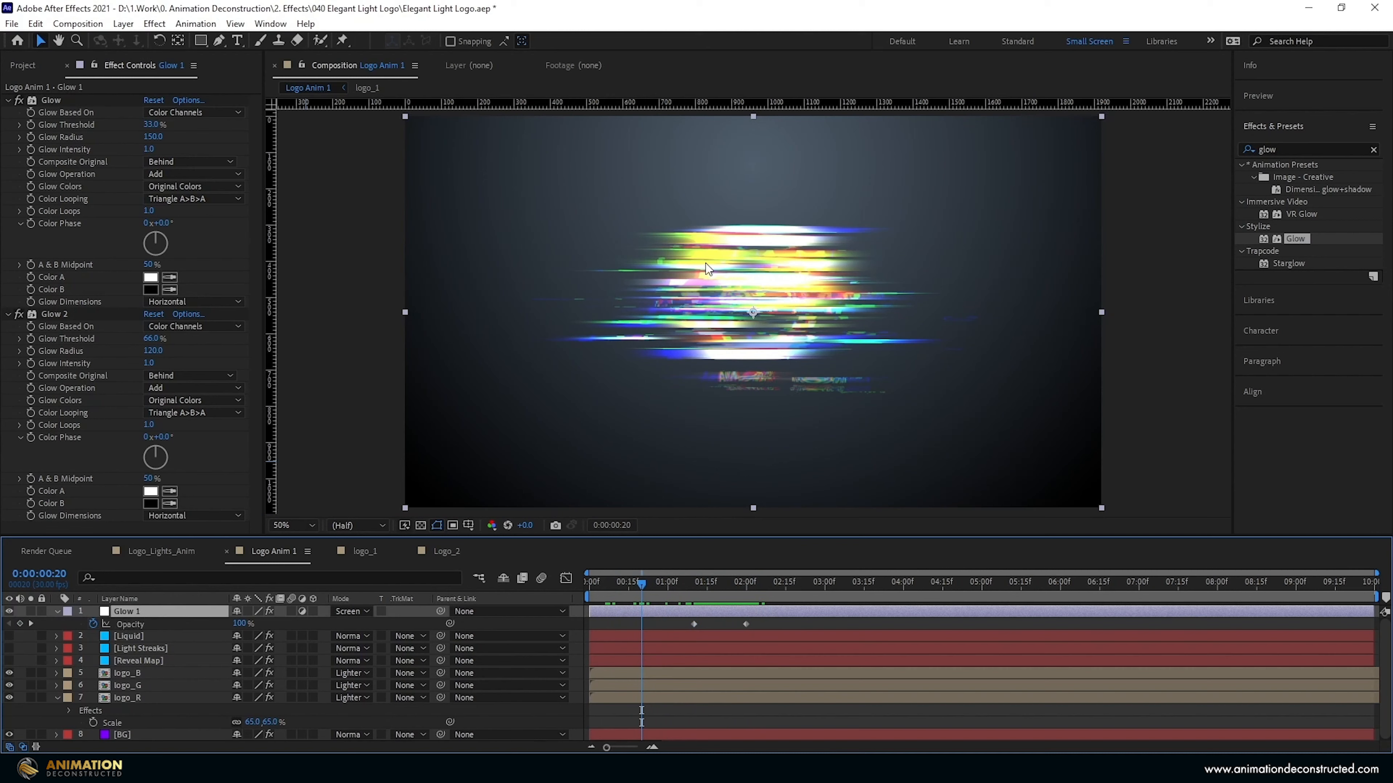
Step: Duplicate logo_B and remove all the Displacement Map effects and the Tint from the copy, keeping only Set Matte
left_click(125, 673)
key("ctrl+d")
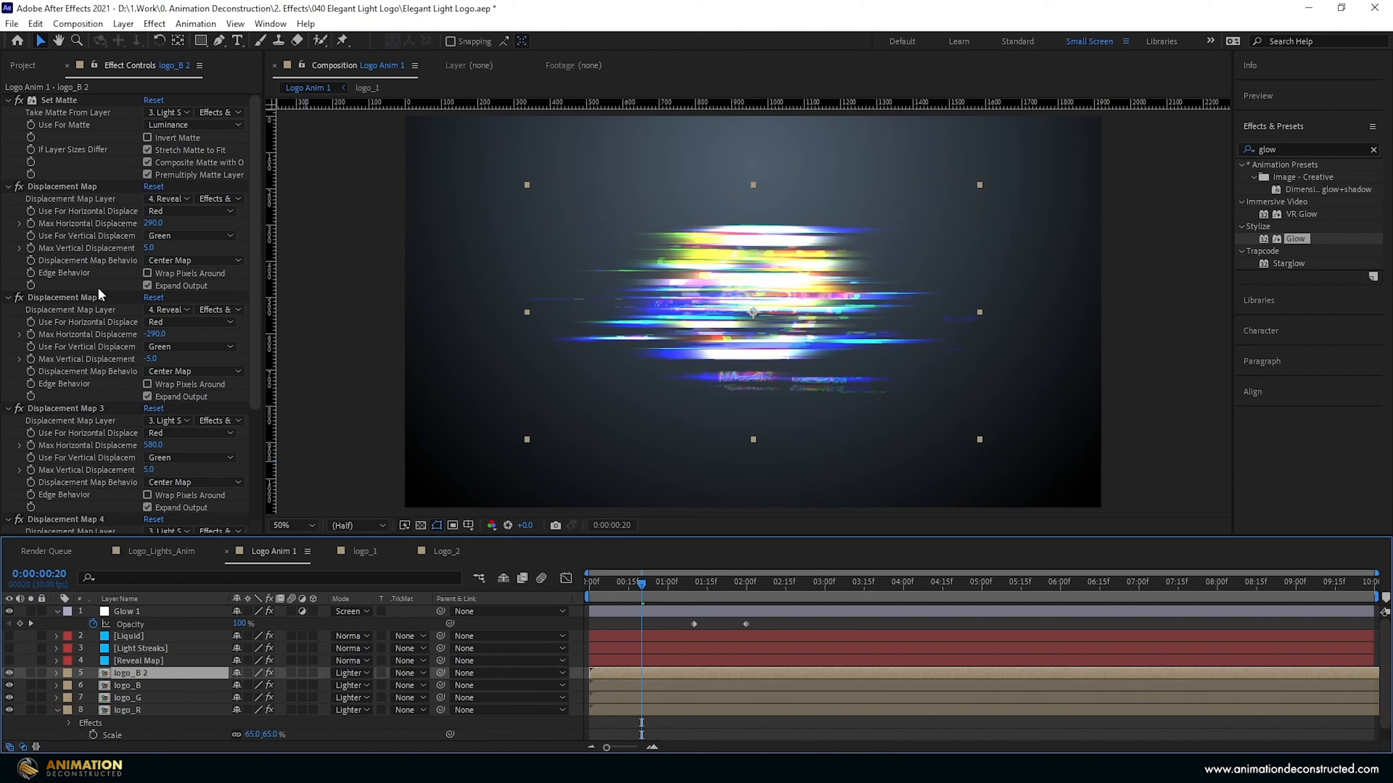
scroll(44, 477, "down", 4)
left_click(18, 477)
scroll(58, 289, "up", 3)
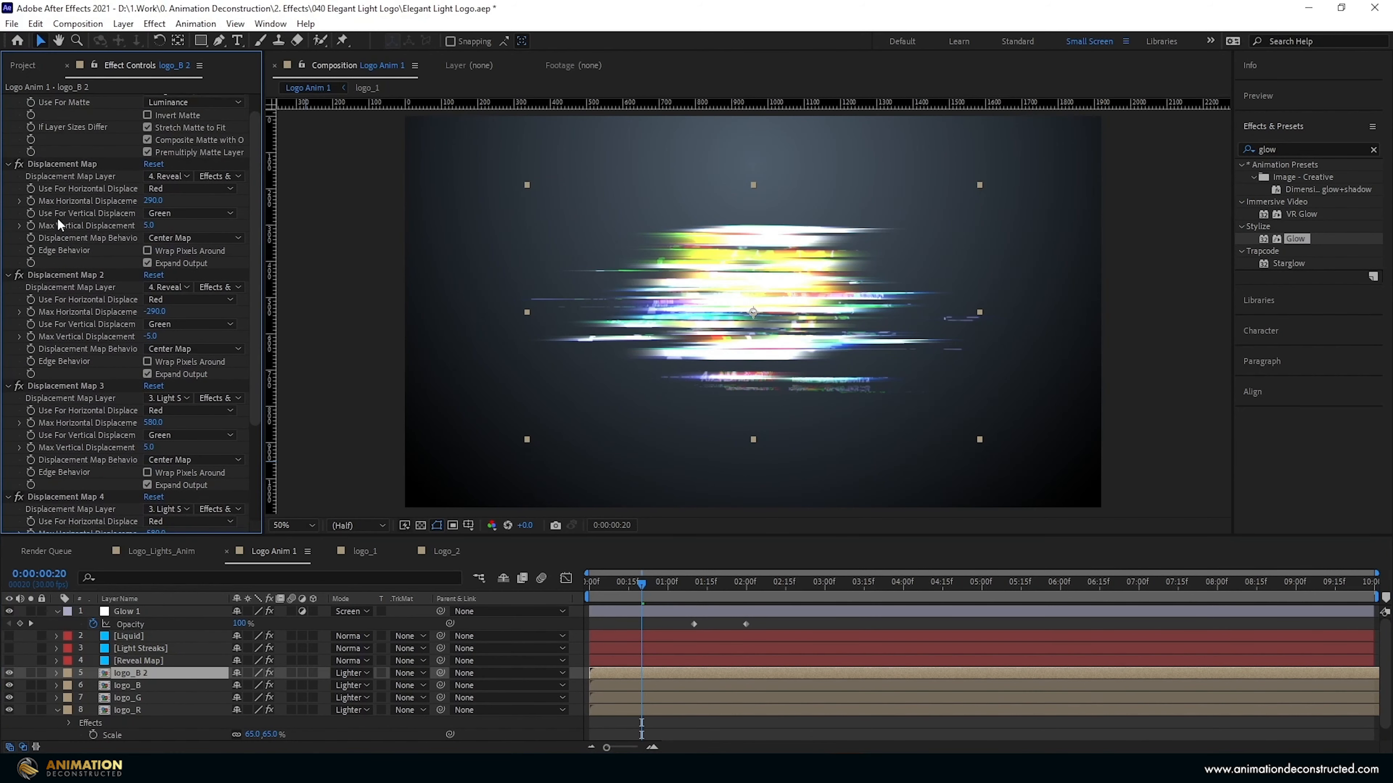
scroll(84, 296, "down", 3)
left_click(49, 478, "shift")
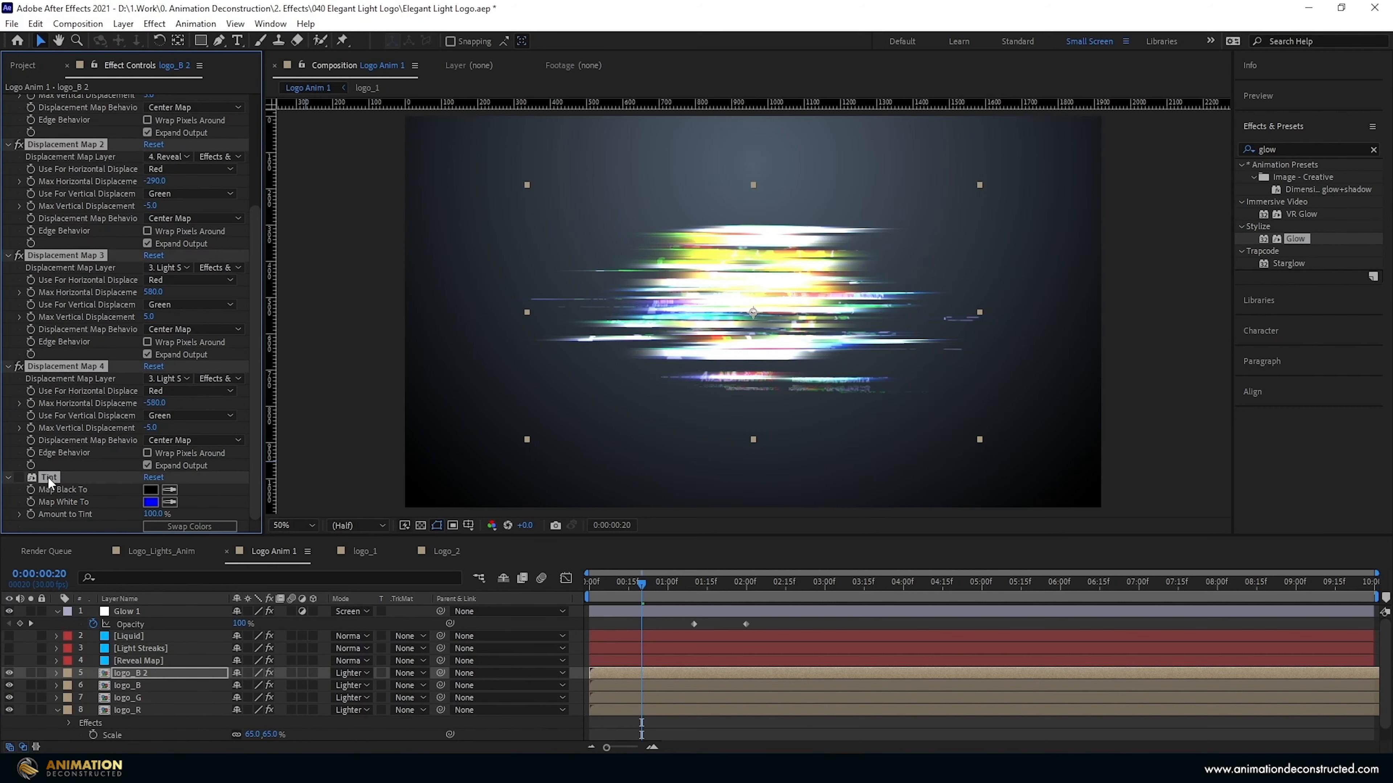
key("Delete")
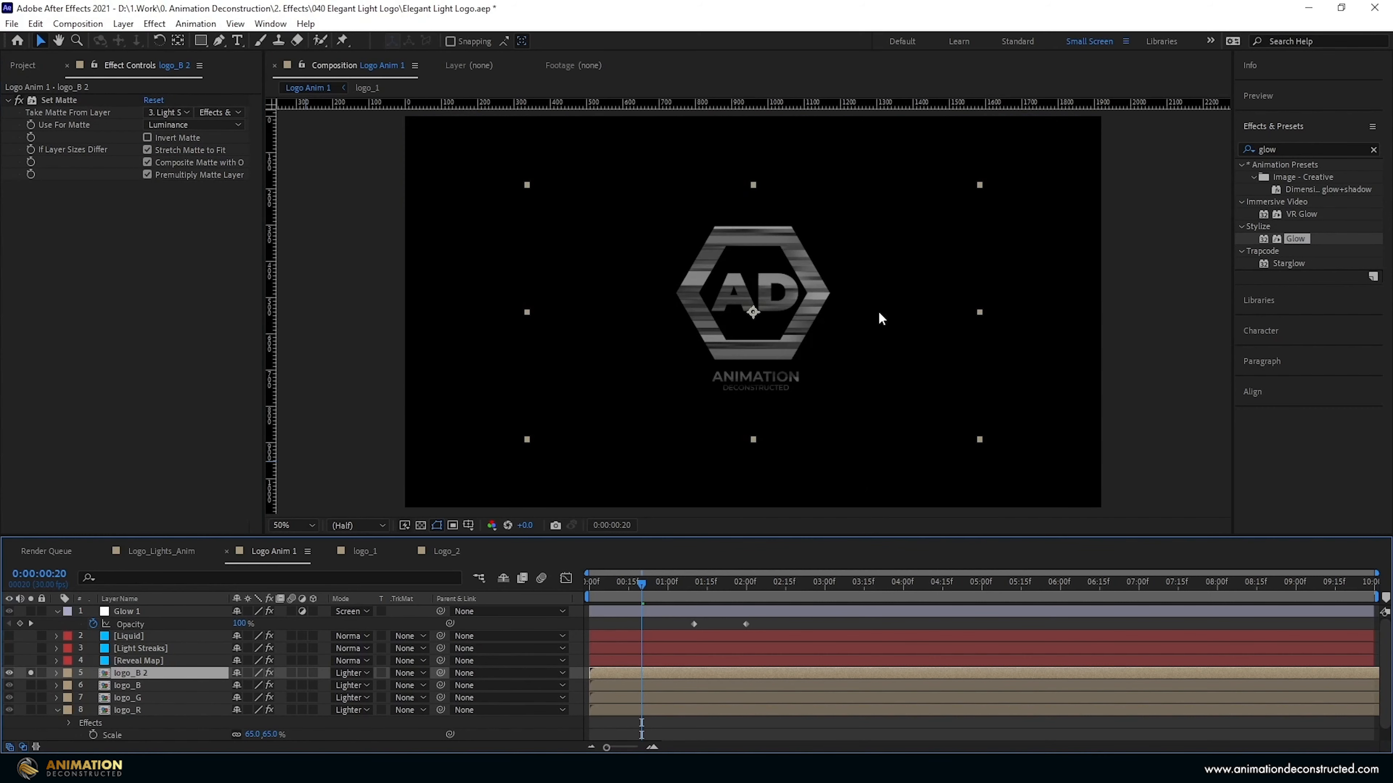
Step: Take the copy's Set Matte from the Liquid layer and add a Grow Bounds effect set to 800 pixels
left_click(168, 113)
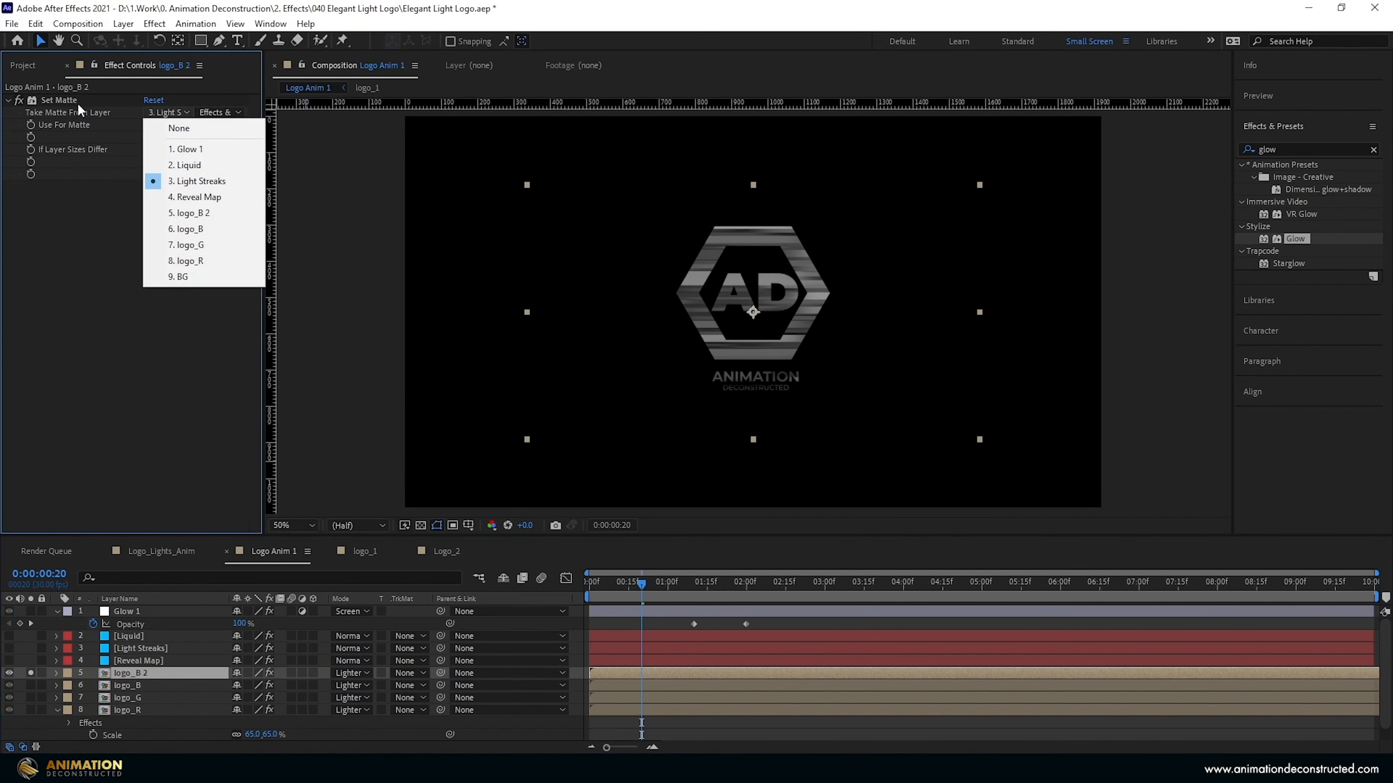
left_click(184, 165)
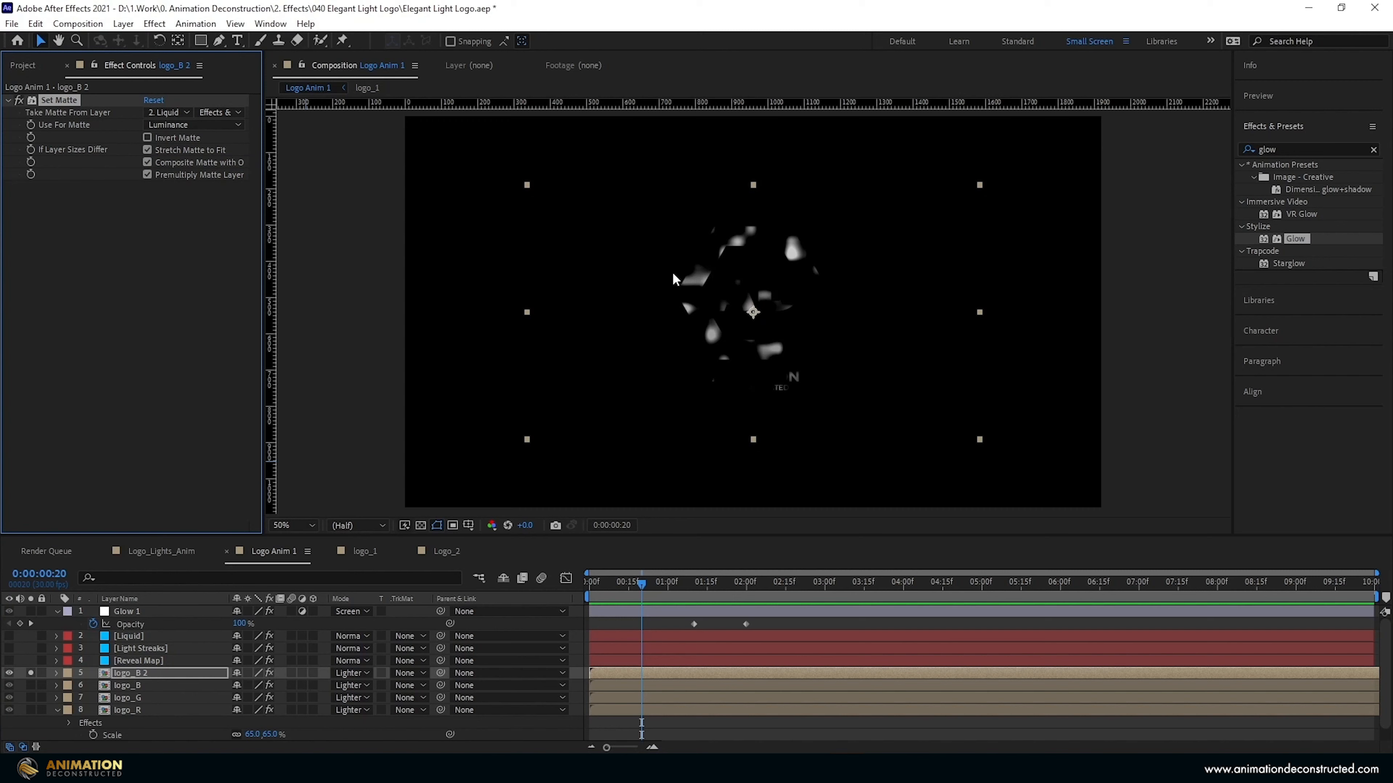
left_click(1300, 149)
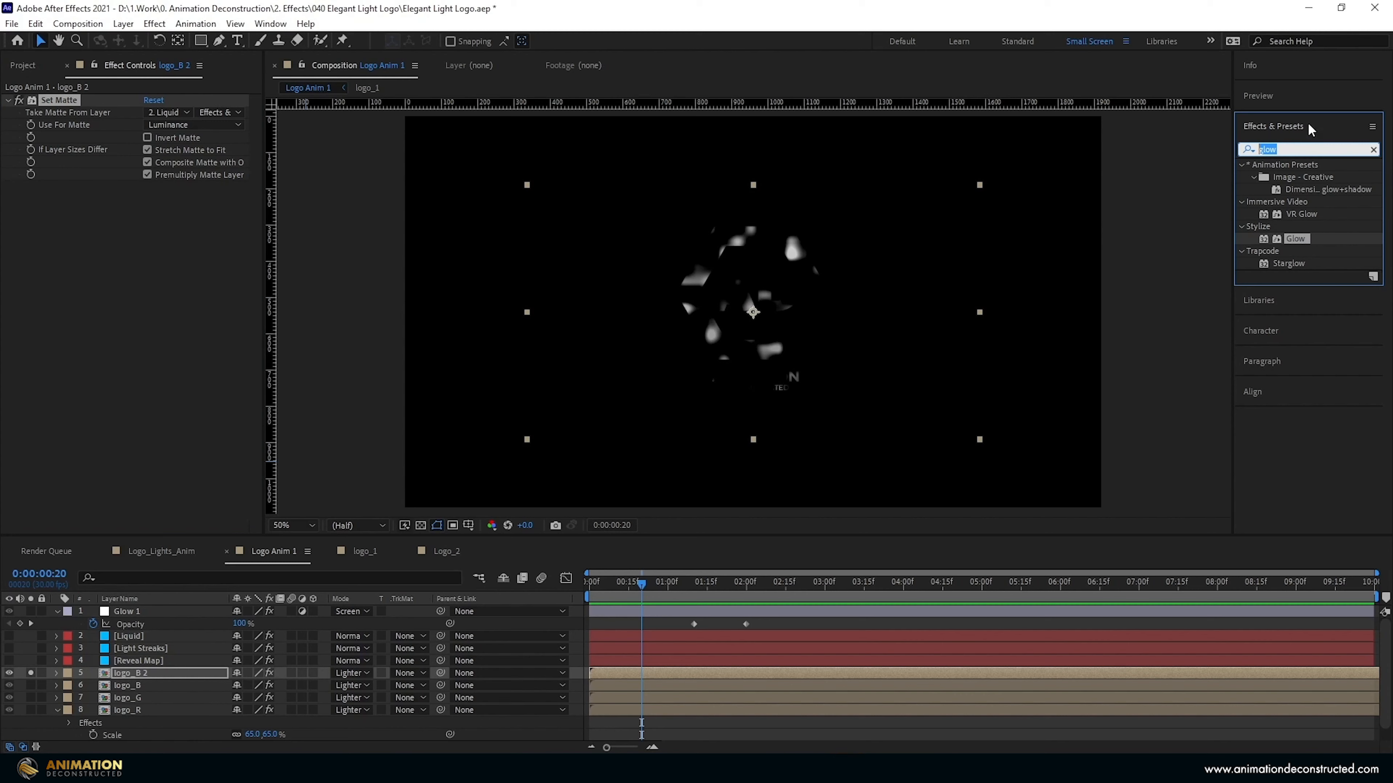
type("grow")
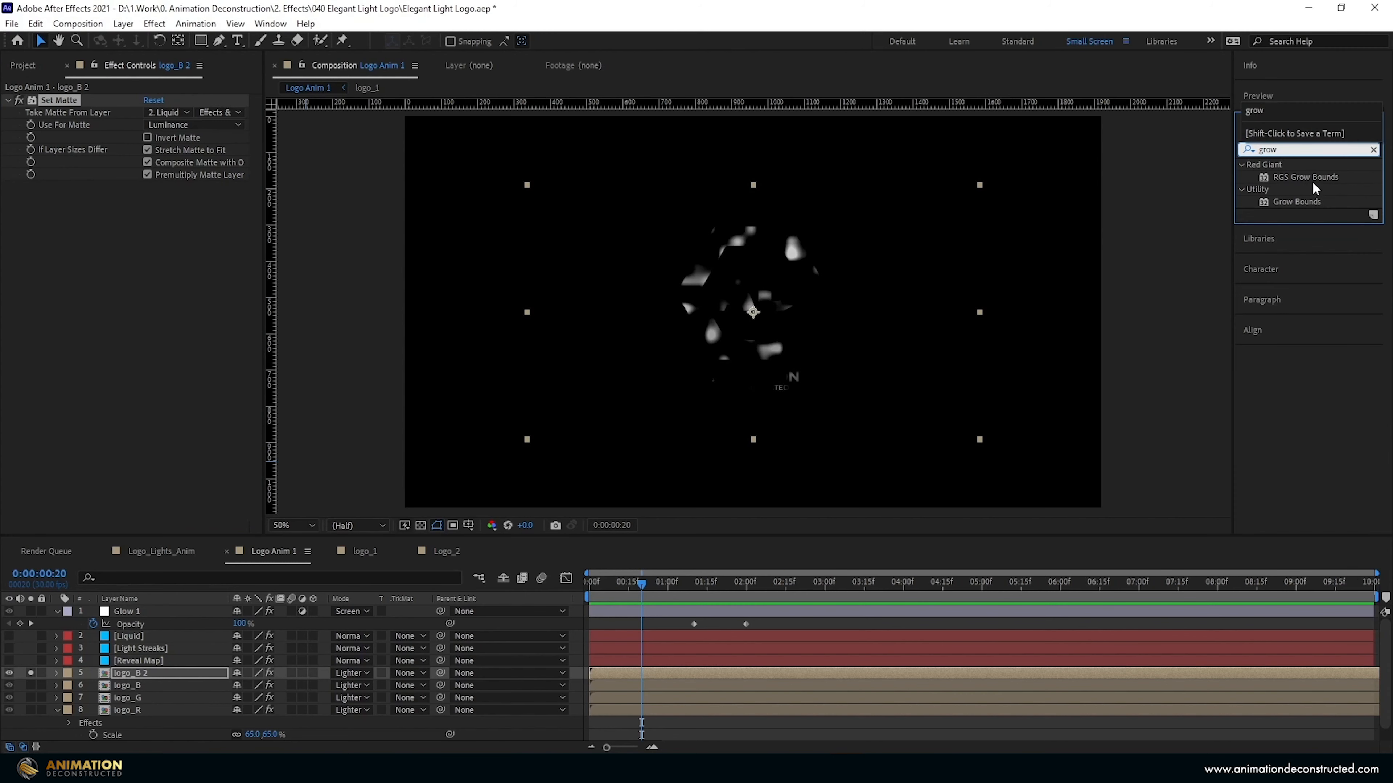
left_click_drag(1302, 204, 150, 199)
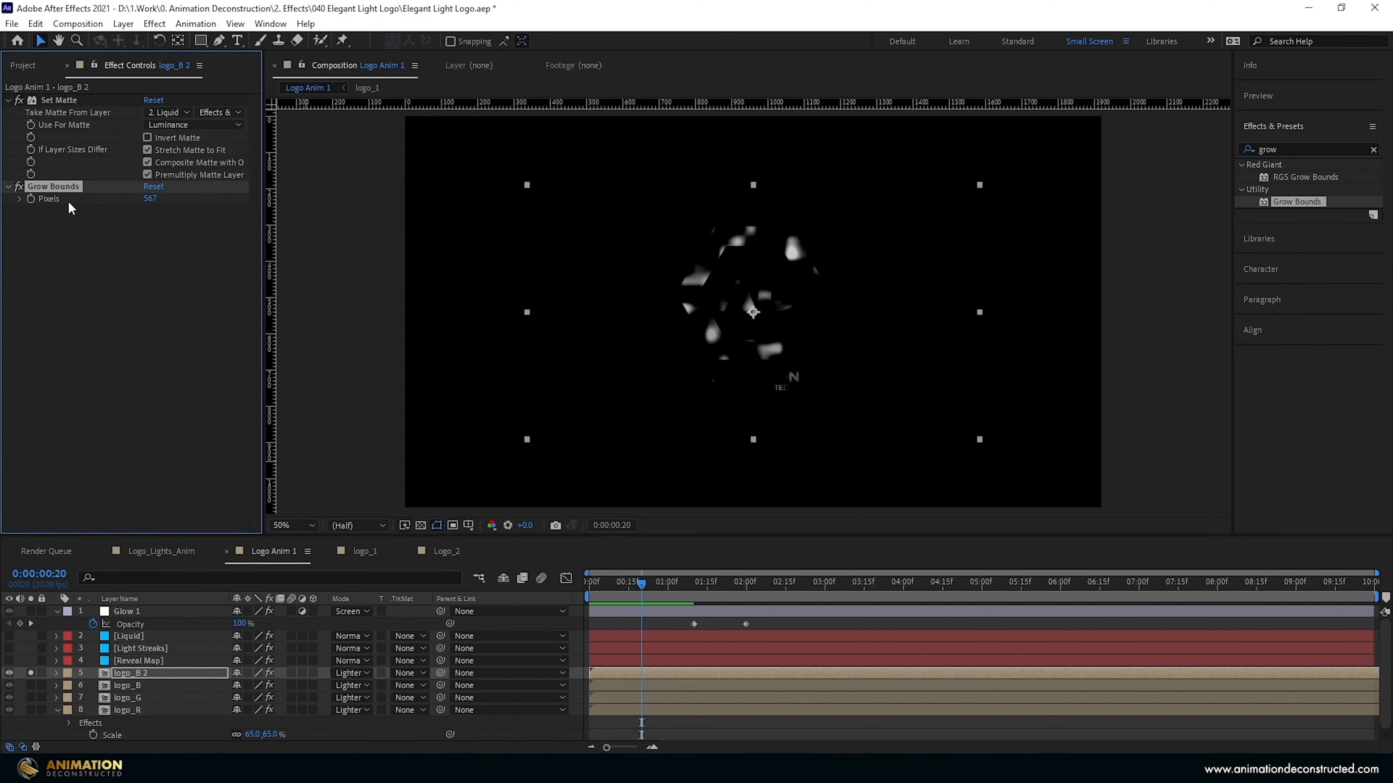
left_click(150, 200)
type("800")
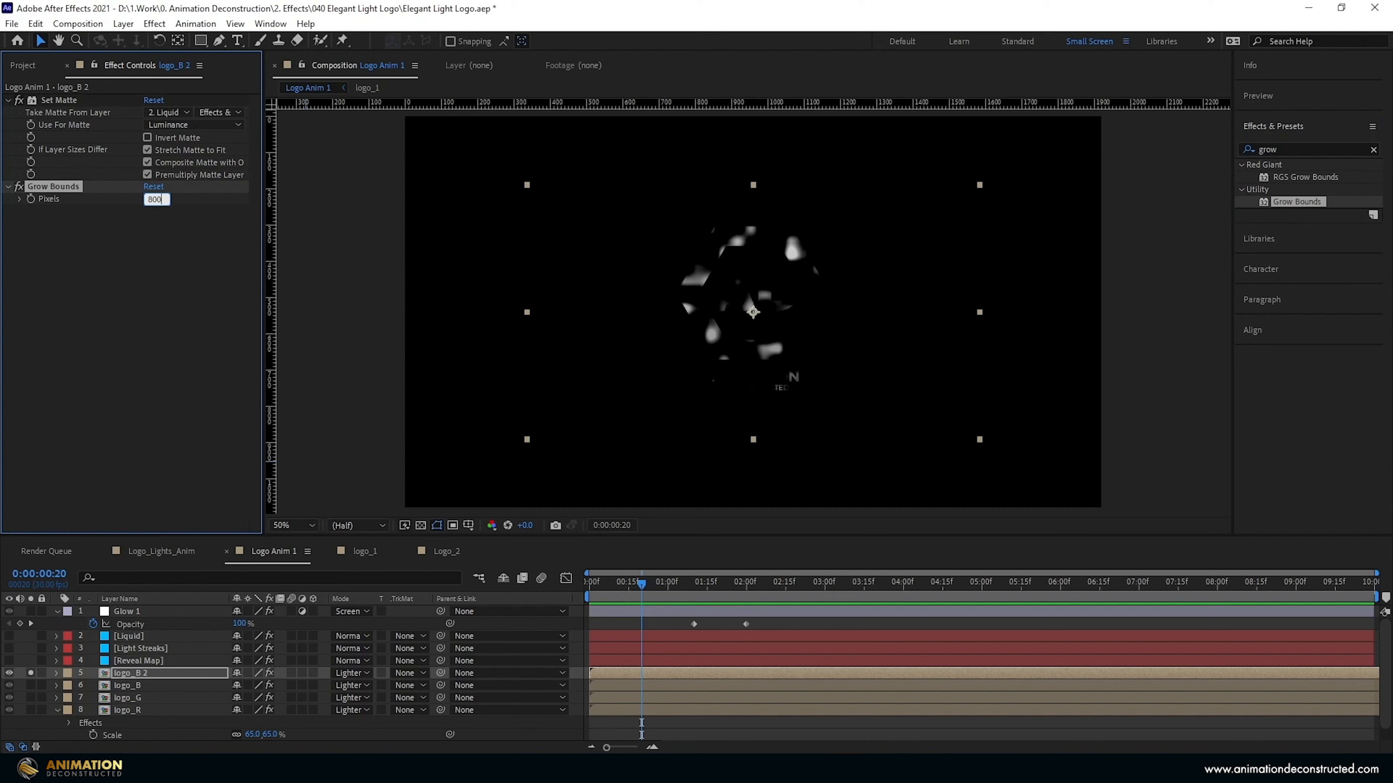
Step: Add the CC Pixel Polly effect to the duplicated logo layer after Grow Bounds
double_click(1277, 149)
type("pixel")
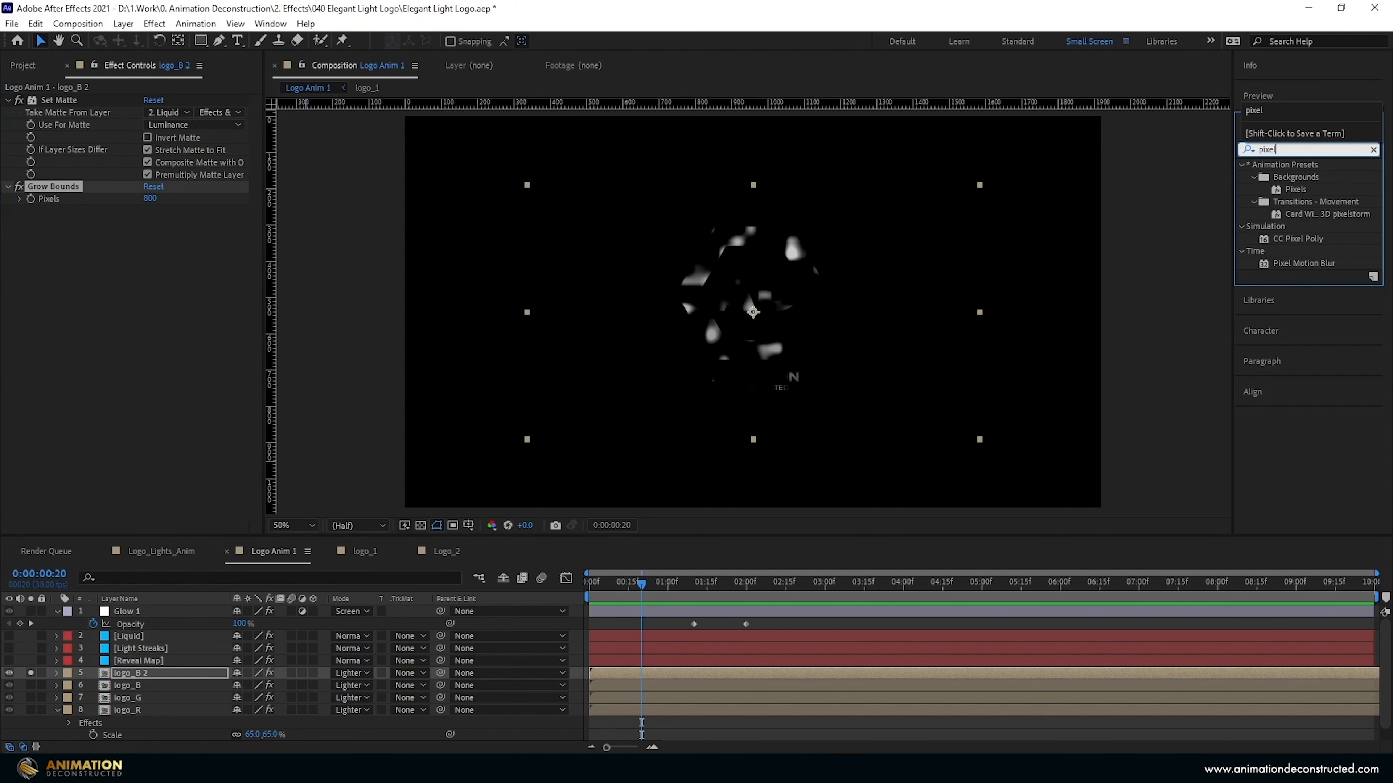
left_click(1285, 241)
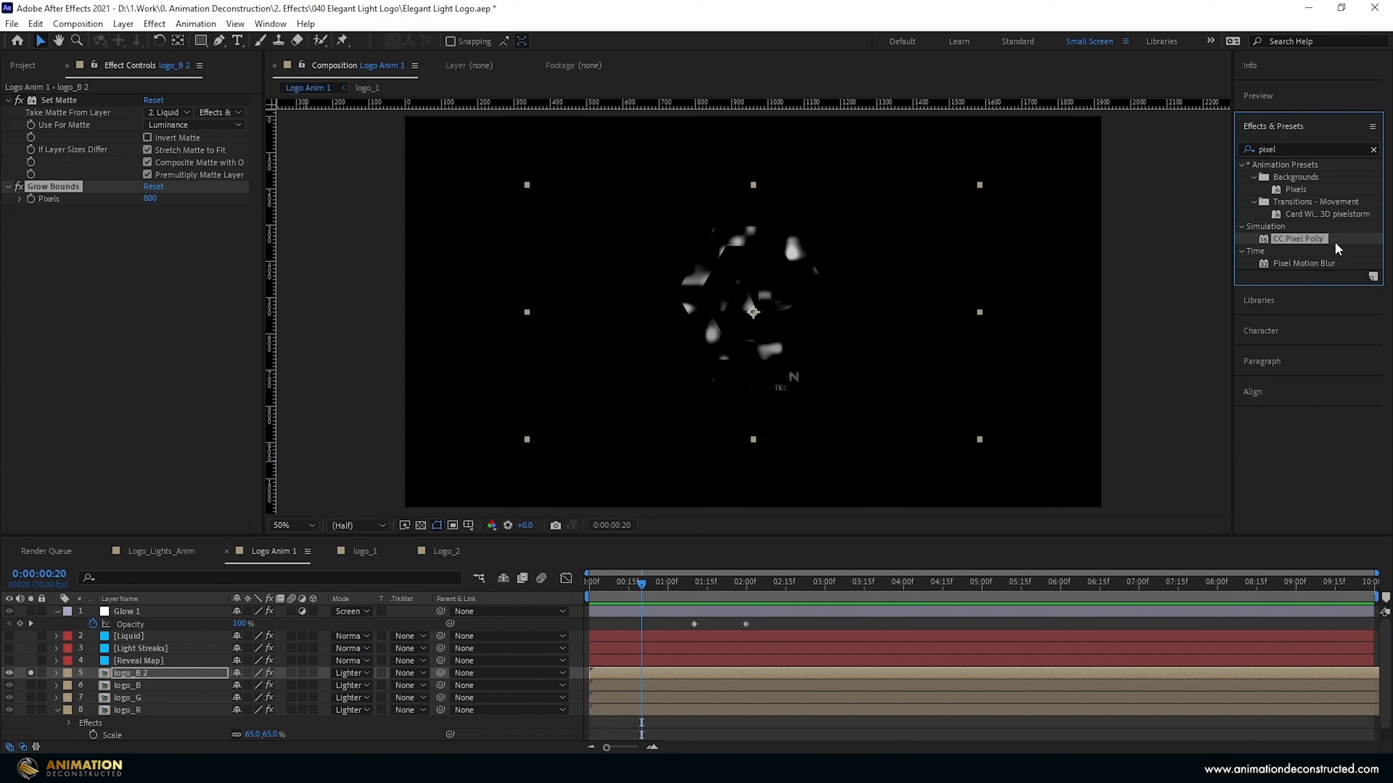
double_click(1298, 240)
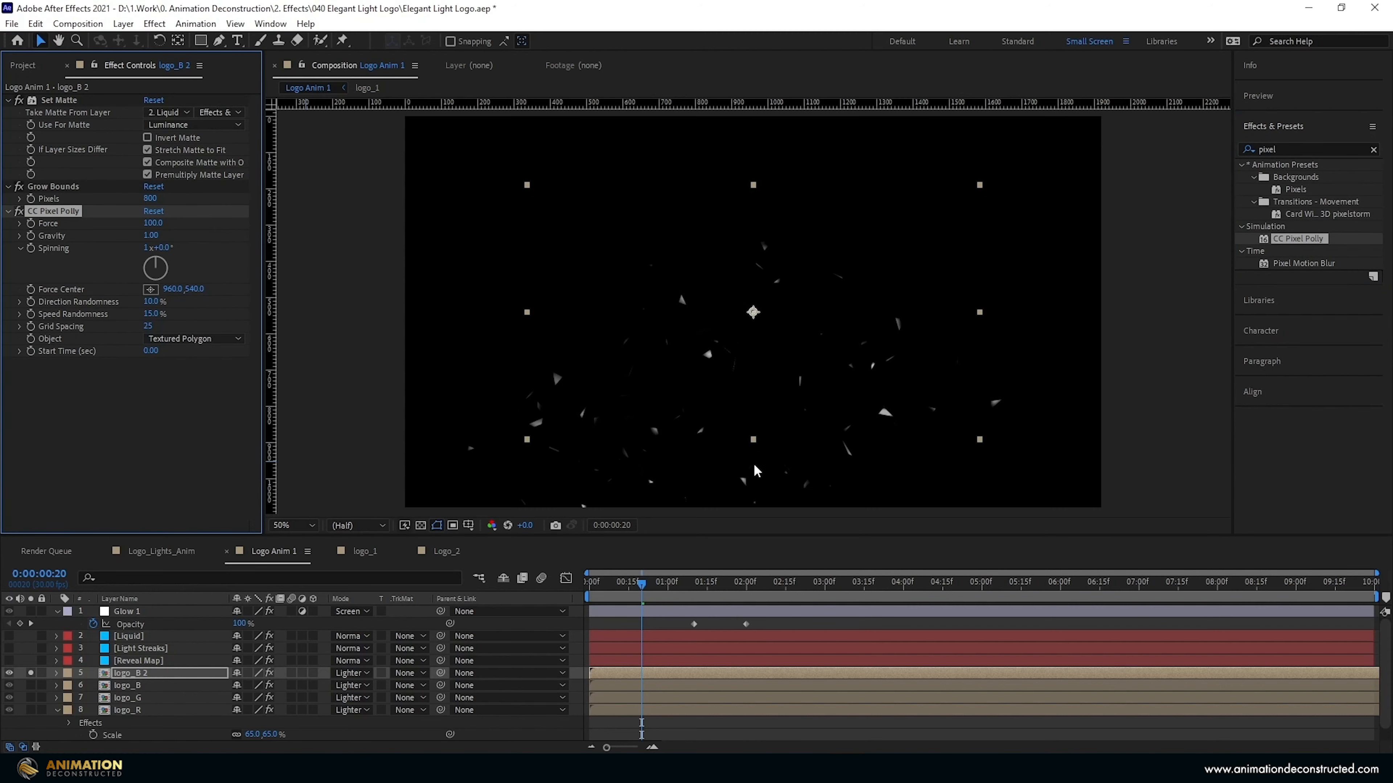
Step: Set CC Pixel Polly's Gravity to 0.02 and its Force to 50
left_click(151, 236)
key("Return")
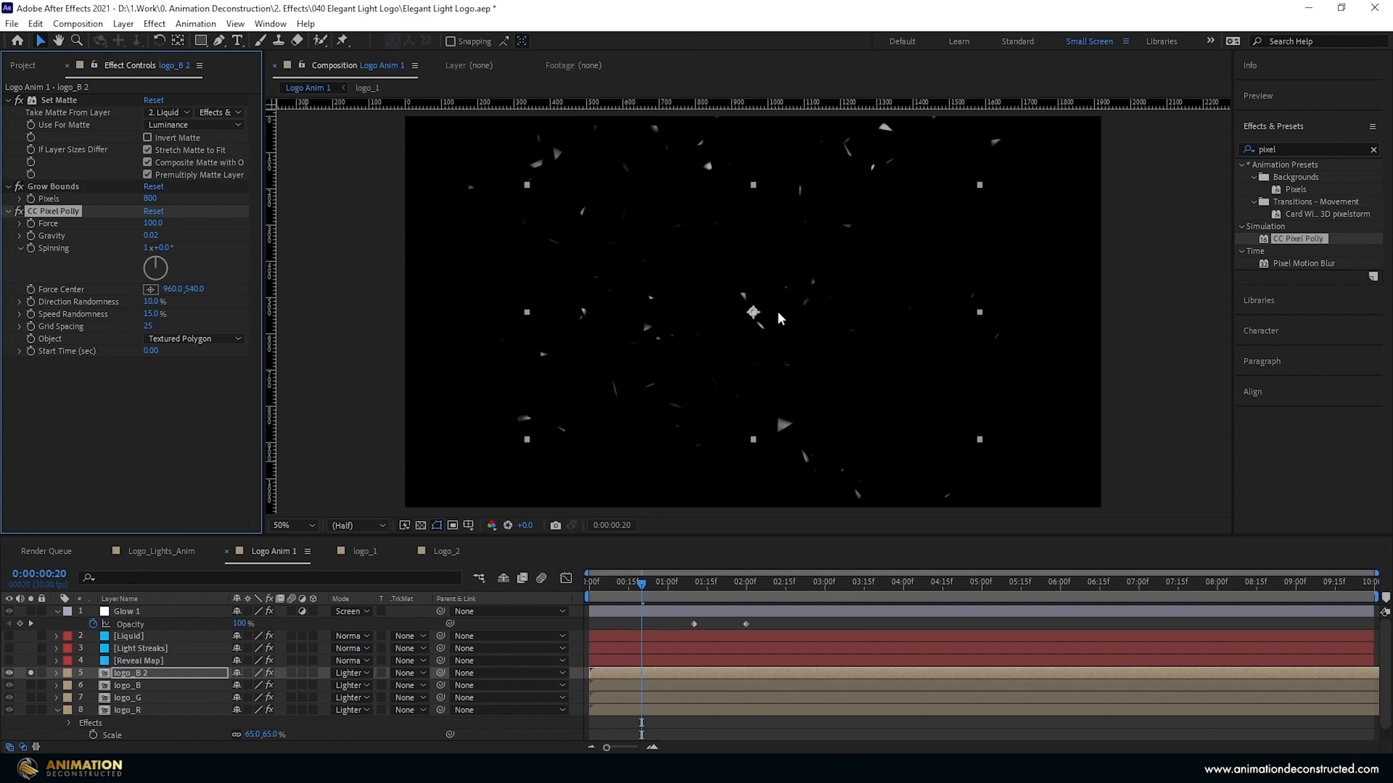
left_click(156, 225)
type("50")
key("Return")
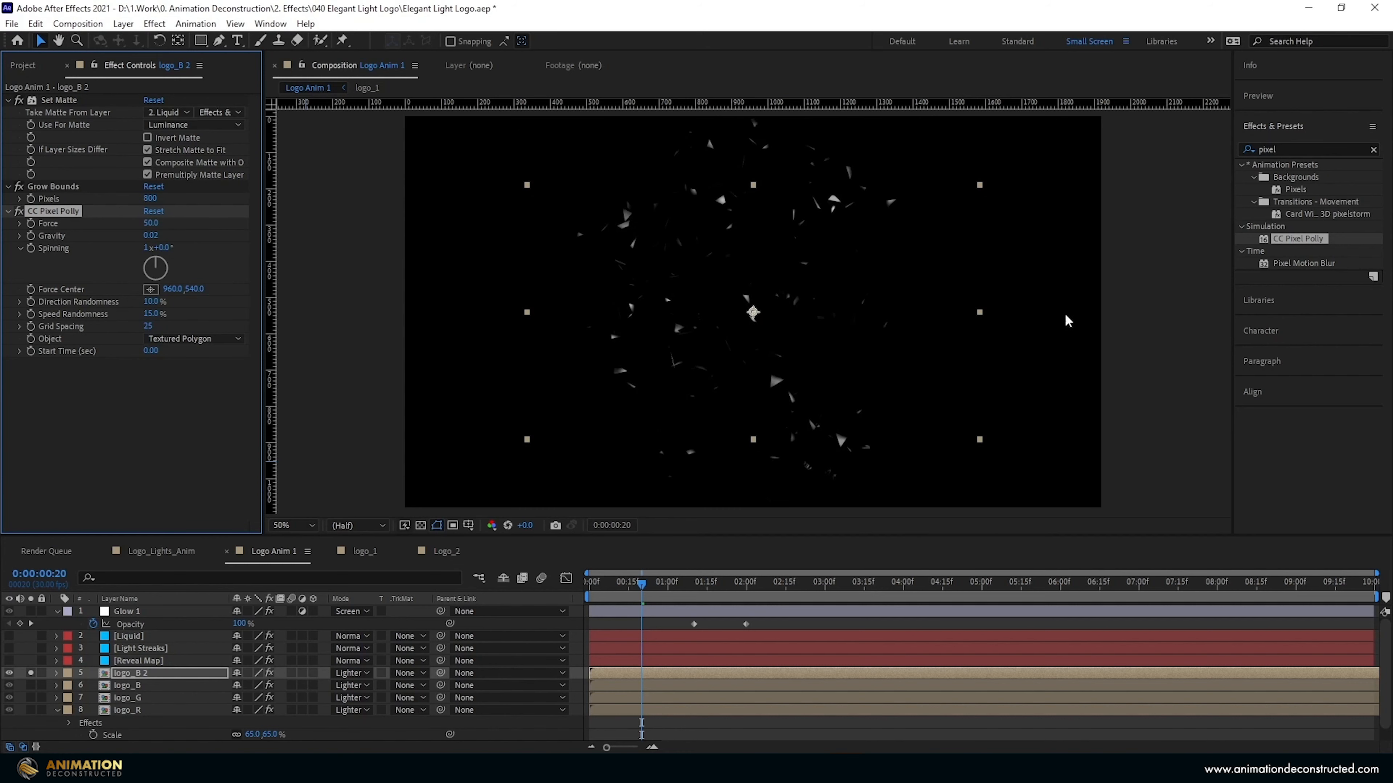
Step: Move CC Pixel Polly's Force Center far to the left of the frame, at about -2837, 540, checking the scatter at 0:00:01:28
key("comma")
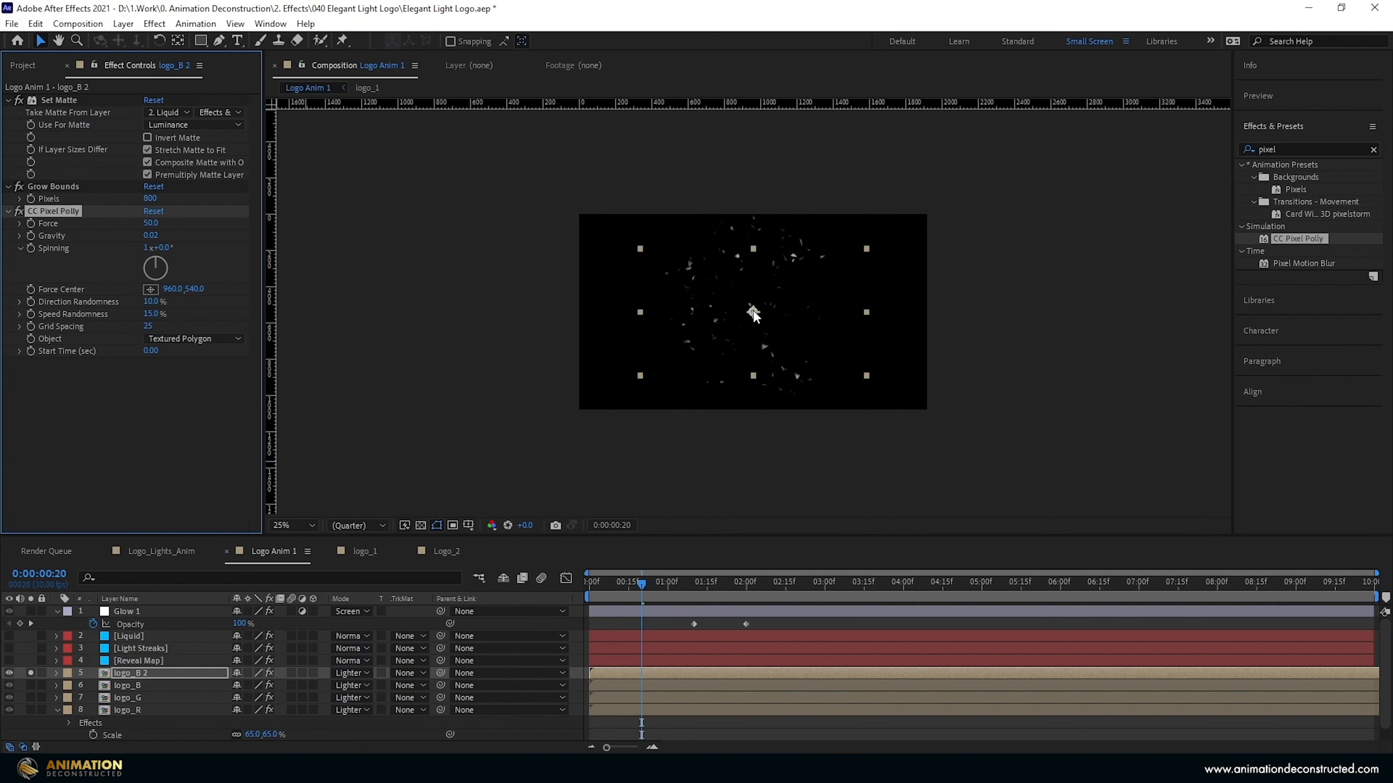
left_click_drag(754, 313, 544, 312)
left_click_drag(641, 584, 741, 591)
left_click_drag(544, 311, 306, 310)
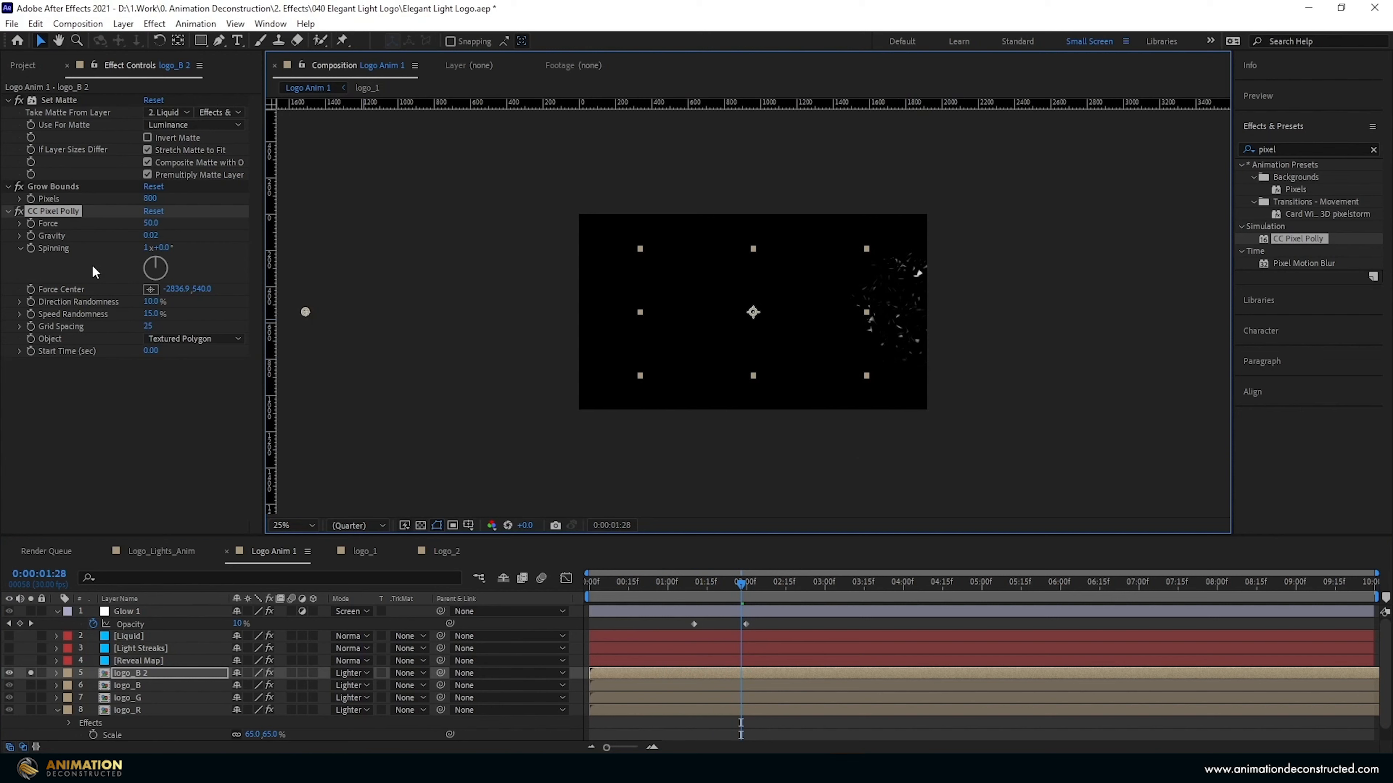
Step: Set CC Pixel Polly's Direction Randomness to 25%, Speed Randomness to 90% and Grid Spacing to 8
left_click(149, 302)
type("25")
key("Tab")
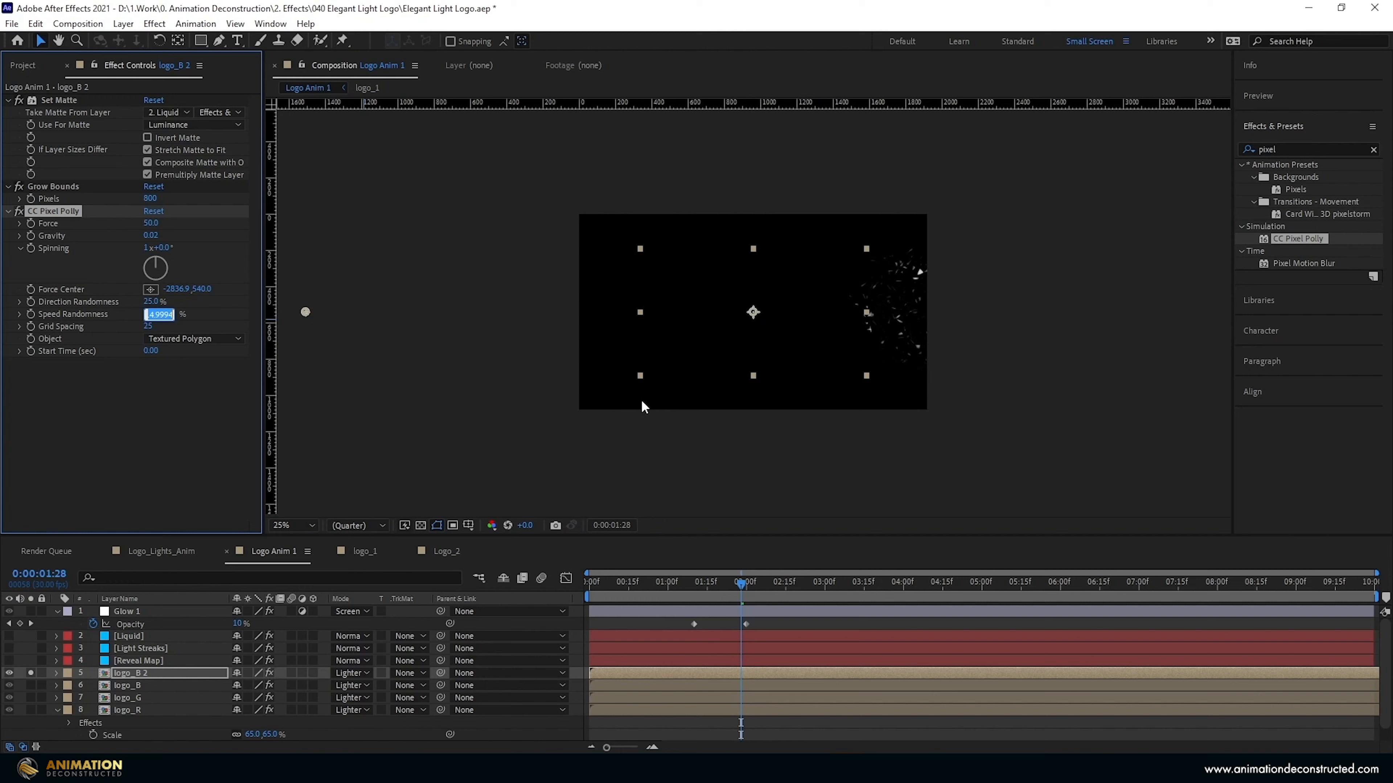
type("90")
key("Tab")
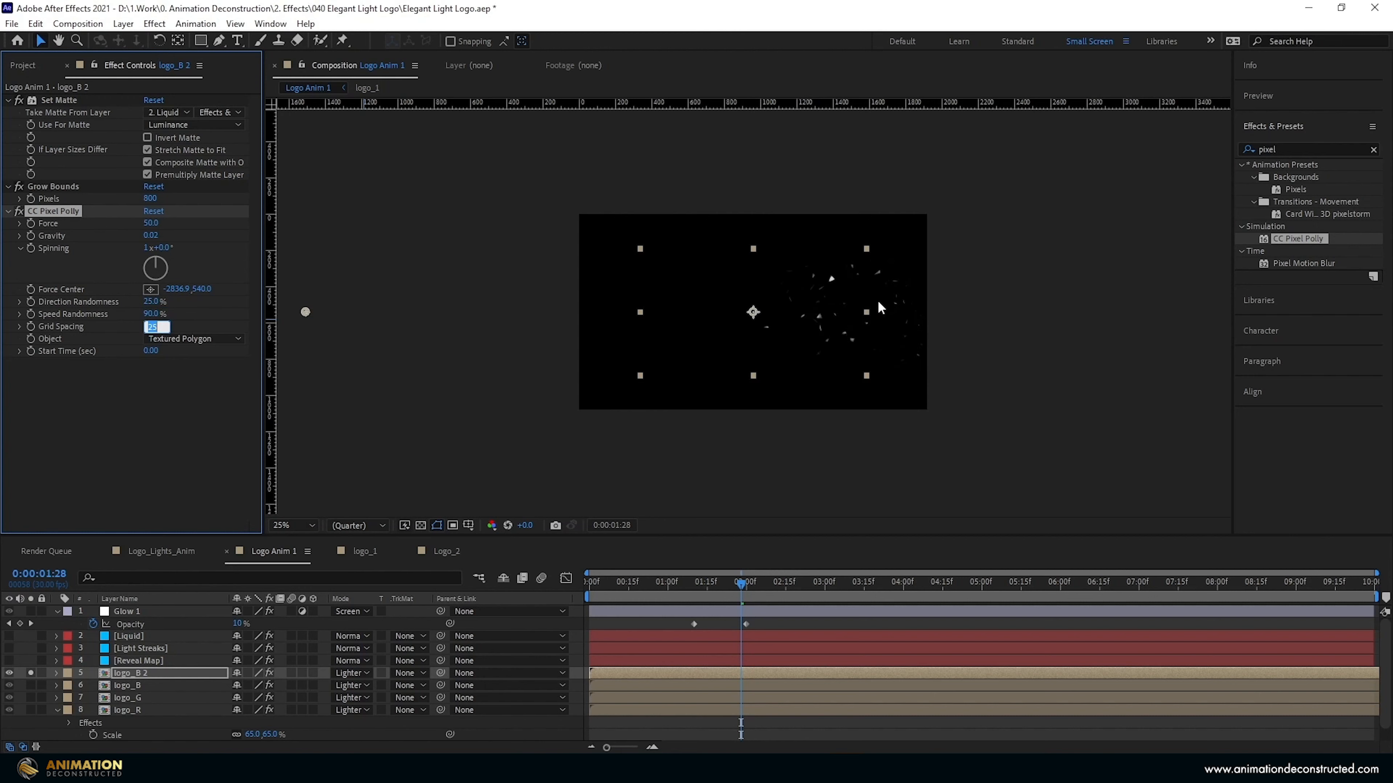
scroll(831, 311, "up", 2)
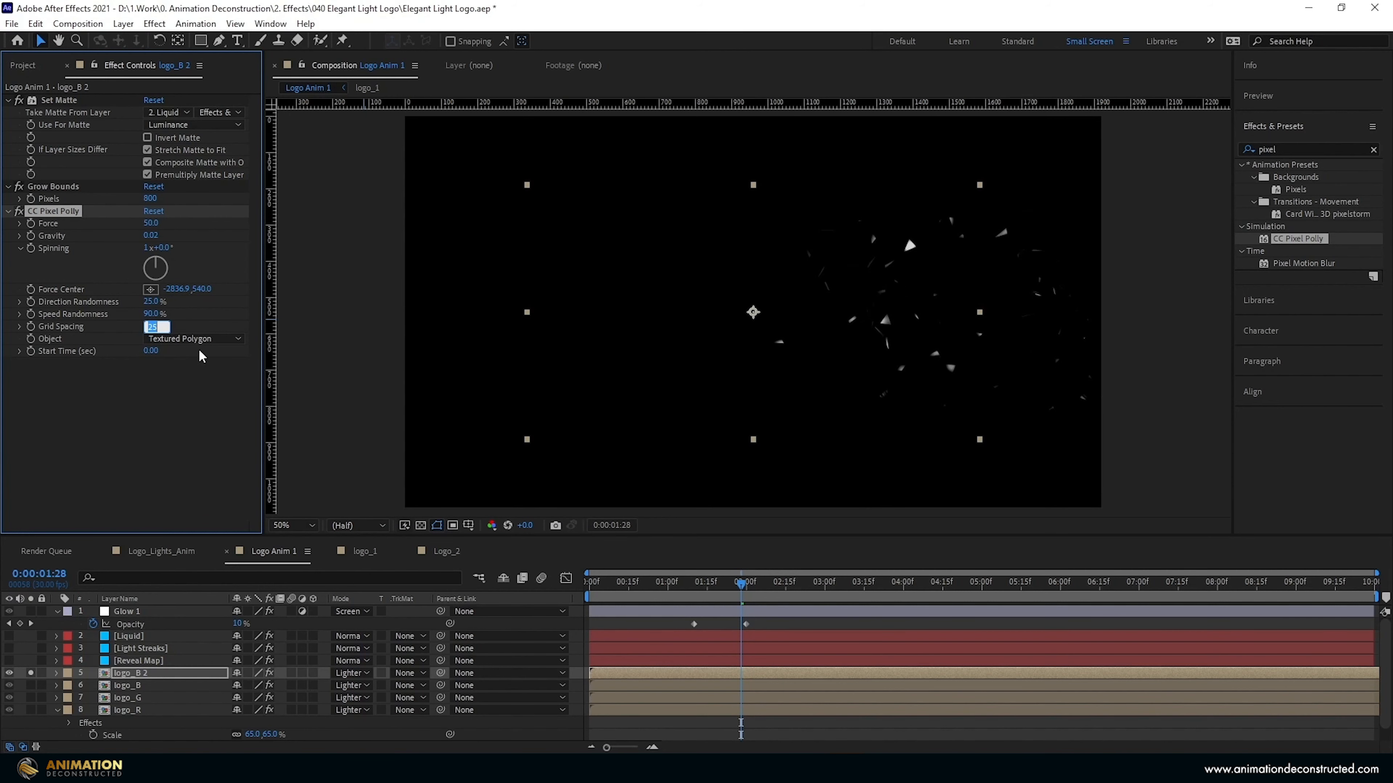
type("8")
key("Tab")
Step: Unsolo the duplicated logo layer to view its particles with the full composition at 0:00:00:22
left_click_drag(739, 584, 650, 615)
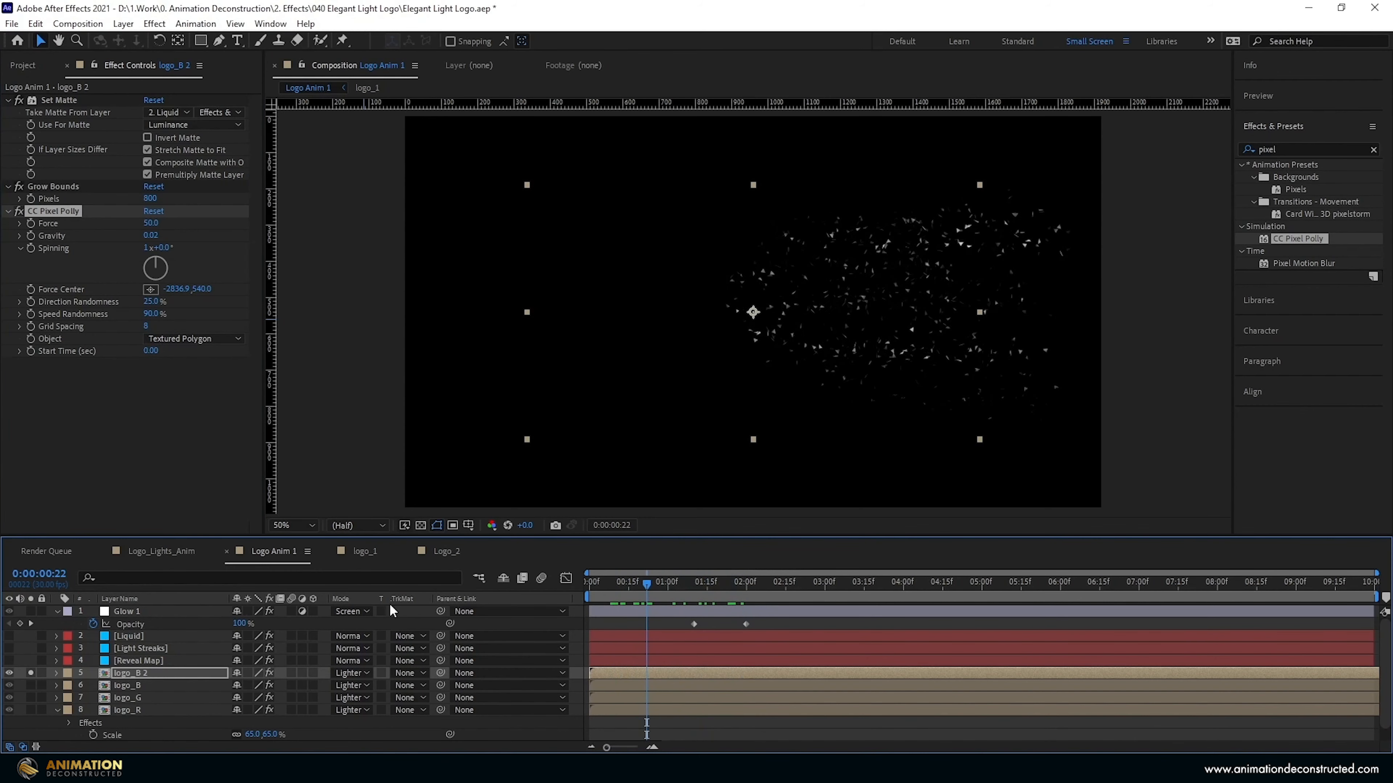
left_click(31, 677)
left_click(31, 673)
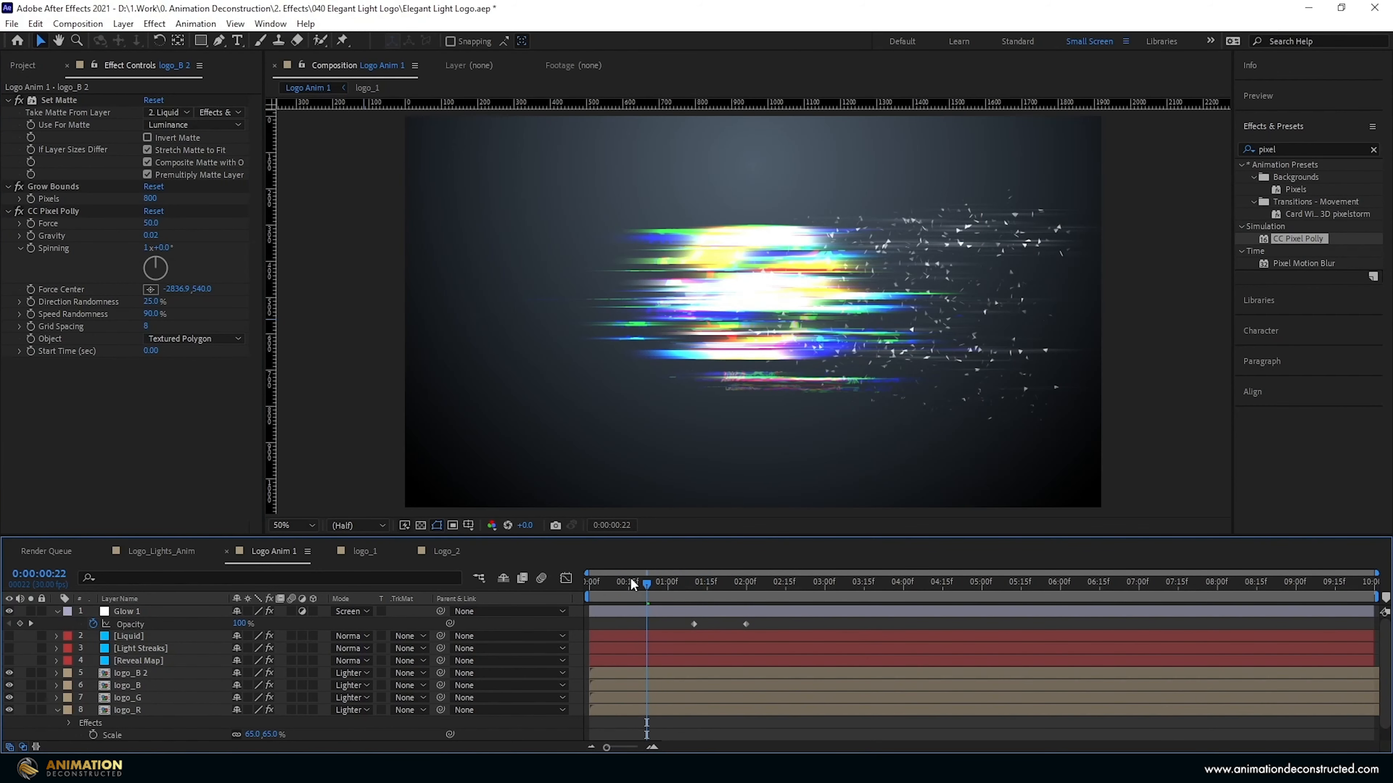
Step: Label the duplicated logo layer Cyan and shift it in time to start at 0:00:00:15
key("Home")
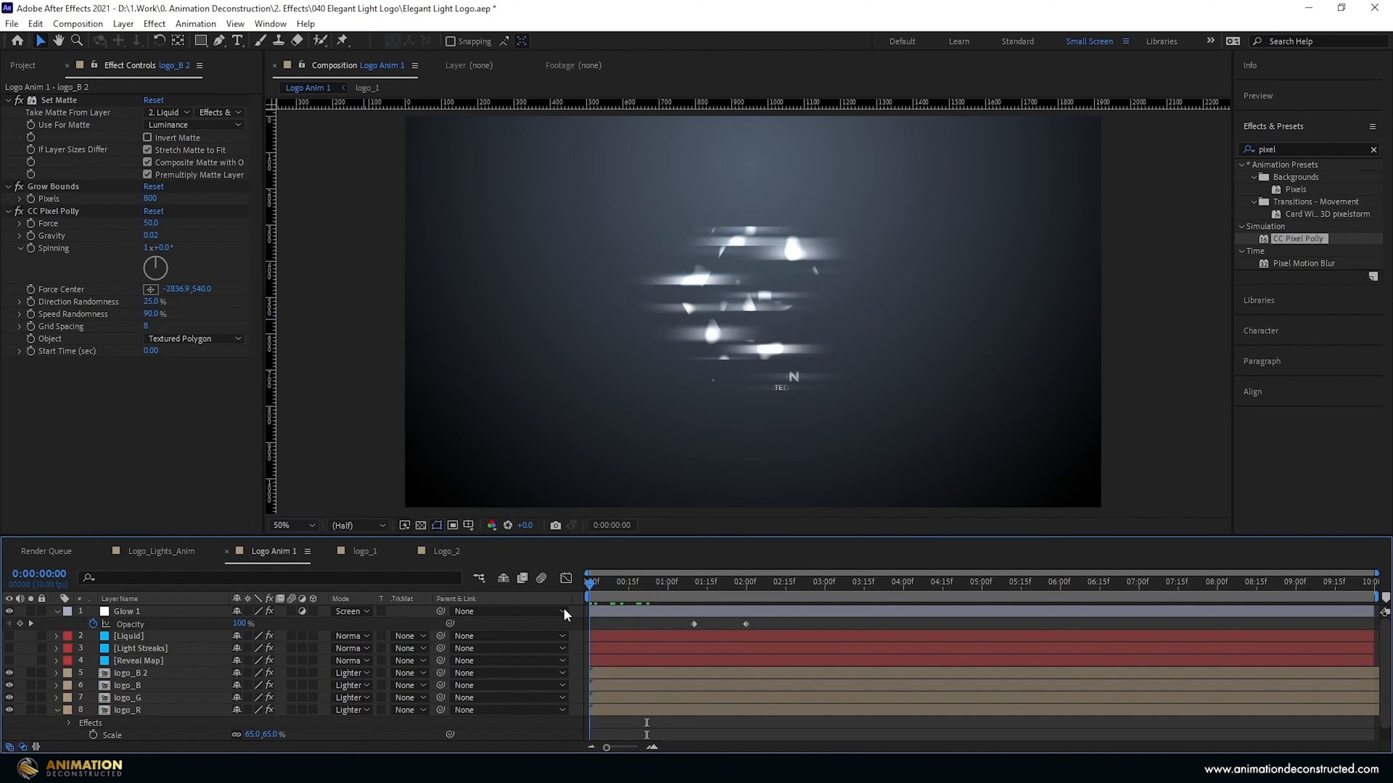
left_click_drag(591, 603, 629, 598)
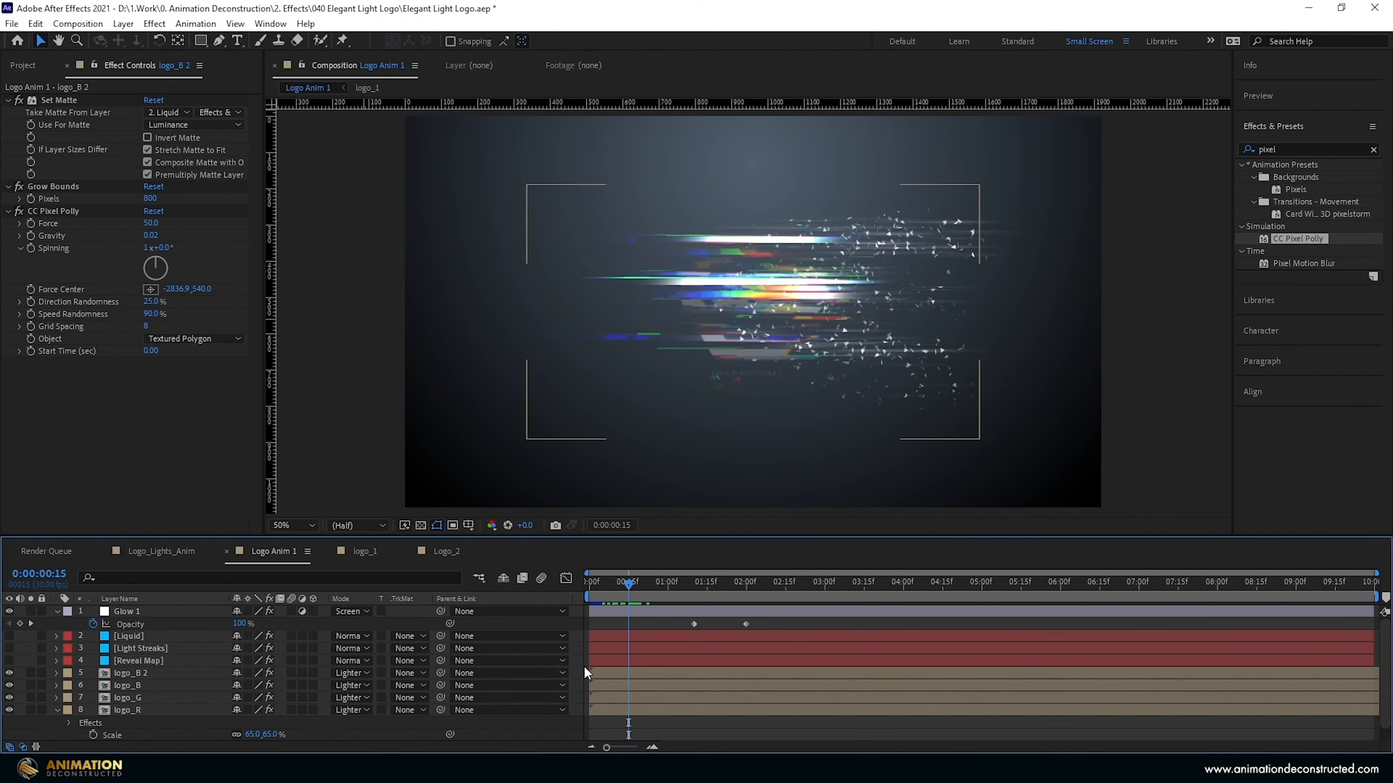
left_click(141, 672)
left_click(68, 674)
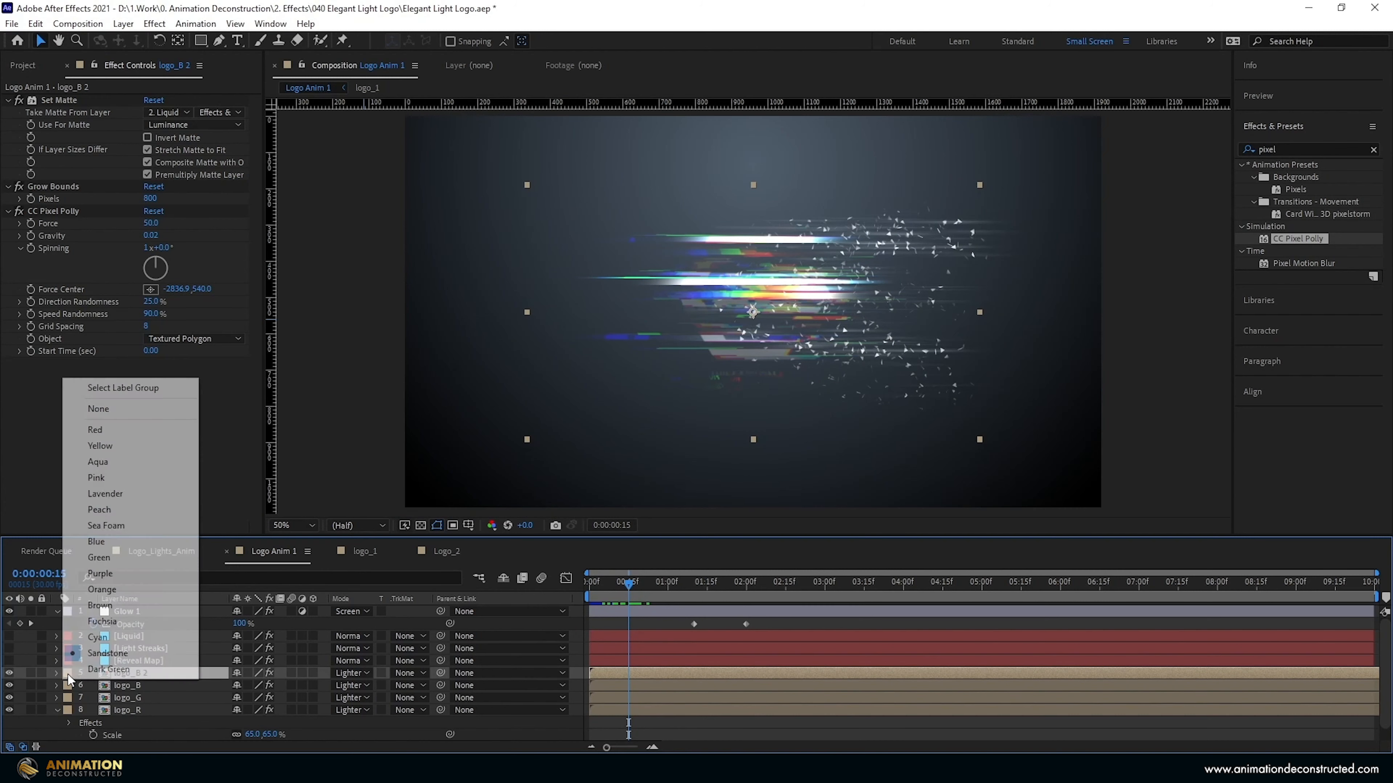
left_click(113, 641)
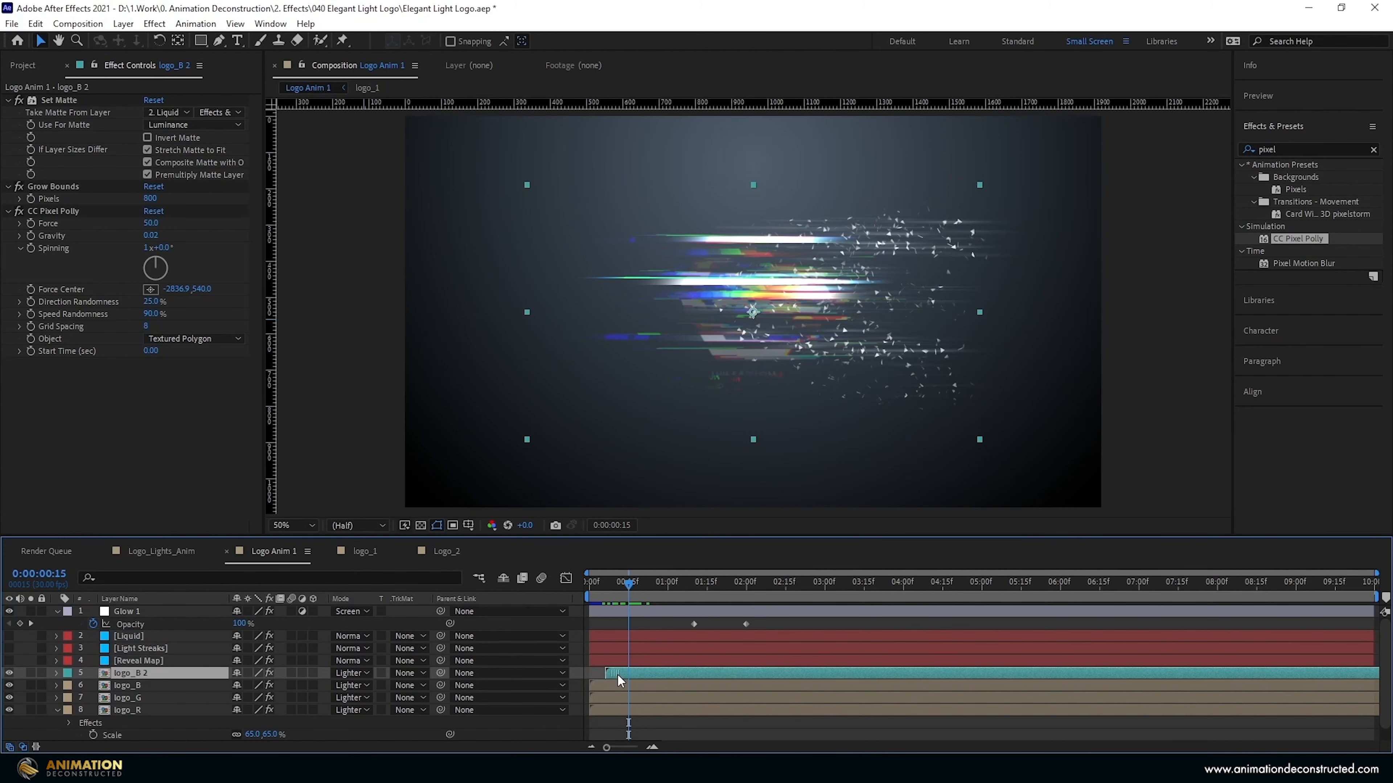
left_click_drag(617, 679, 629, 679)
Step: Rename the duplicated logo layer as logo_Particles and preview the particle animation
key("Return")
type("logo_Particles")
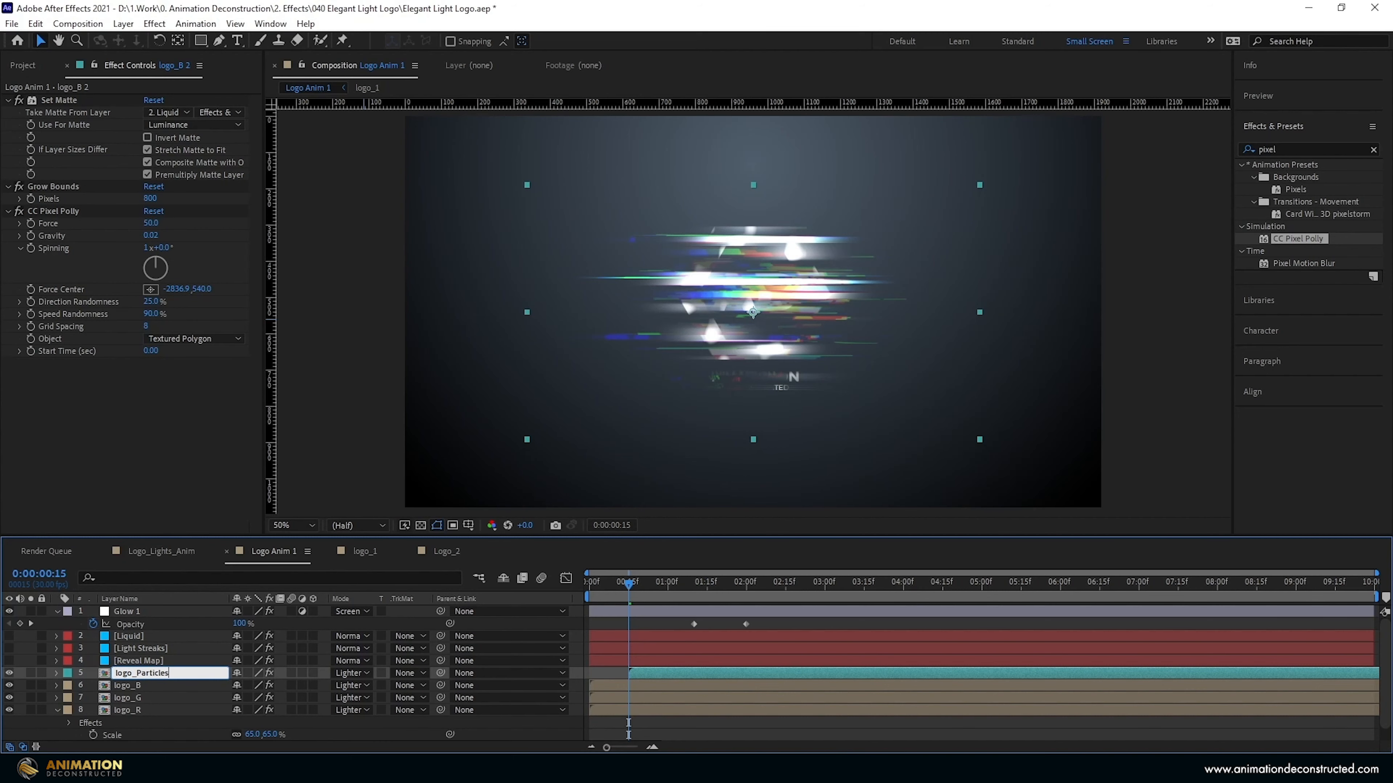
key("Return")
key("space")
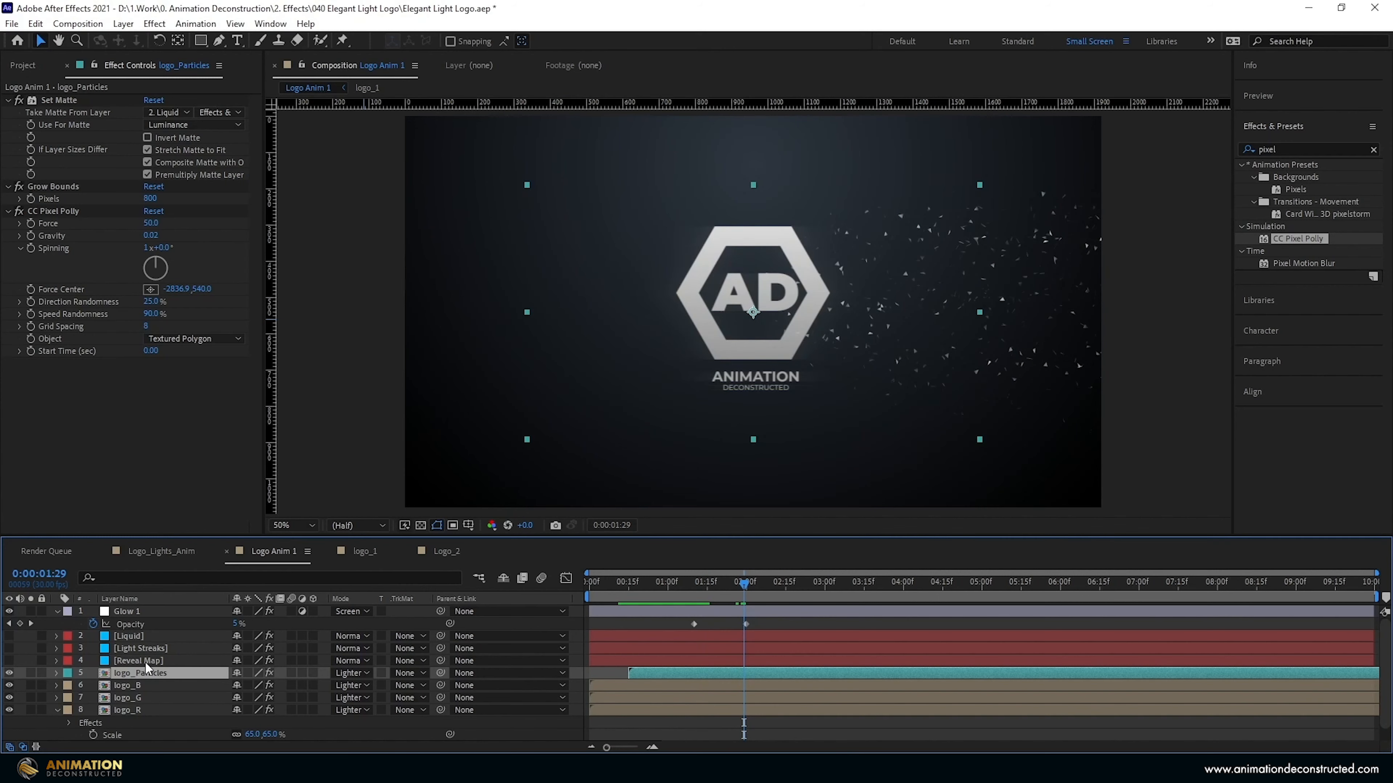
Step: Create a new adjustment layer directly above Glow 1
left_click(130, 614)
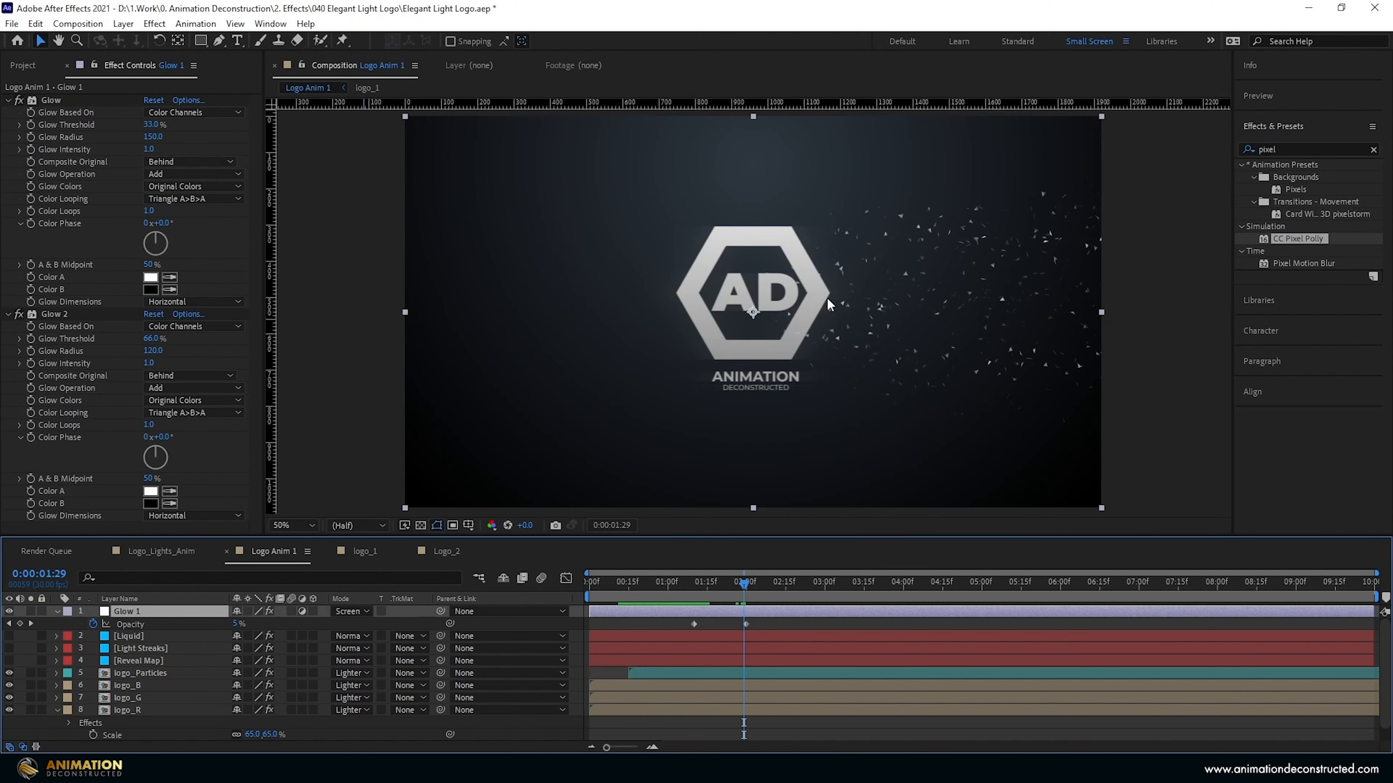
left_click(123, 24)
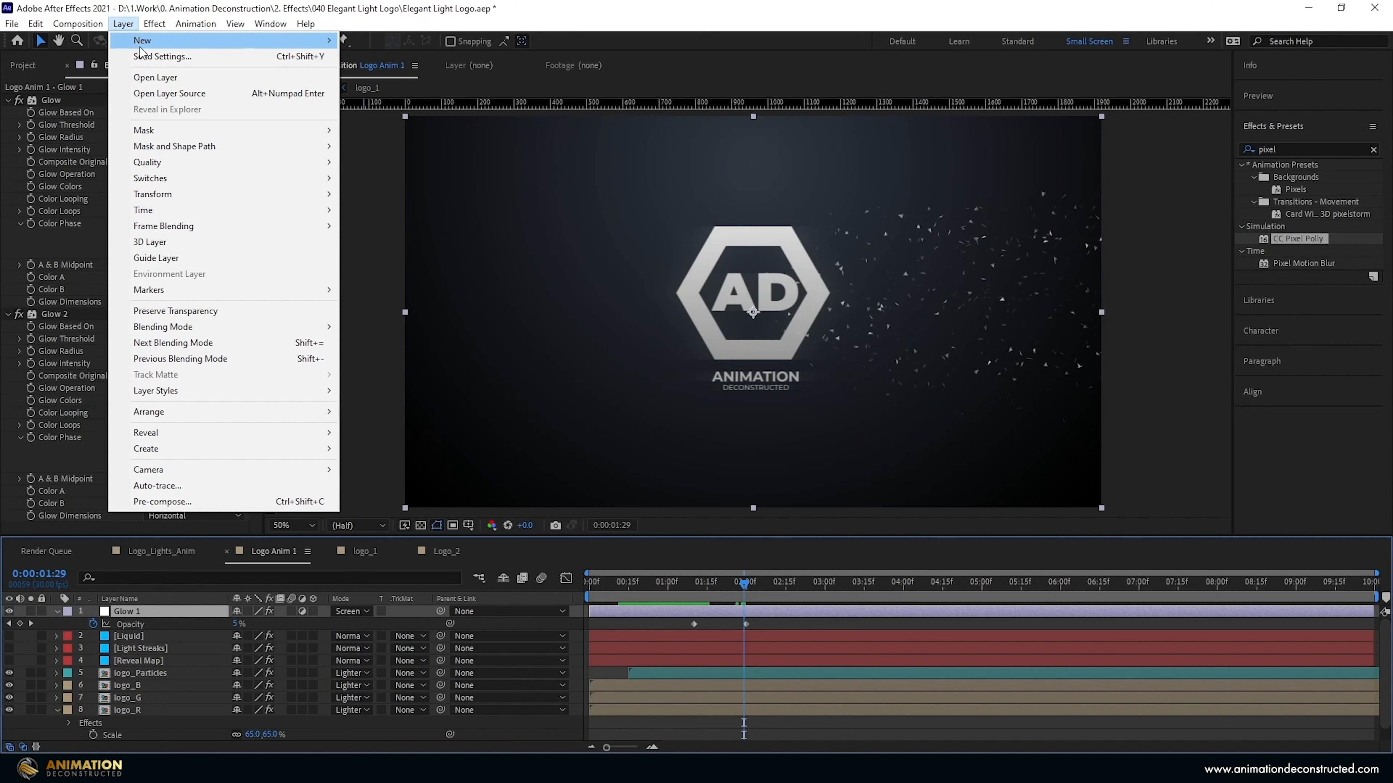
mouse_move(140, 51)
left_click(384, 136)
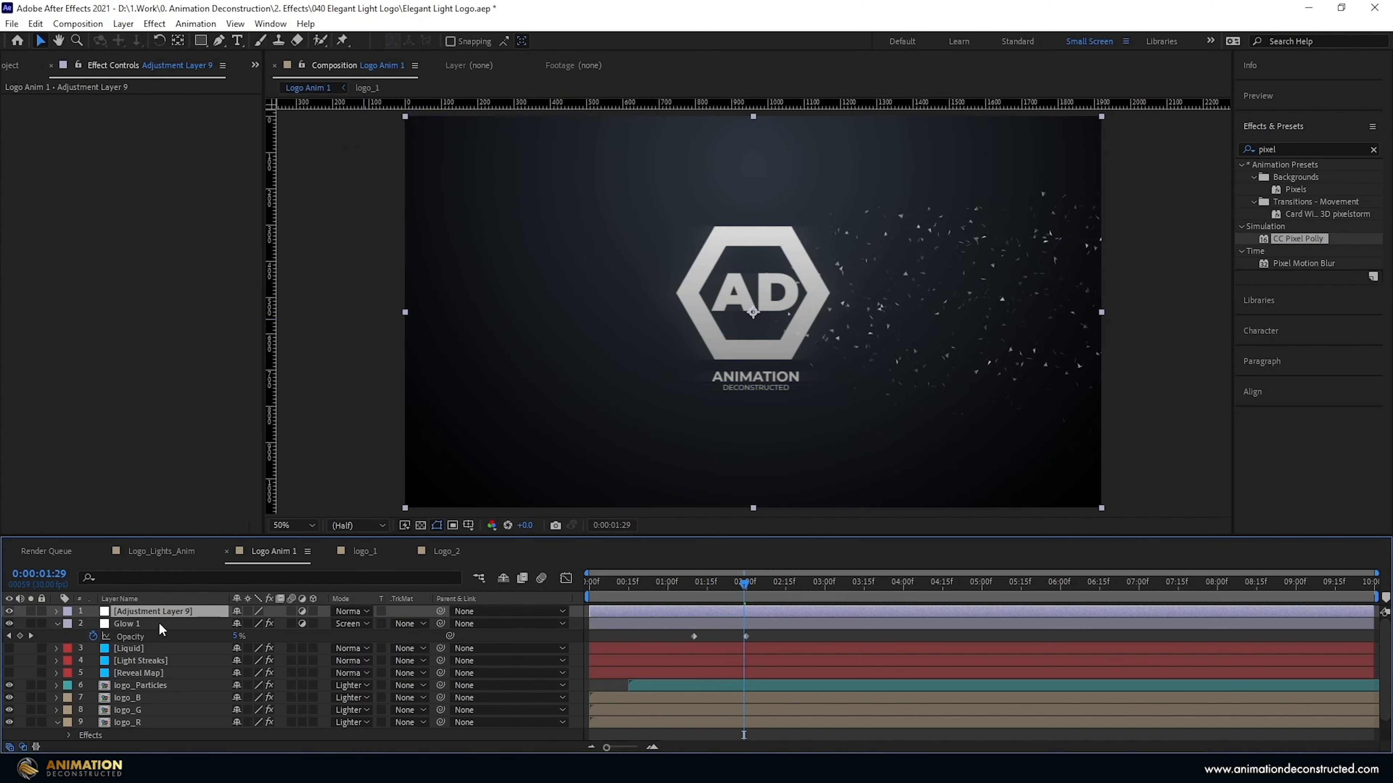